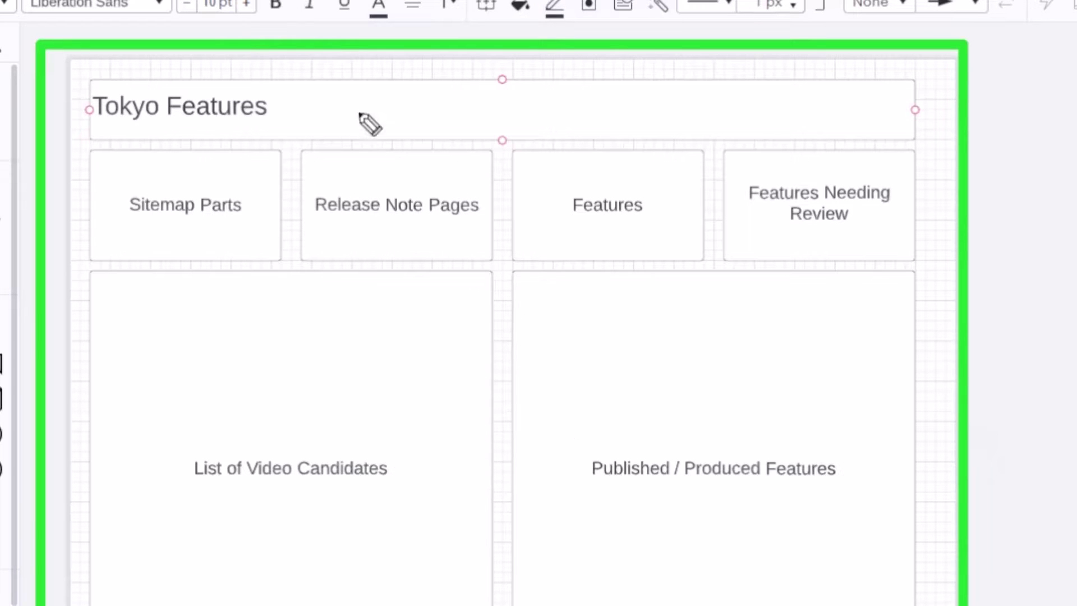
{"action": "left_click_drag", "start_coordinate": [412, 96], "coordinate": [313, 103]}
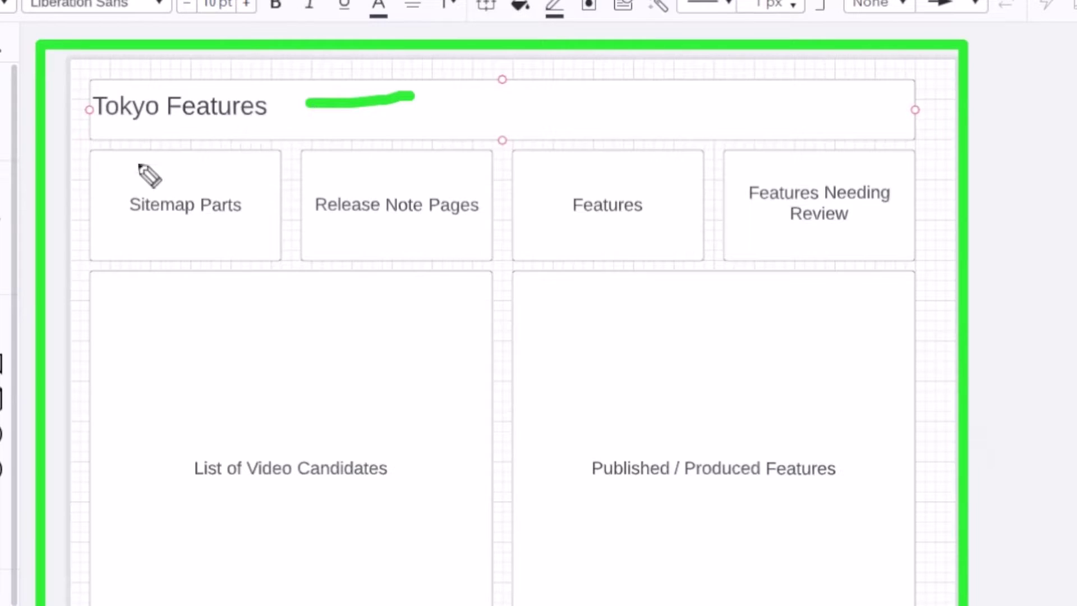
{"action": "mouse_move", "coordinate": [680, 156]}
{"action": "left_mouse_down"}
{"action": "mouse_move", "coordinate": [114, 136]}
{"action": "mouse_move", "coordinate": [109, 261]}
{"action": "mouse_move", "coordinate": [712, 279]}
{"action": "mouse_move", "coordinate": [947, 189]}
{"action": "mouse_move", "coordinate": [561, 159]}
{"action": "left_mouse_up"}
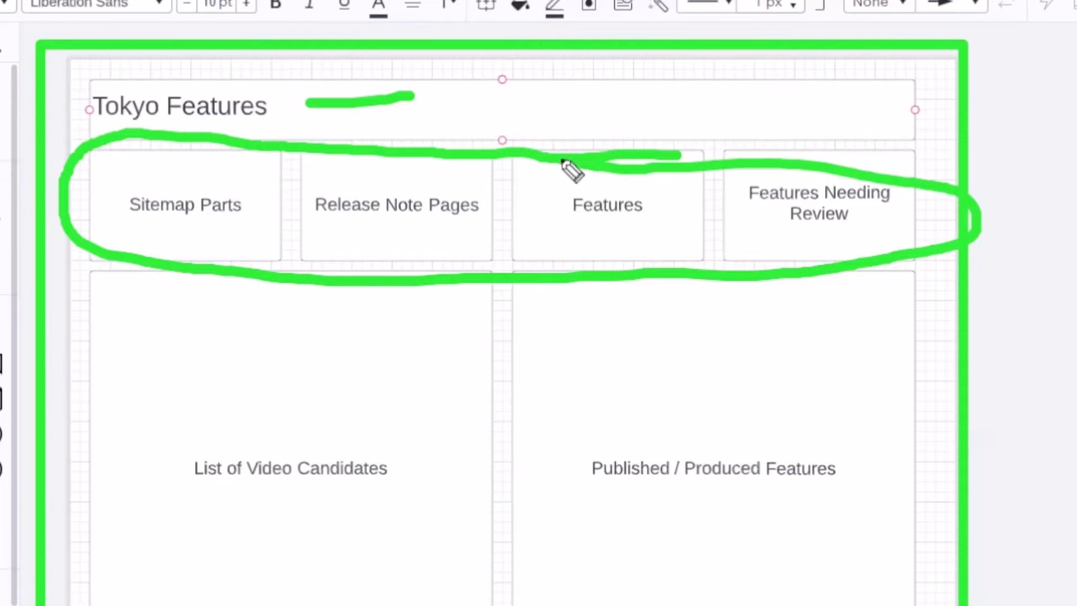
{"action": "mouse_move", "coordinate": [409, 395]}
{"action": "left_mouse_down"}
{"action": "mouse_move", "coordinate": [136, 462]}
{"action": "mouse_move", "coordinate": [411, 457]}
{"action": "mouse_move", "coordinate": [364, 332]}
{"action": "left_mouse_up"}
{"action": "mouse_move", "coordinate": [860, 426]}
{"action": "left_mouse_down"}
{"action": "mouse_move", "coordinate": [617, 381]}
{"action": "mouse_move", "coordinate": [829, 588]}
{"action": "mouse_move", "coordinate": [791, 391]}
{"action": "left_mouse_up"}
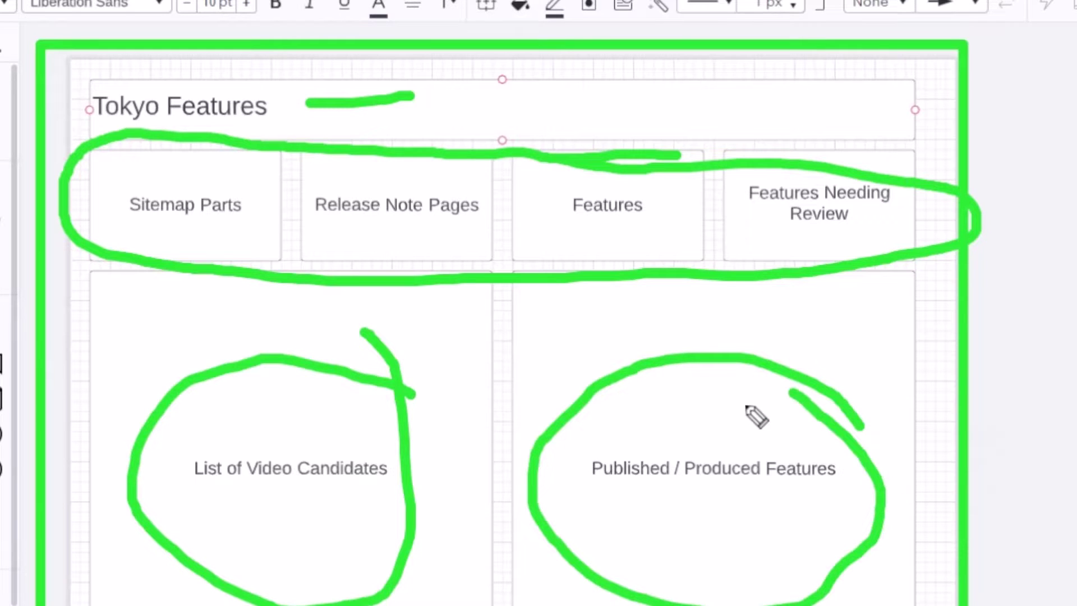
{"action": "left_click", "coordinate": [752, 414]}
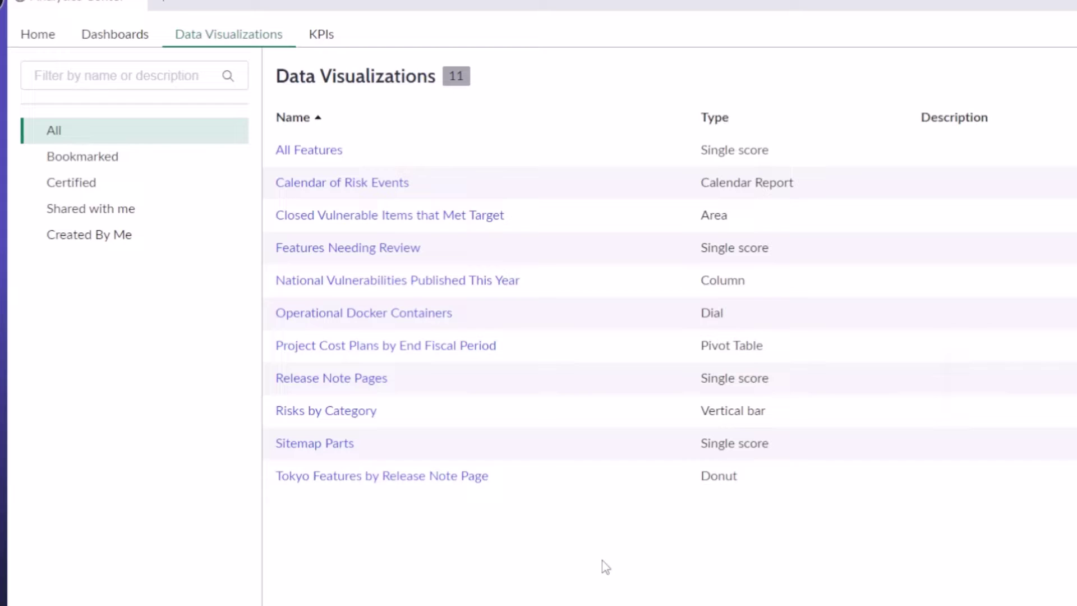
- Go to the list of dashboards and start creating a new dashboard
{"action": "left_click", "coordinate": [118, 45]}
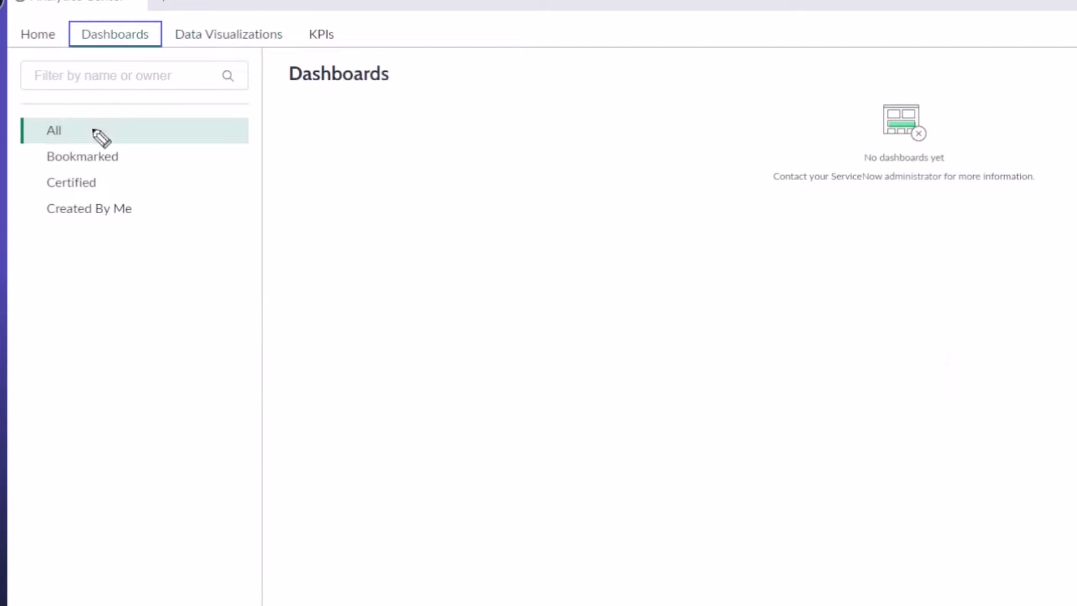
{"action": "mouse_move", "coordinate": [173, 207]}
{"action": "left_mouse_down"}
{"action": "mouse_move", "coordinate": [148, 74]}
{"action": "mouse_move", "coordinate": [161, 54]}
{"action": "left_mouse_up"}
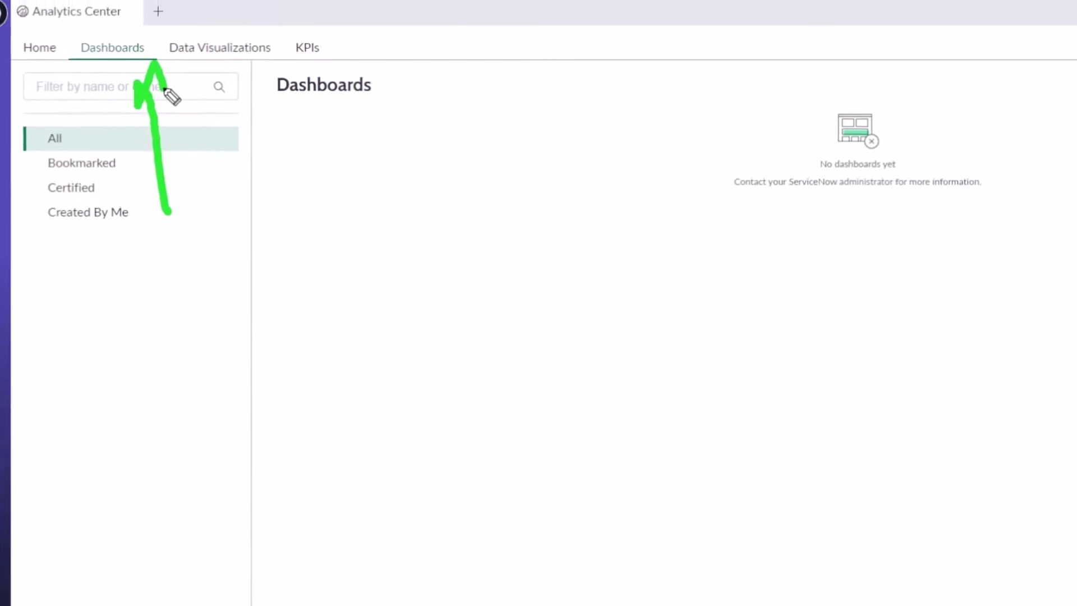
{"action": "mouse_move", "coordinate": [919, 279]}
{"action": "left_mouse_down"}
{"action": "mouse_move", "coordinate": [1005, 194]}
{"action": "mouse_move", "coordinate": [990, 179]}
{"action": "left_mouse_up"}
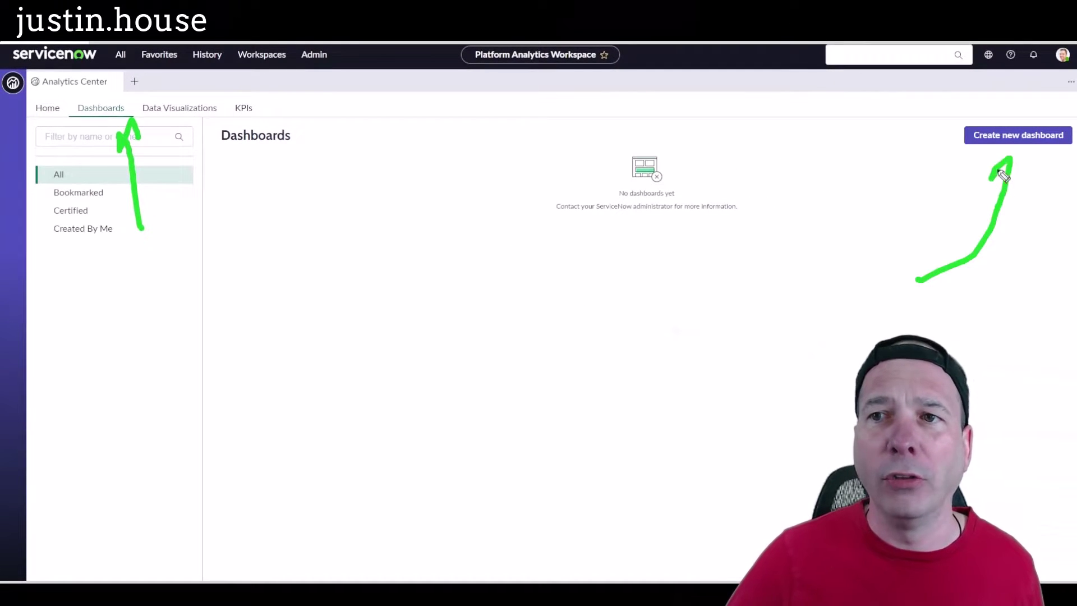
{"action": "left_click", "coordinate": [1021, 134]}
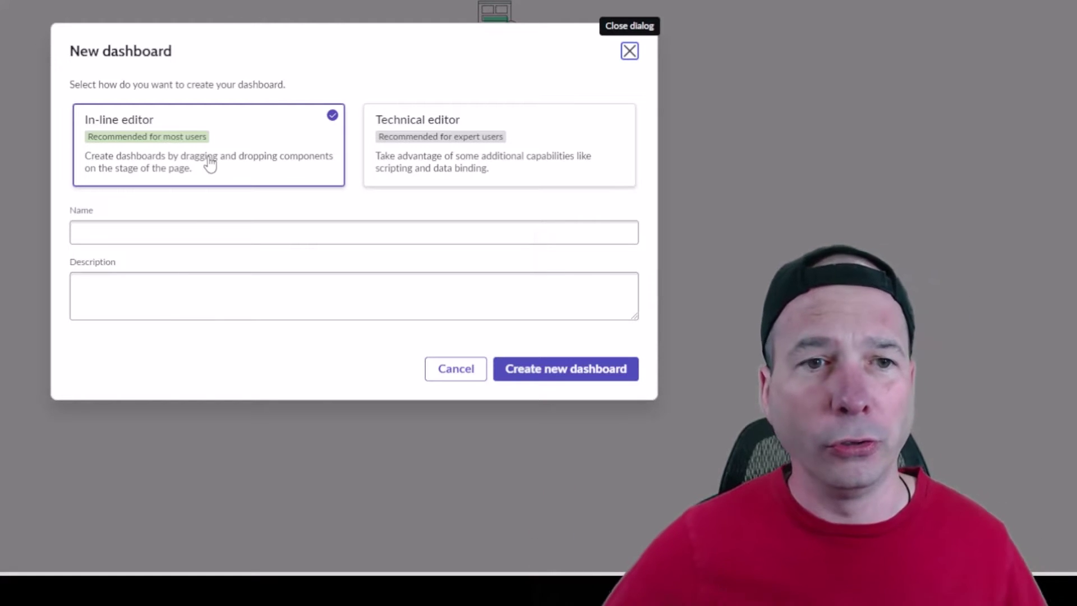
- Name the in-line editor dashboard "Tokyo Features Dashboard", reuse that name as its description, and create it
{"action": "left_click", "coordinate": [173, 229]}
{"action": "type", "text": "Tokyo Fea"}
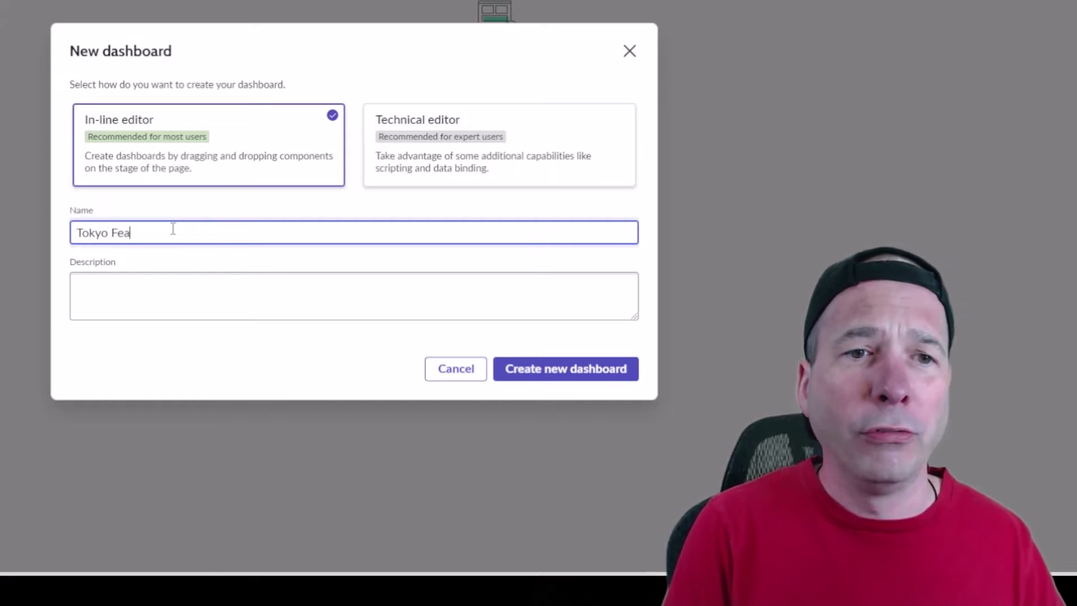
{"action": "type", "text": "tures Dashboard"}
{"action": "key", "text": "Tab"}
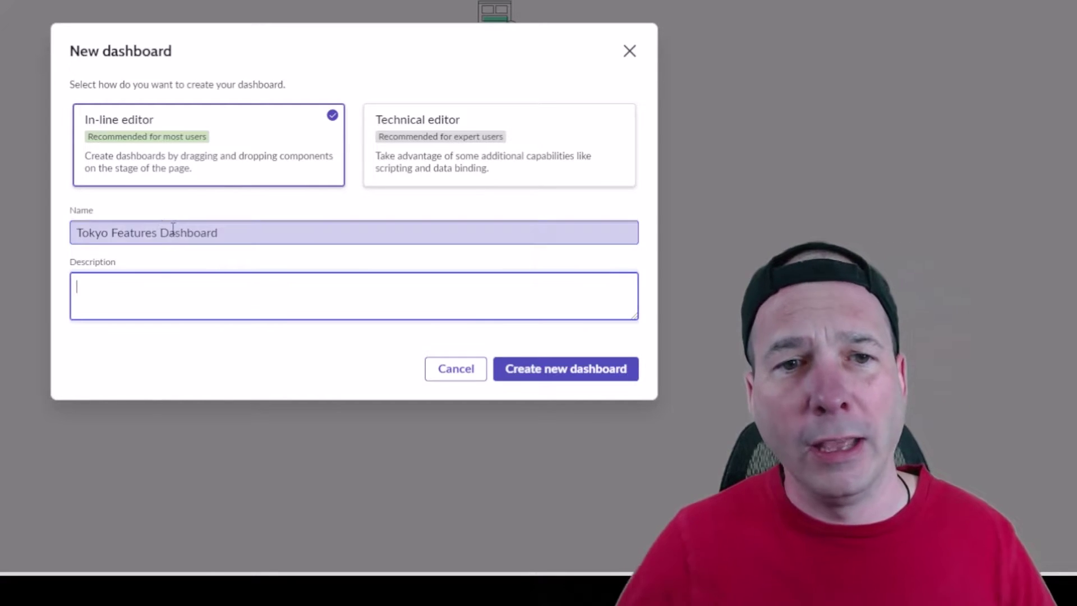
{"action": "left_click_drag", "start_coordinate": [294, 233], "coordinate": [34, 243]}
{"action": "key", "text": "ctrl+c"}
{"action": "left_click", "coordinate": [163, 308]}
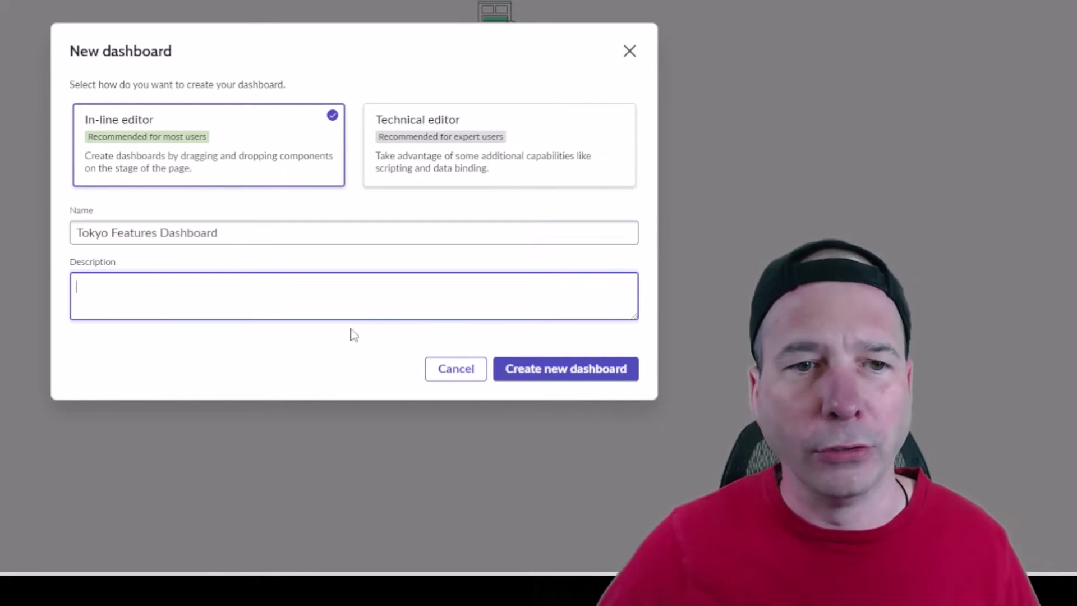
{"action": "key", "text": "ctrl+v"}
{"action": "left_click", "coordinate": [579, 373]}
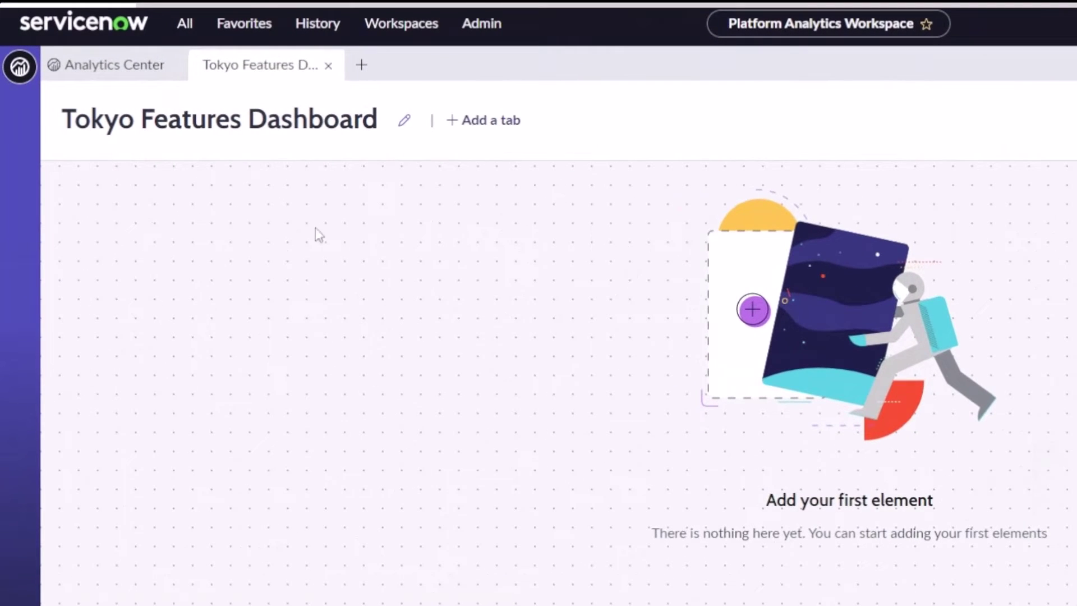
{"action": "left_click_drag", "start_coordinate": [31, 82], "coordinate": [421, 152]}
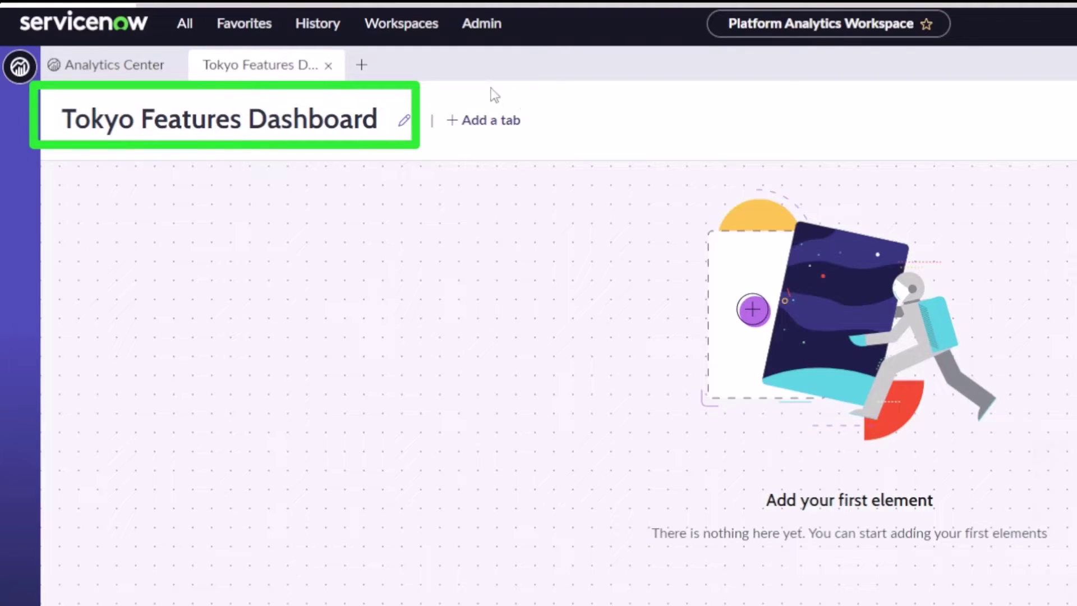
{"action": "left_click_drag", "start_coordinate": [431, 91], "coordinate": [561, 148]}
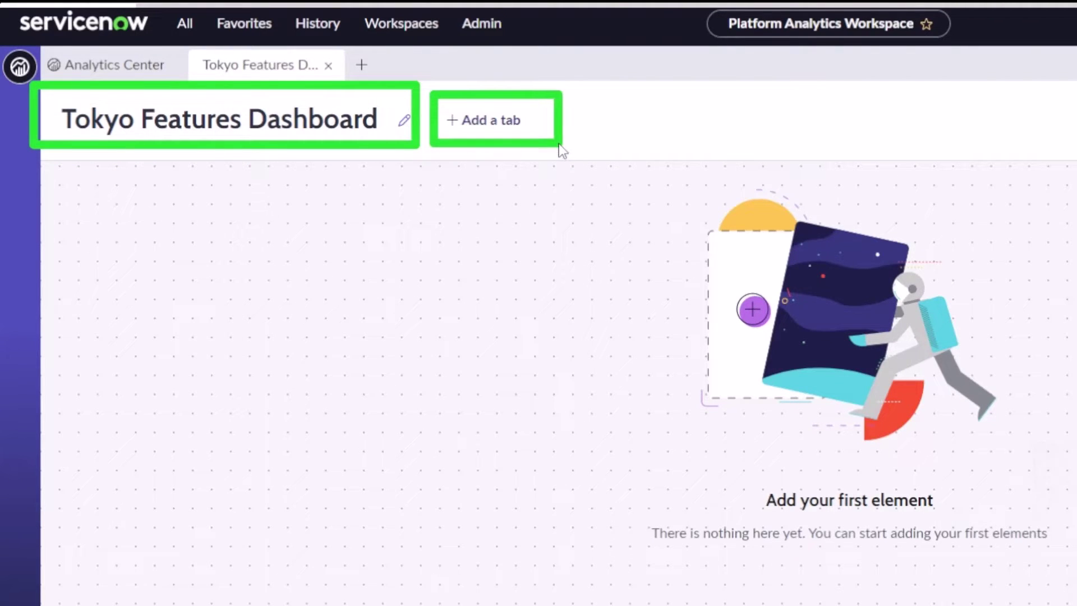
{"action": "key", "text": "Escape"}
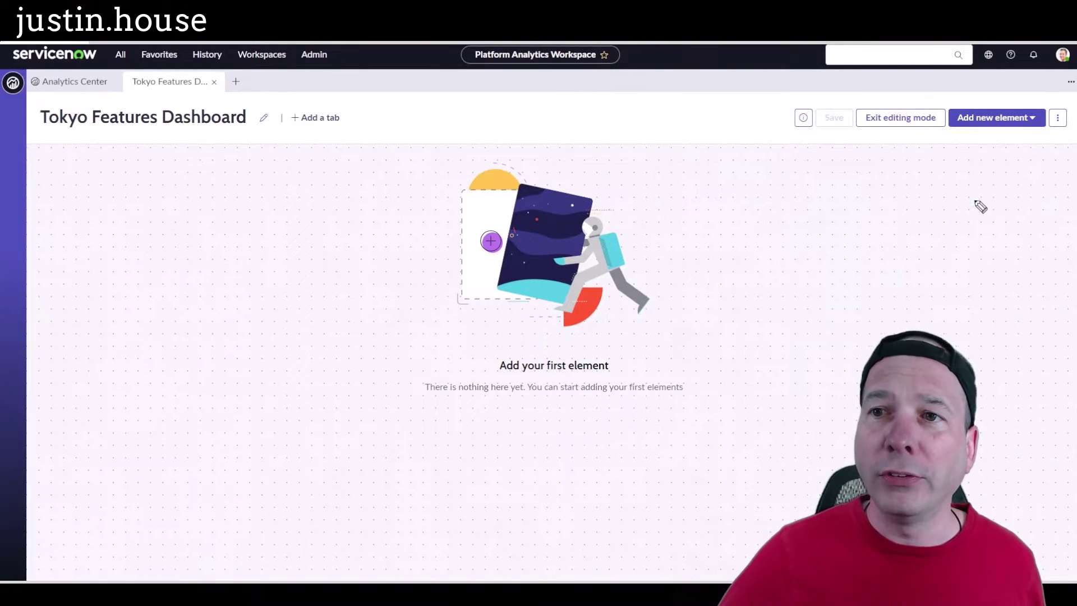
{"action": "left_click_drag", "start_coordinate": [958, 210], "coordinate": [1000, 142]}
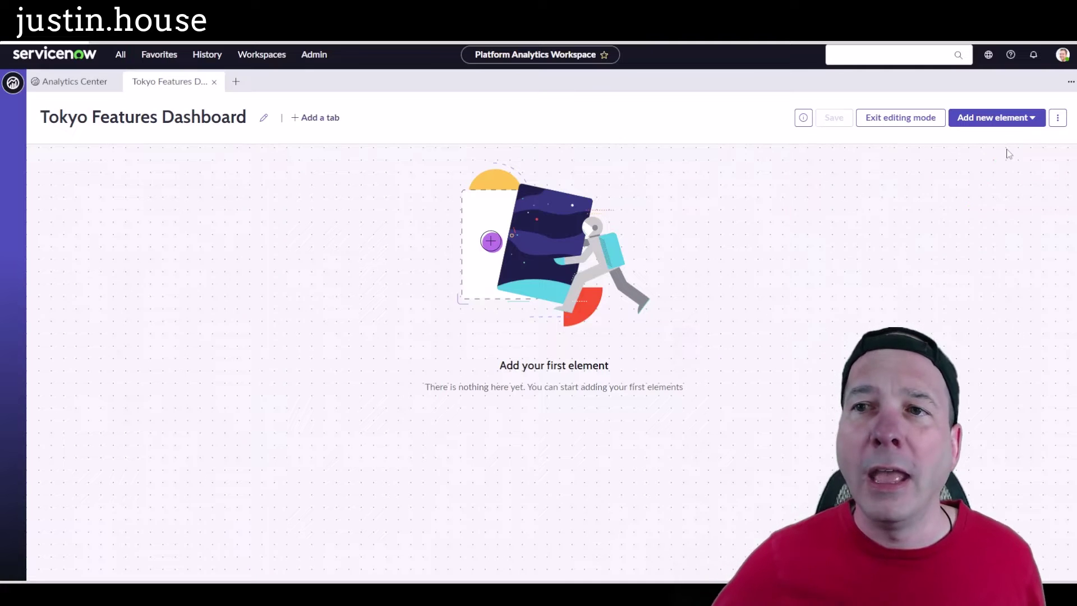
- Add a Heading element to the dashboard and stretch it into a low strip across the full canvas width
{"action": "left_click", "coordinate": [1032, 120]}
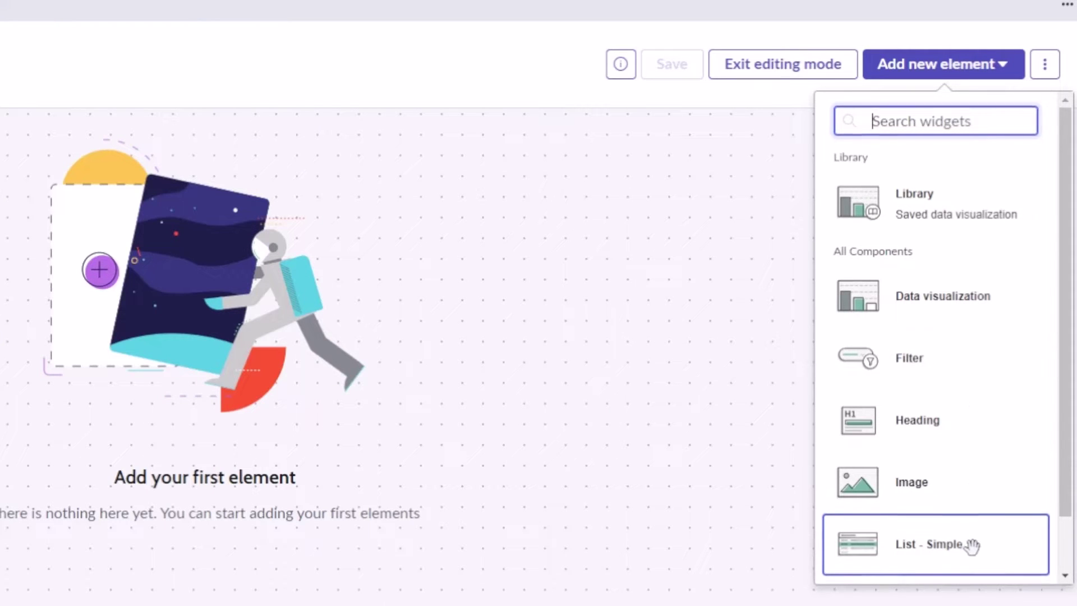
{"action": "scroll", "coordinate": [972, 547], "scroll_direction": "down", "scroll_amount": 1}
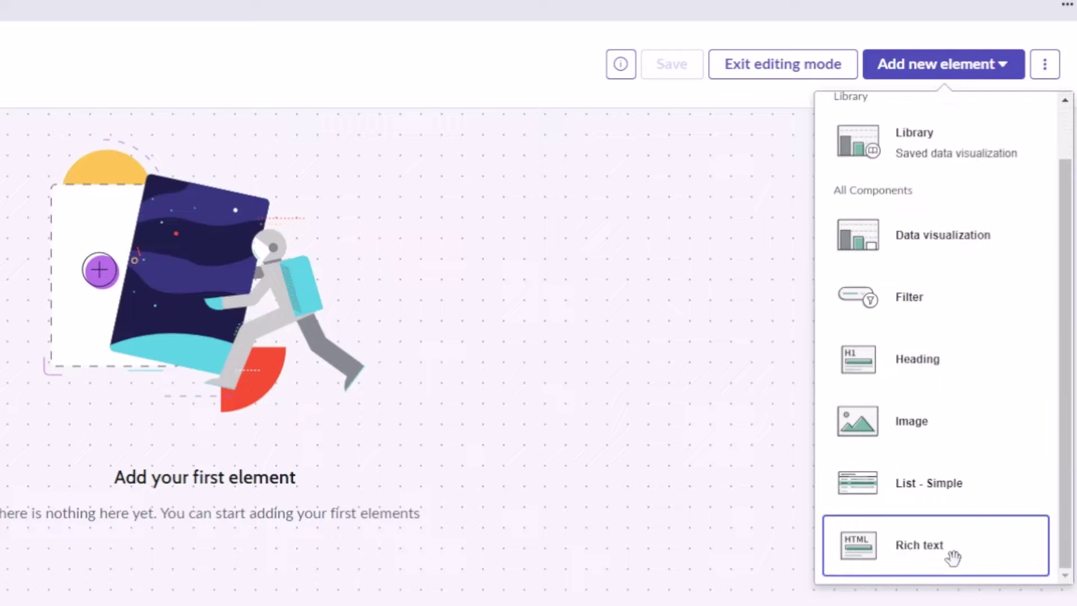
{"action": "scroll", "coordinate": [953, 557], "scroll_direction": "up", "scroll_amount": 1}
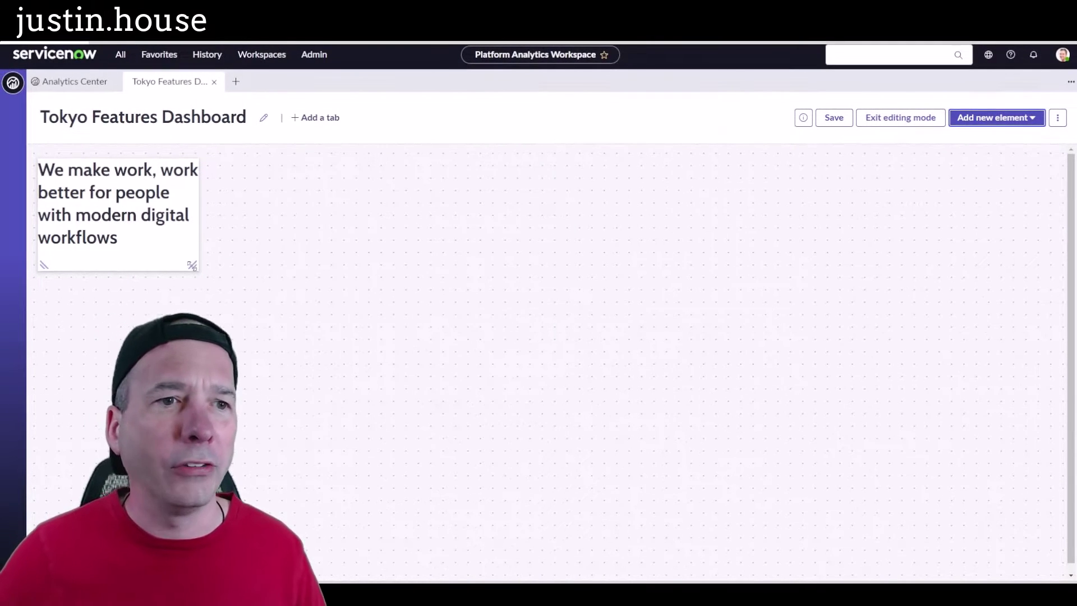
{"action": "left_click_drag", "start_coordinate": [191, 265], "coordinate": [1033, 210]}
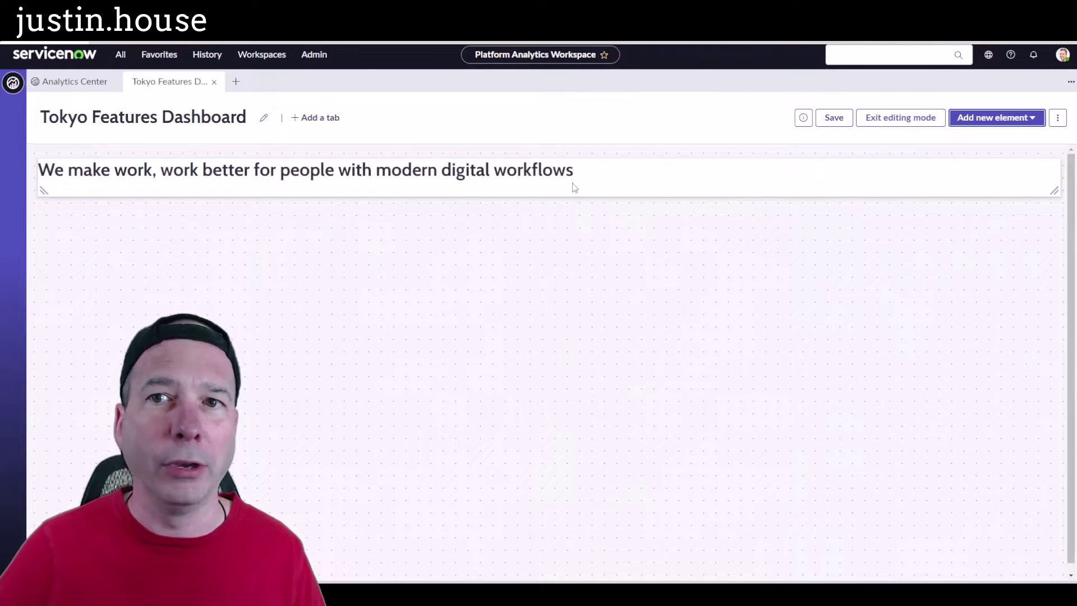
- Set the heading element's label to "Tokyo Features Dashboard"
{"action": "left_click", "coordinate": [745, 170]}
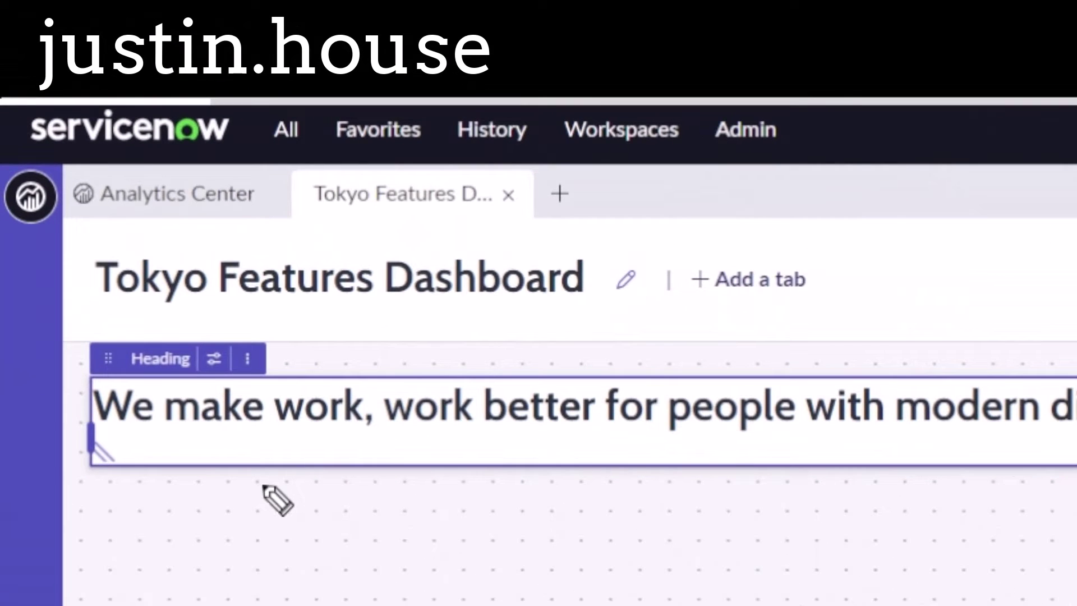
{"action": "left_click_drag", "start_coordinate": [235, 441], "coordinate": [218, 362]}
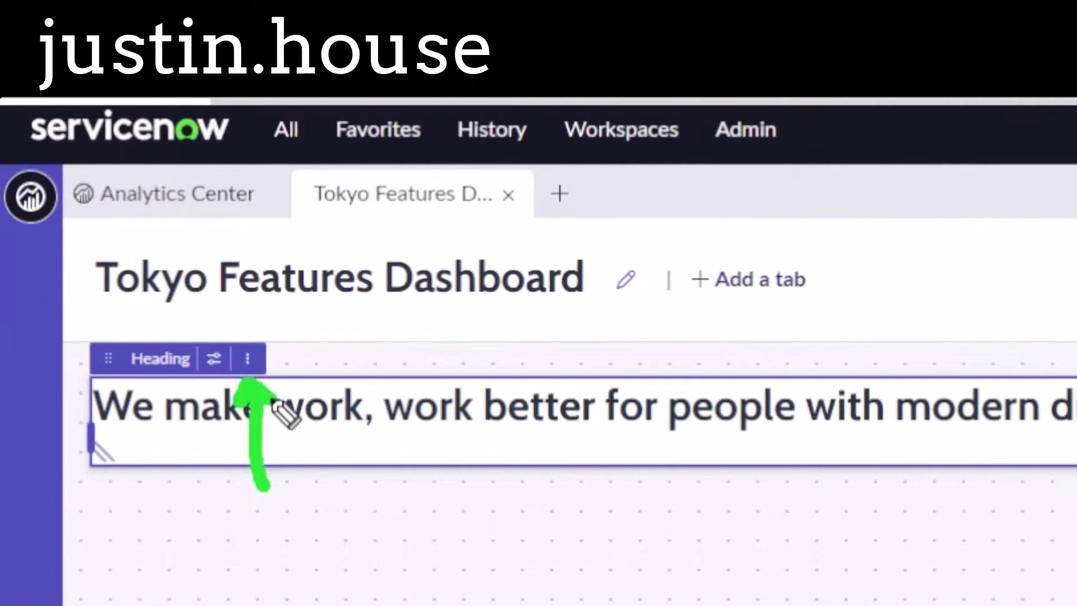
{"action": "key", "text": "Escape"}
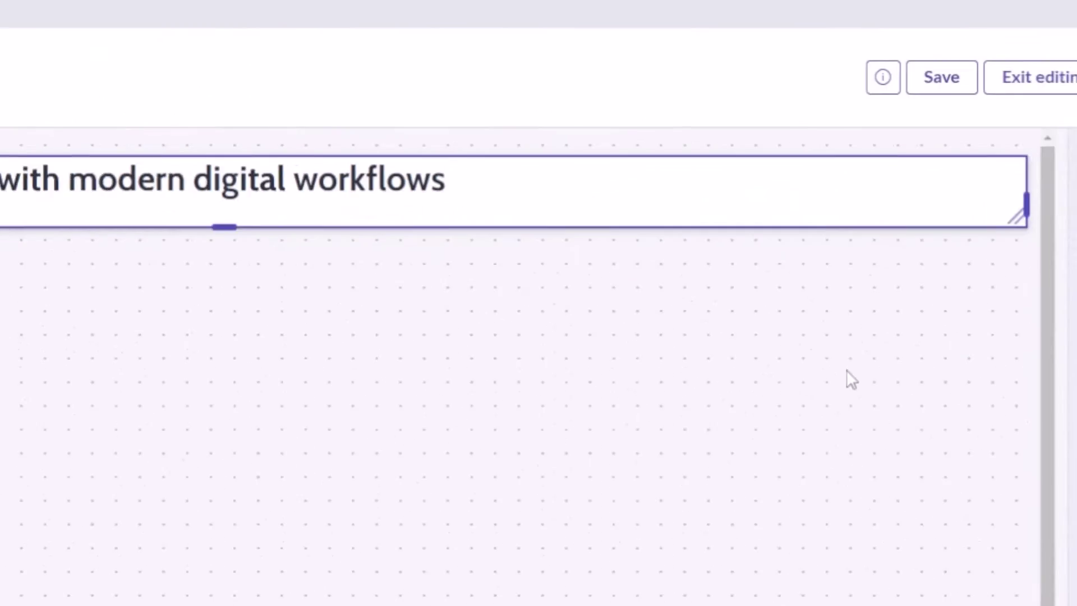
{"action": "left_click", "coordinate": [962, 267]}
{"action": "key", "text": "ctrl+a"}
{"action": "type", "text": "Tok"}
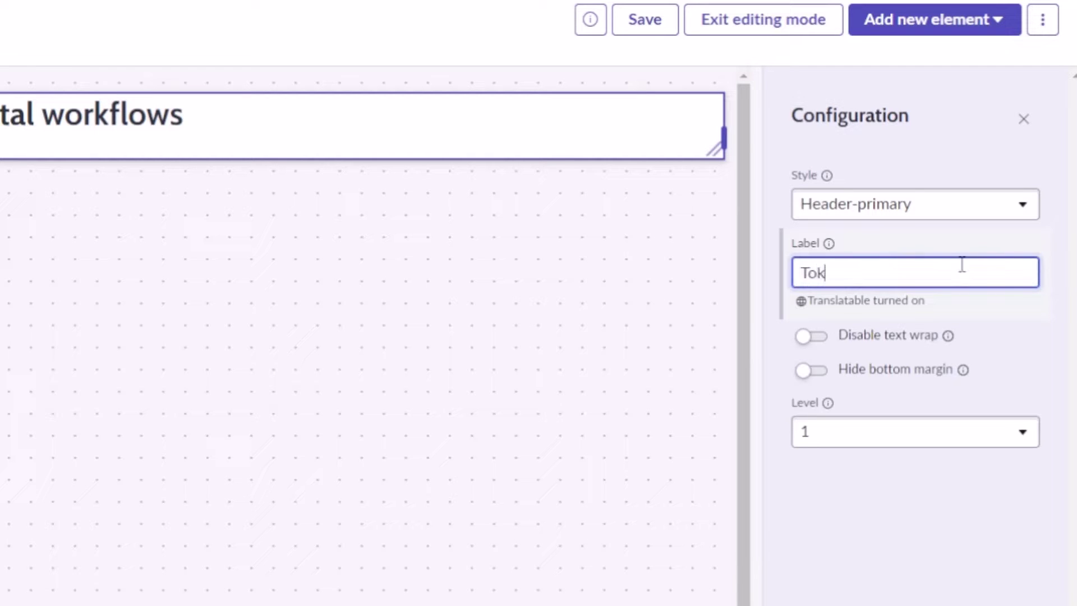
{"action": "type", "text": "yo Features "}
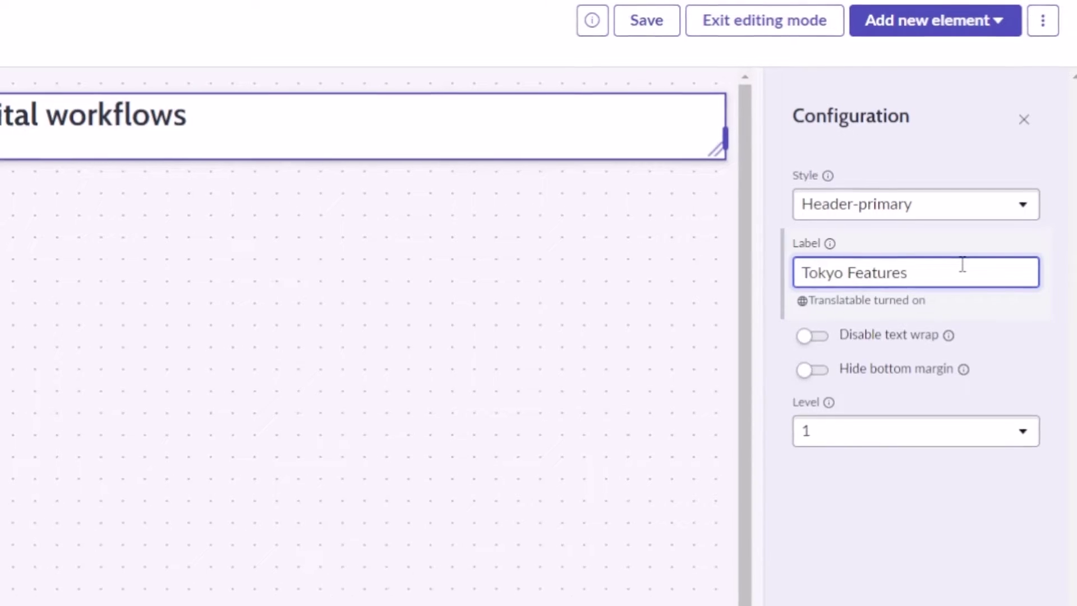
{"action": "type", "text": "Dashboard"}
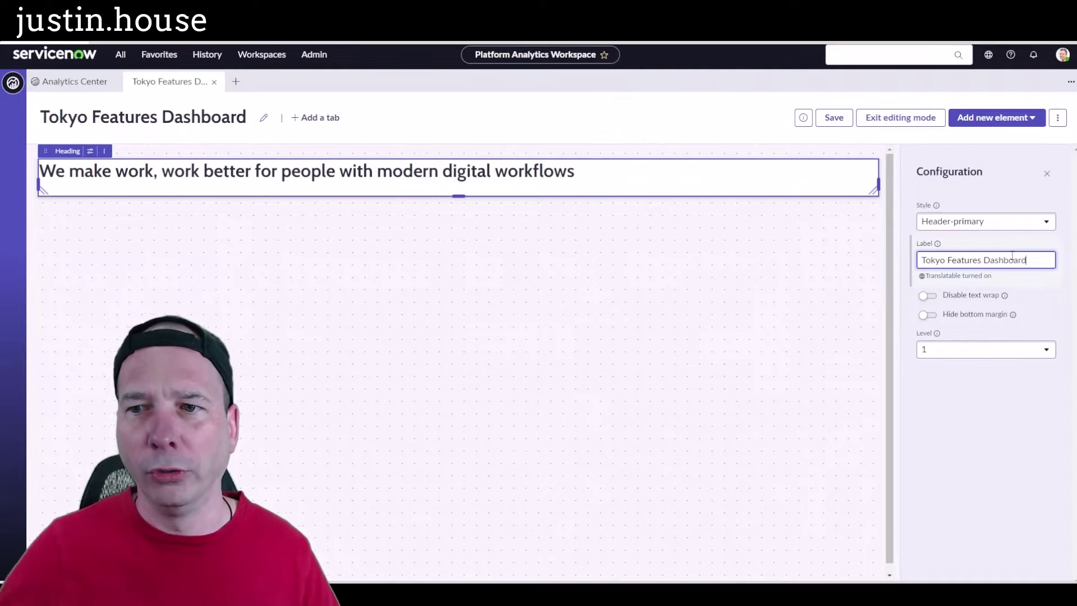
{"action": "left_click", "coordinate": [996, 422]}
- Try heading levels 4 and 6 on the heading element and set the level back to 1
{"action": "left_click", "coordinate": [988, 349]}
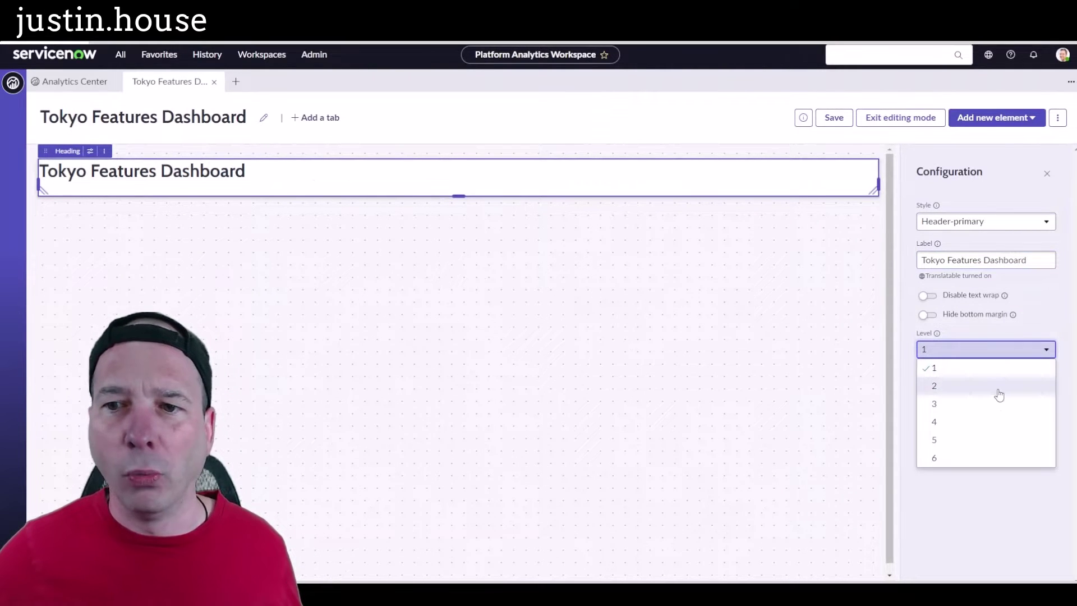
{"action": "left_click", "coordinate": [1007, 427]}
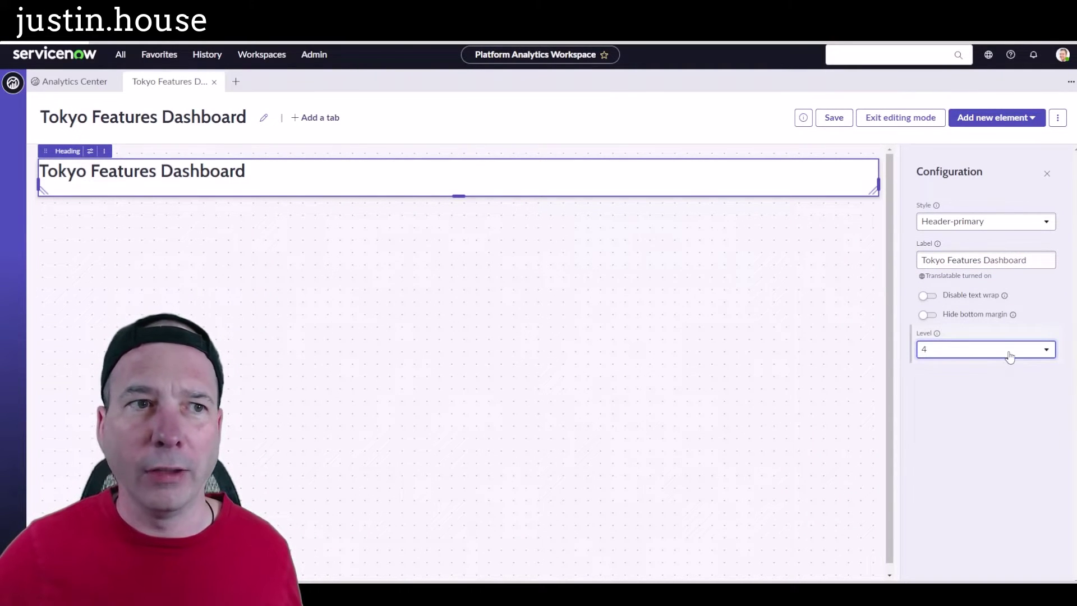
{"action": "left_click", "coordinate": [1010, 354]}
{"action": "left_click", "coordinate": [1004, 455]}
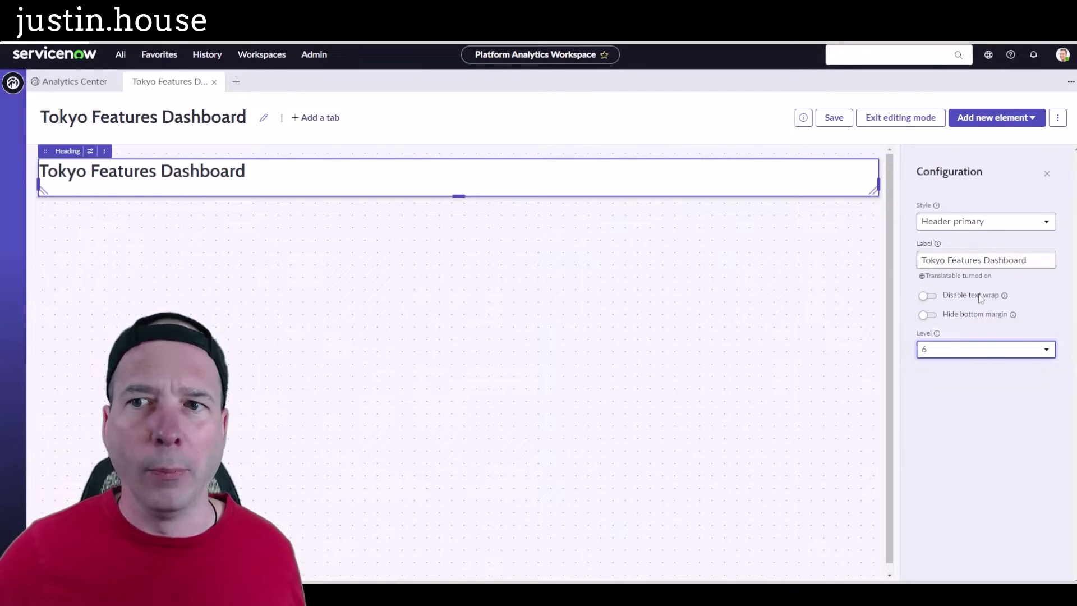
{"action": "left_click", "coordinate": [1001, 446]}
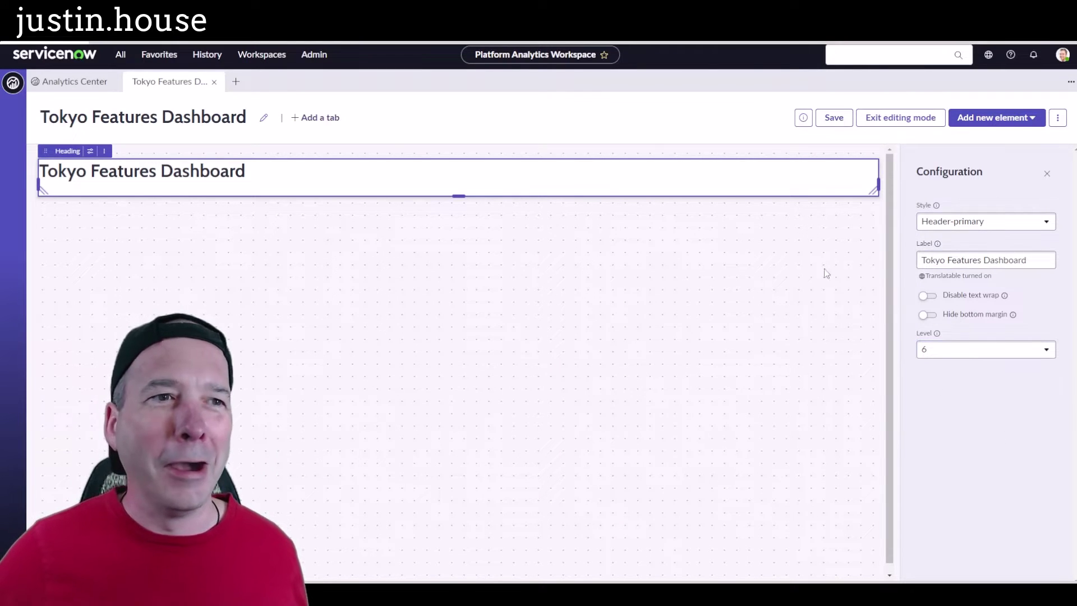
{"action": "left_click", "coordinate": [1018, 353]}
{"action": "left_click", "coordinate": [999, 370]}
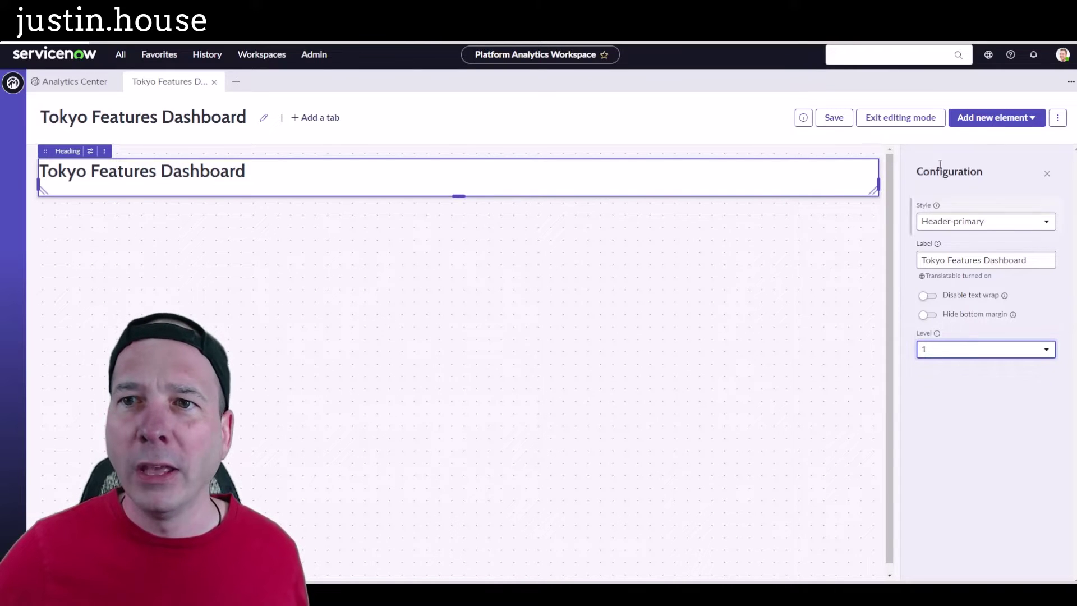
- Save the dashboard and reduce the heading element's height to fit its single line of text, keeping it full width
{"action": "left_click", "coordinate": [850, 123]}
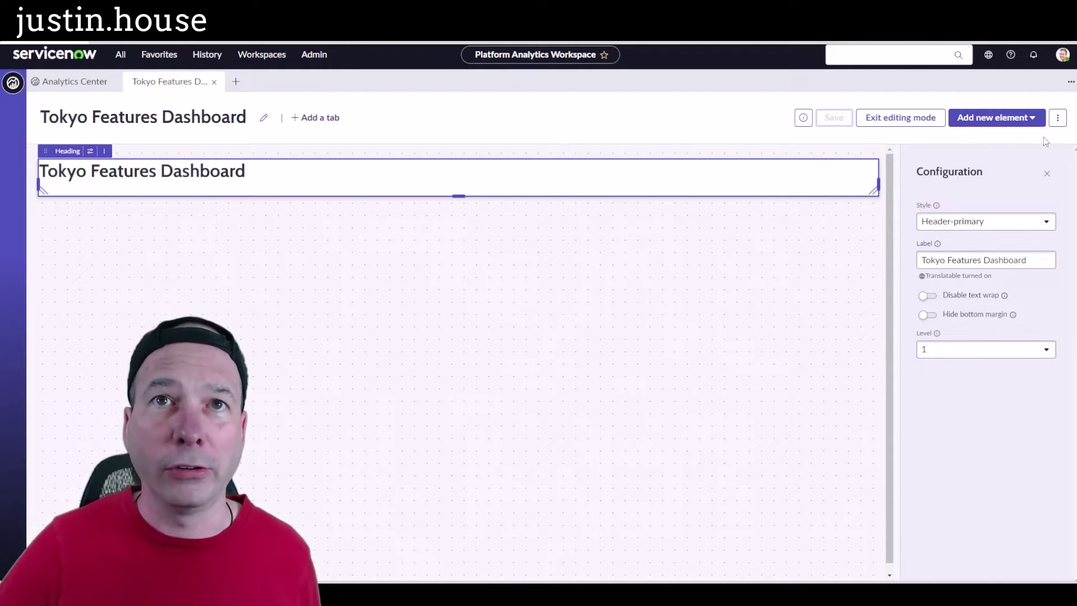
{"action": "left_click_drag", "start_coordinate": [464, 197], "coordinate": [481, 235]}
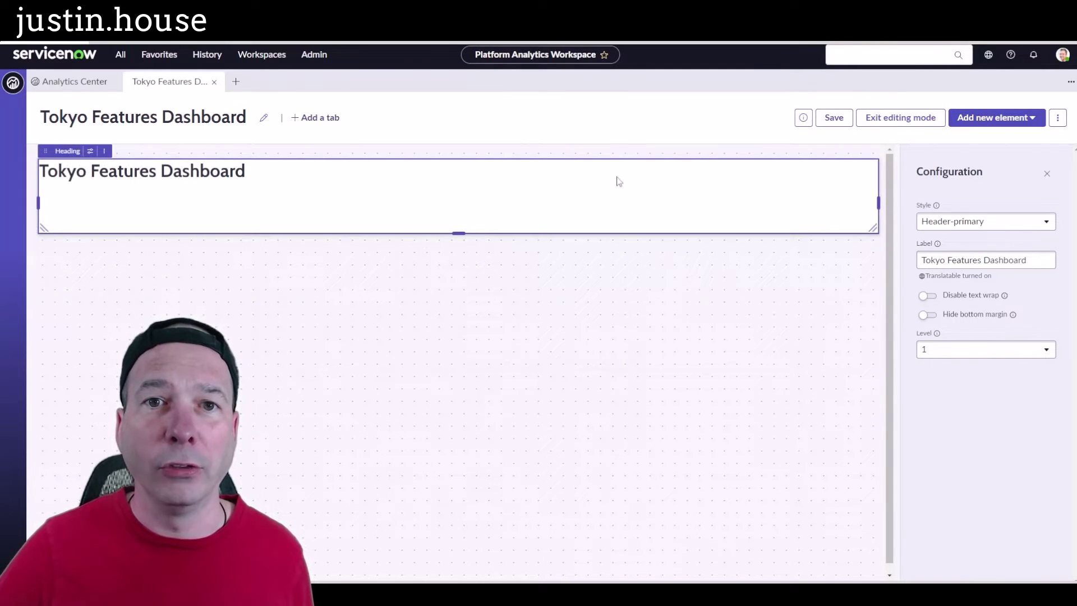
{"action": "mouse_move", "coordinate": [877, 201]}
{"action": "left_mouse_down"}
{"action": "mouse_move", "coordinate": [599, 200]}
{"action": "mouse_move", "coordinate": [877, 197]}
{"action": "mouse_move", "coordinate": [864, 194]}
{"action": "left_mouse_up"}
{"action": "left_click_drag", "start_coordinate": [869, 194], "coordinate": [878, 197]}
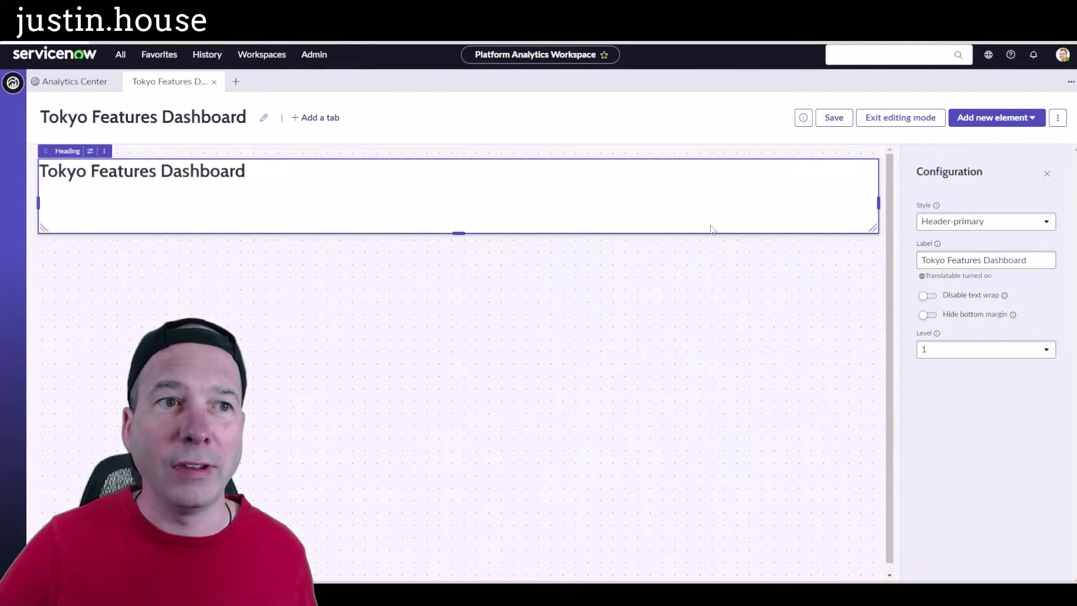
{"action": "left_click_drag", "start_coordinate": [460, 238], "coordinate": [456, 188]}
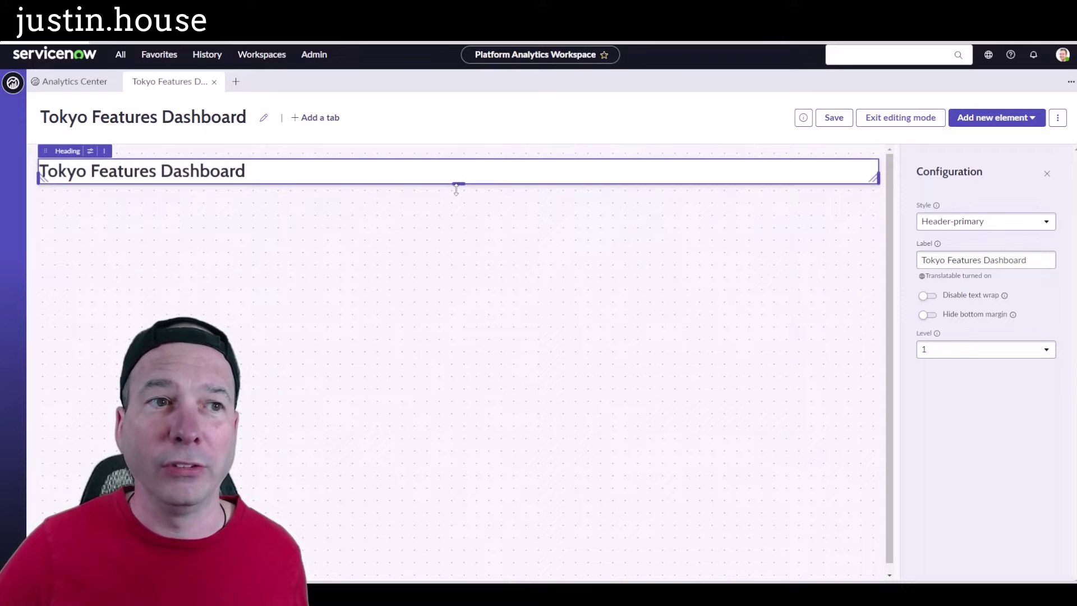
- Exit editing mode to preview the dashboard with its compact heading, and reopen it for editing
{"action": "left_click", "coordinate": [900, 117]}
{"action": "left_click", "coordinate": [671, 349]}
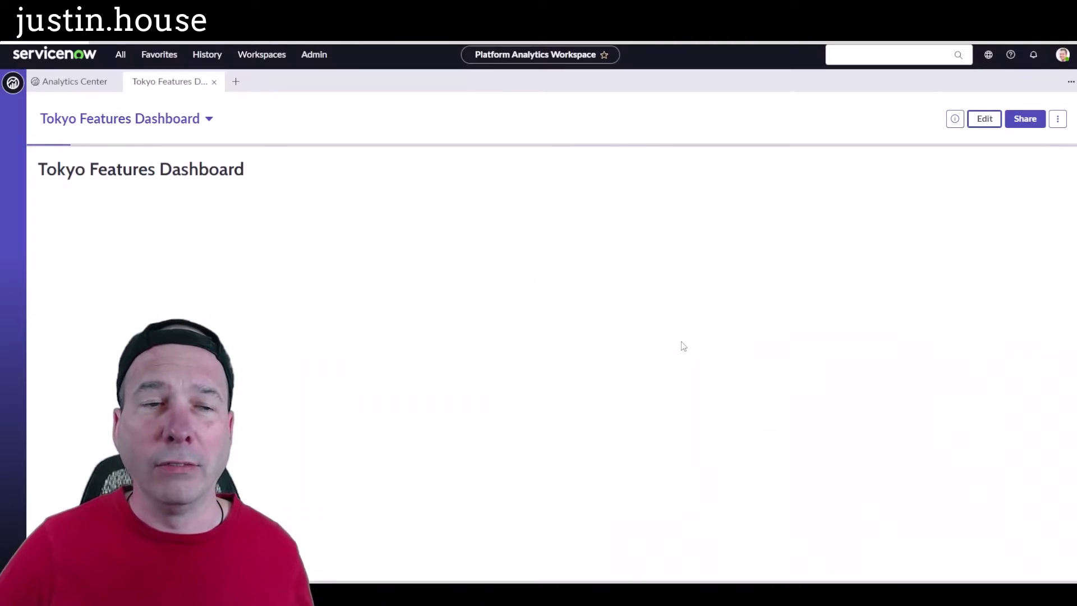
{"action": "left_click", "coordinate": [987, 123]}
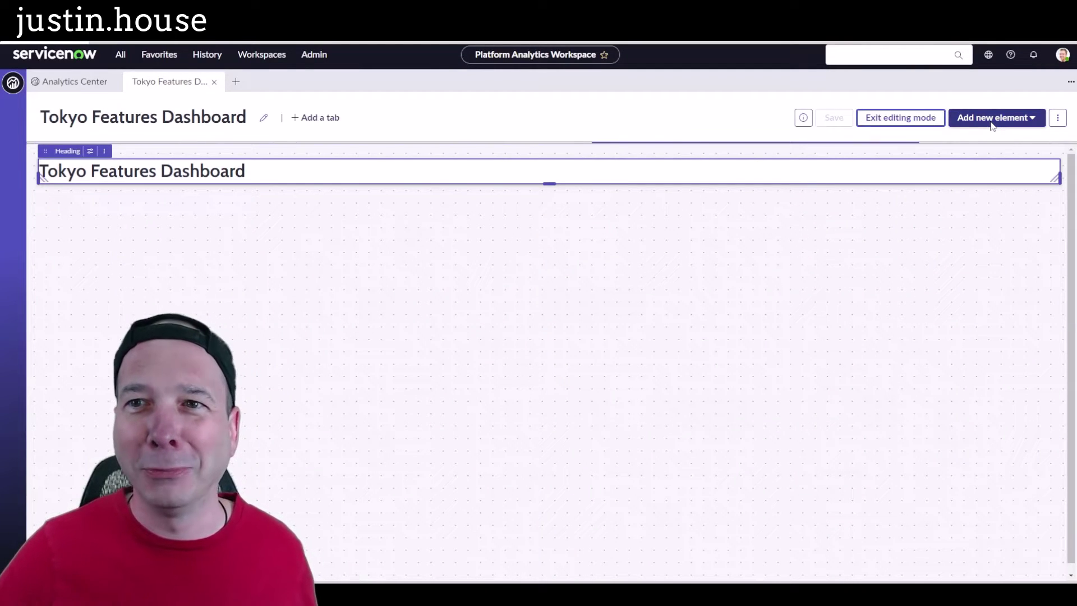
- Open the library of saved visualizations for a new element and select All Features and Features Needing Review
{"action": "left_click", "coordinate": [991, 122]}
{"action": "left_click", "coordinate": [981, 197]}
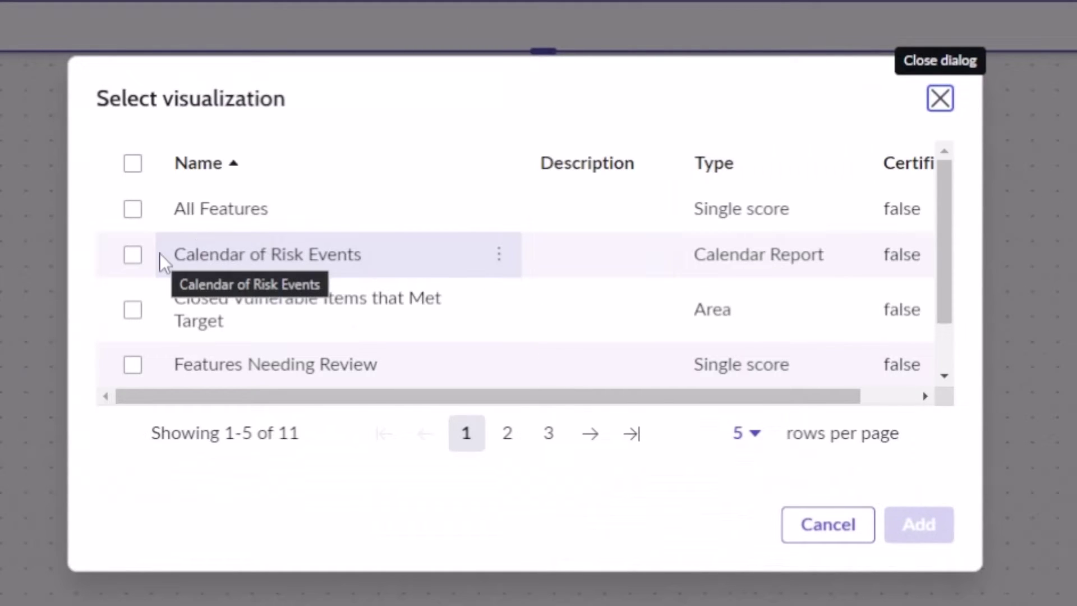
{"action": "left_click_drag", "start_coordinate": [5, 94], "coordinate": [224, 415]}
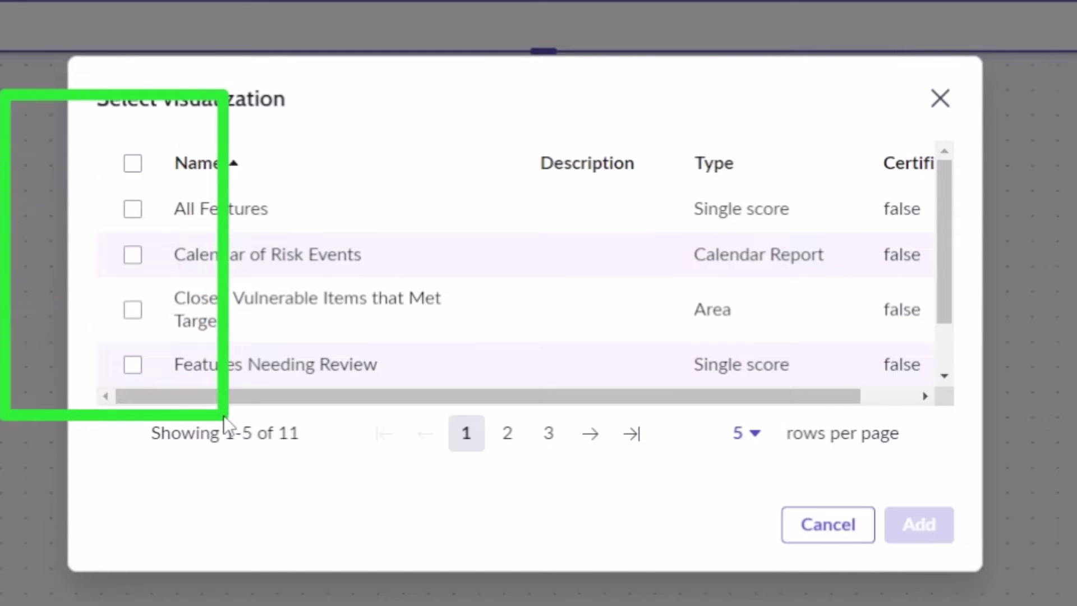
{"action": "left_click", "coordinate": [141, 218]}
{"action": "scroll", "coordinate": [140, 294], "scroll_direction": "down", "scroll_amount": 1}
{"action": "left_click", "coordinate": [141, 303]}
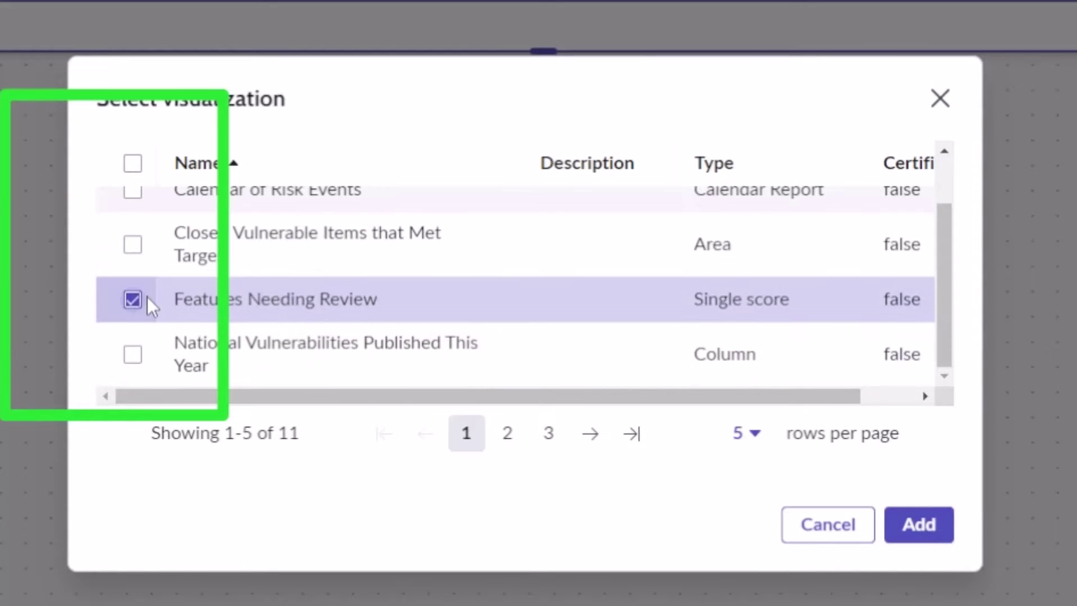
{"action": "scroll", "coordinate": [174, 320], "scroll_direction": "up", "scroll_amount": 2}
{"action": "scroll", "coordinate": [174, 322], "scroll_direction": "down", "scroll_amount": 1}
{"action": "scroll", "coordinate": [174, 318], "scroll_direction": "down", "scroll_amount": 1}
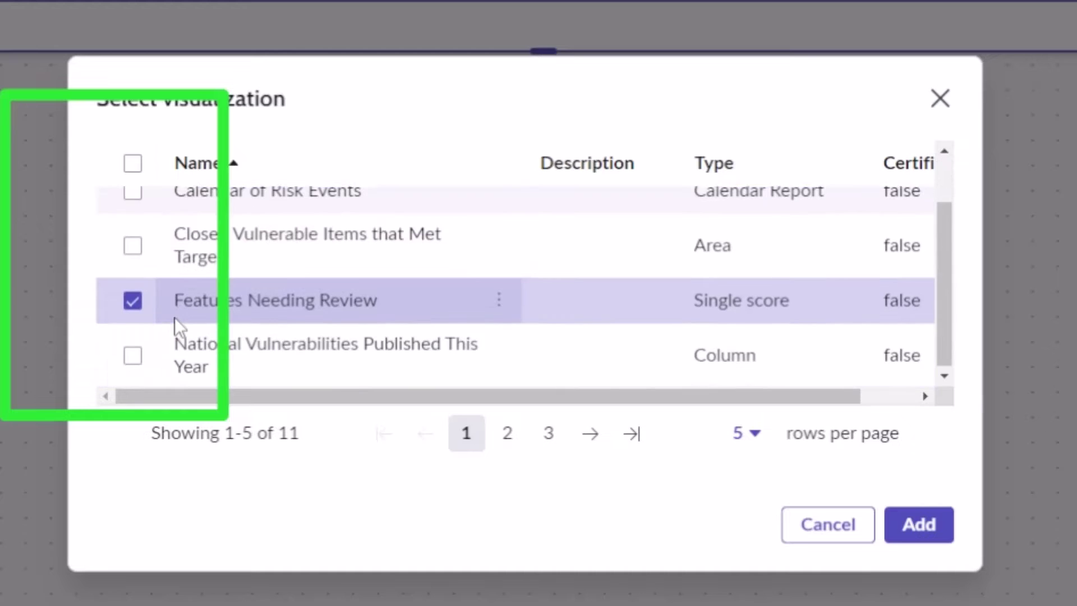
- Show 20 rows per page, also select Release Note Pages and Sitemap Parts, and add all the selected visualizations to the dashboard
{"action": "left_click", "coordinate": [732, 435]}
{"action": "left_click", "coordinate": [758, 507]}
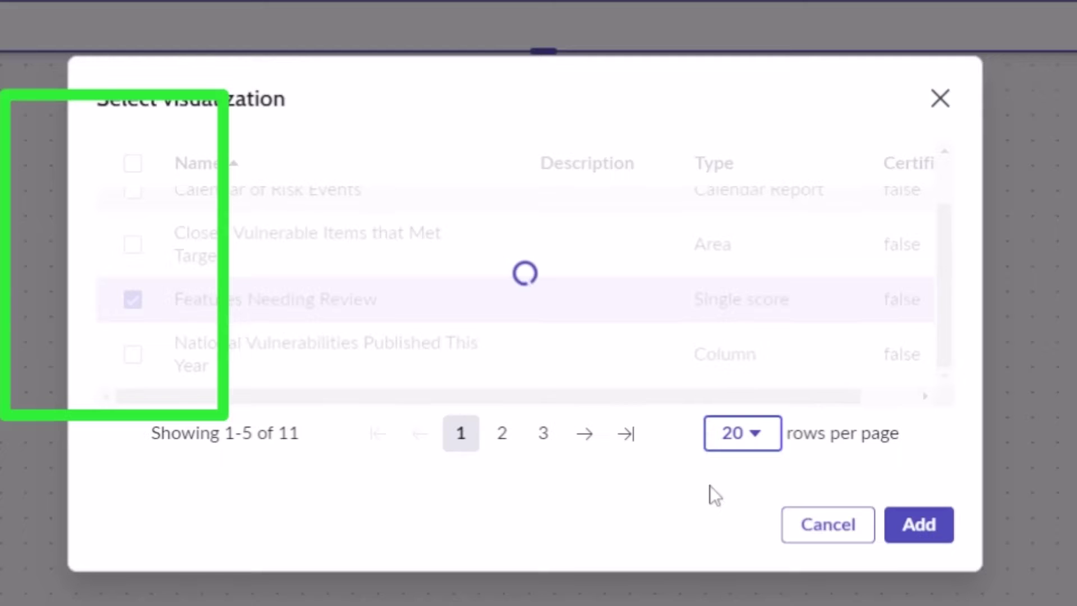
{"action": "scroll", "coordinate": [200, 268], "scroll_direction": "down", "scroll_amount": 5}
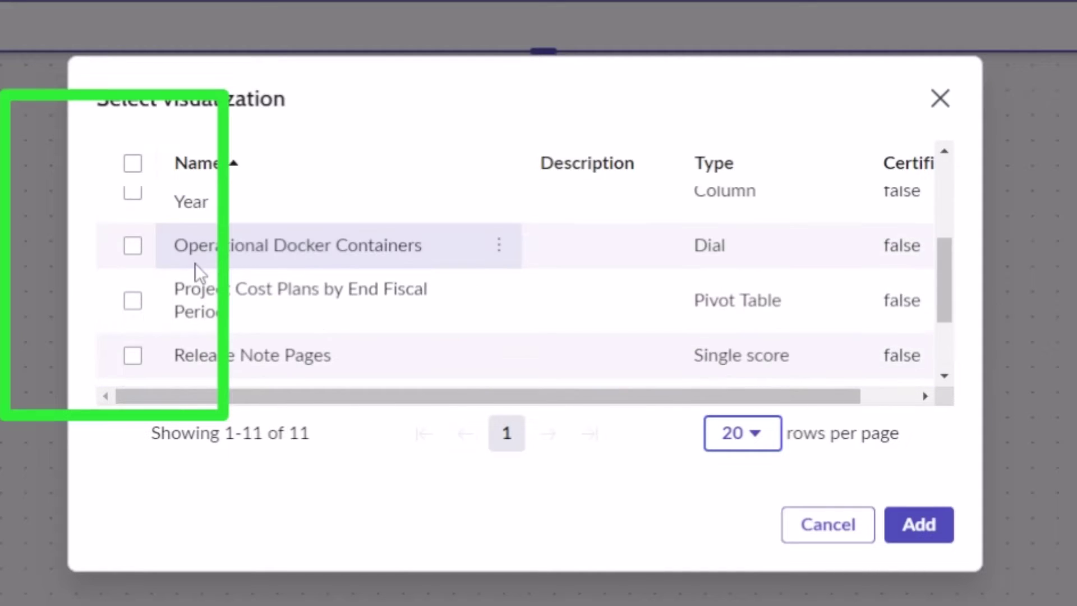
{"action": "left_click", "coordinate": [132, 355]}
{"action": "scroll", "coordinate": [164, 277], "scroll_direction": "down", "scroll_amount": 1}
{"action": "scroll", "coordinate": [164, 277], "scroll_direction": "down", "scroll_amount": 2}
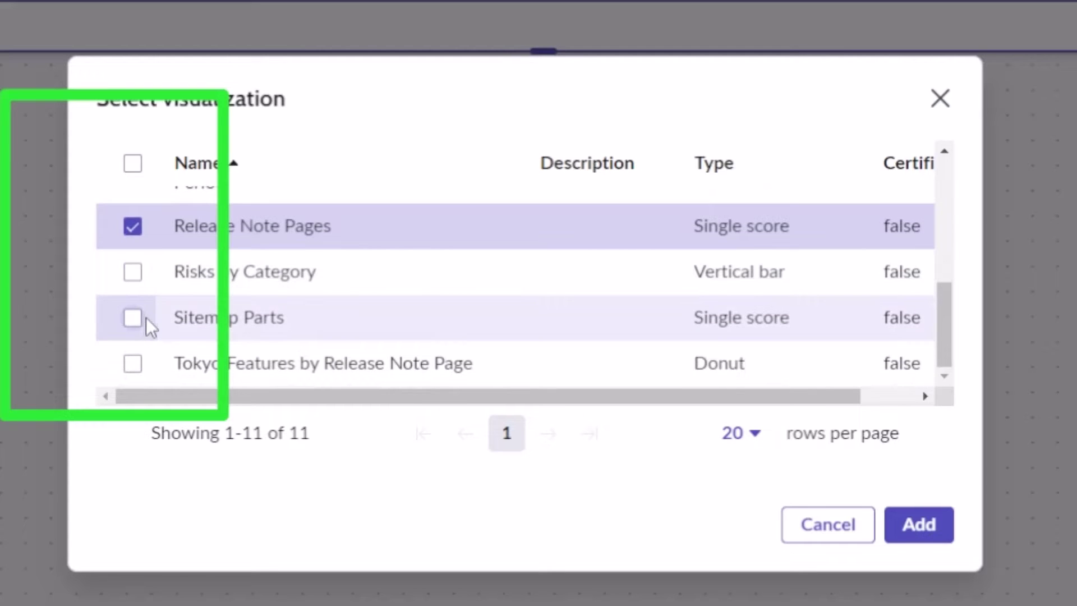
{"action": "left_click", "coordinate": [132, 317]}
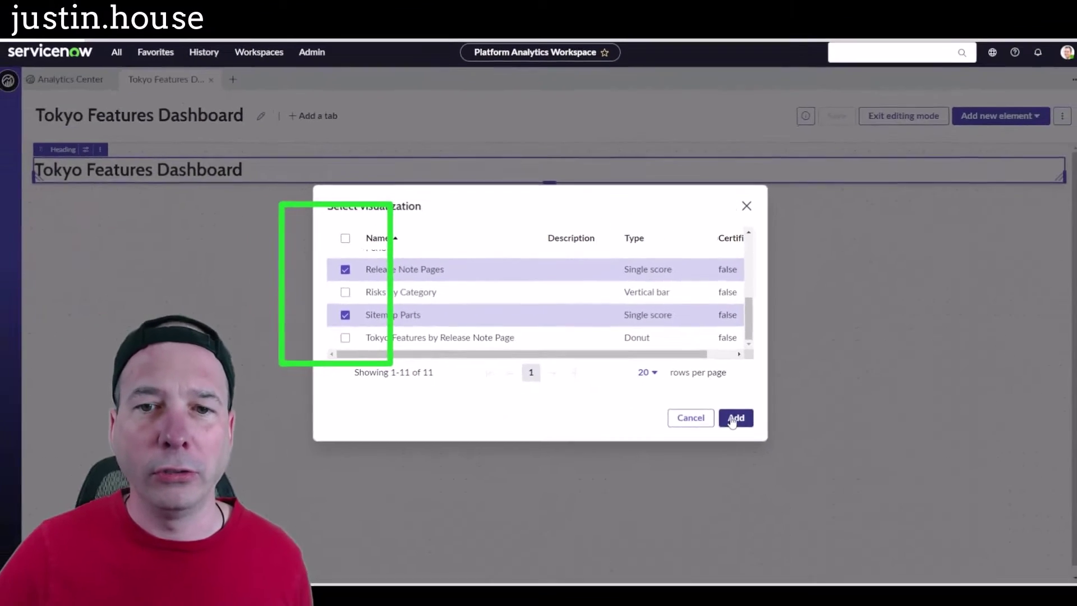
{"action": "left_click", "coordinate": [919, 525]}
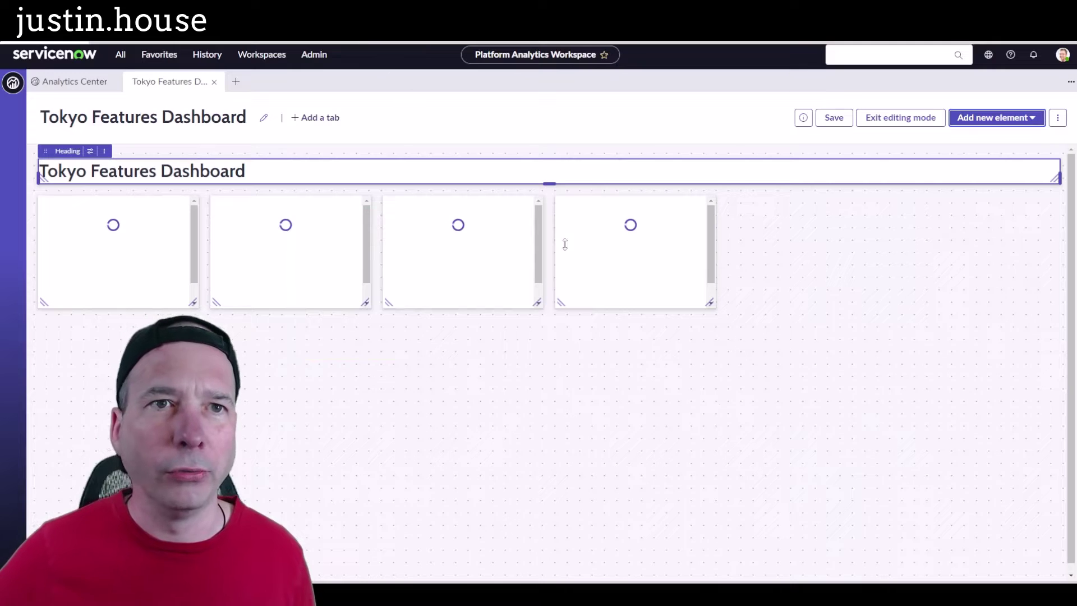
- Check the tile order in the wireframe and arrange the dashboard tiles as Sitemap Parts, Release Note Pages, All Features, Features Needing Review
{"action": "key", "text": "alt+Tab"}
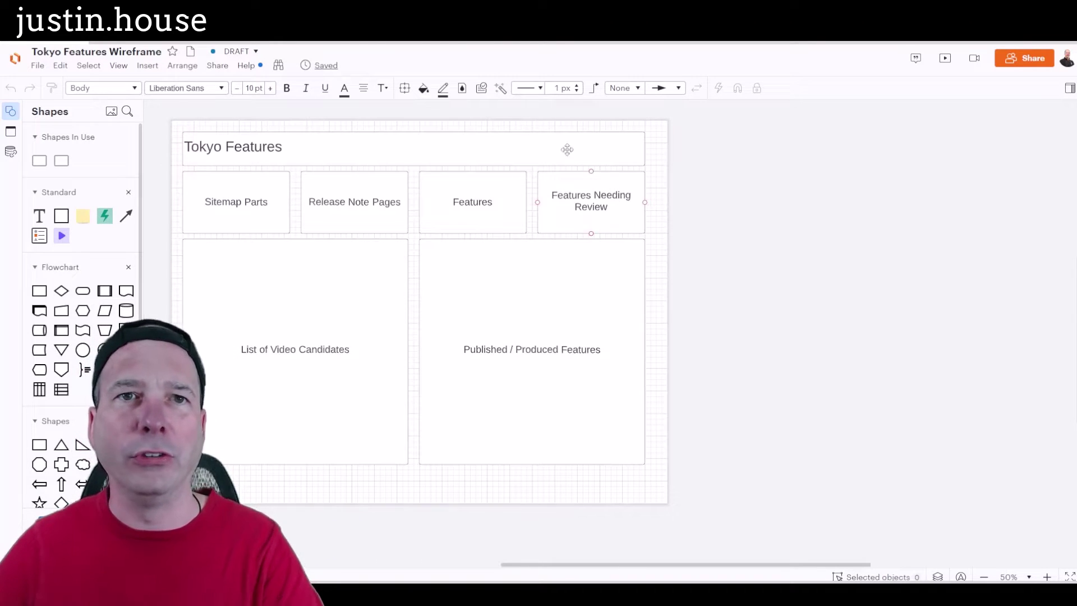
{"action": "key", "text": "alt+Tab"}
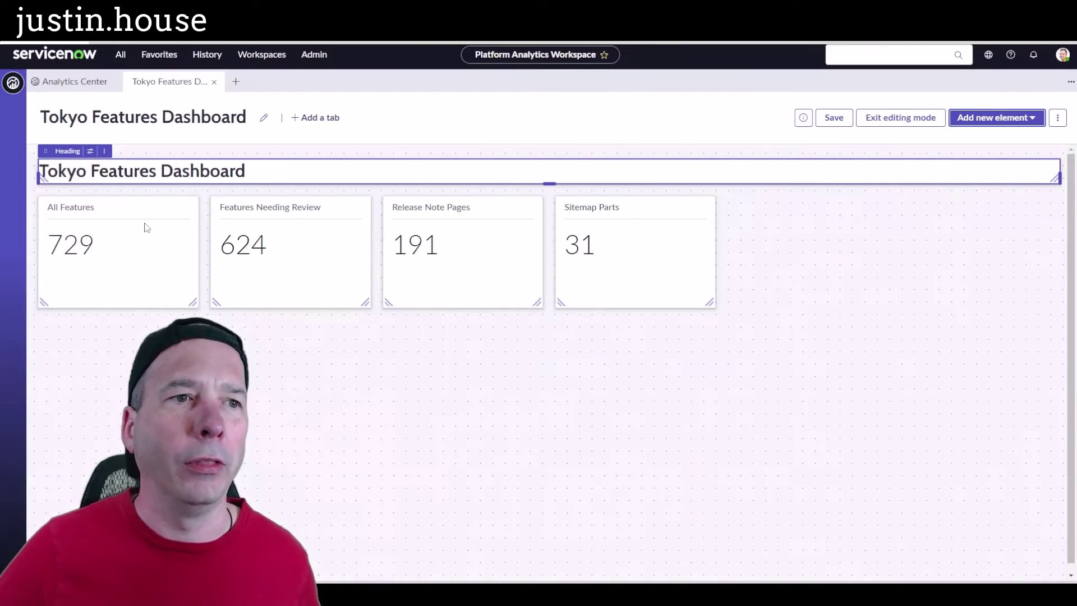
{"action": "left_click_drag", "start_coordinate": [618, 214], "coordinate": [99, 333]}
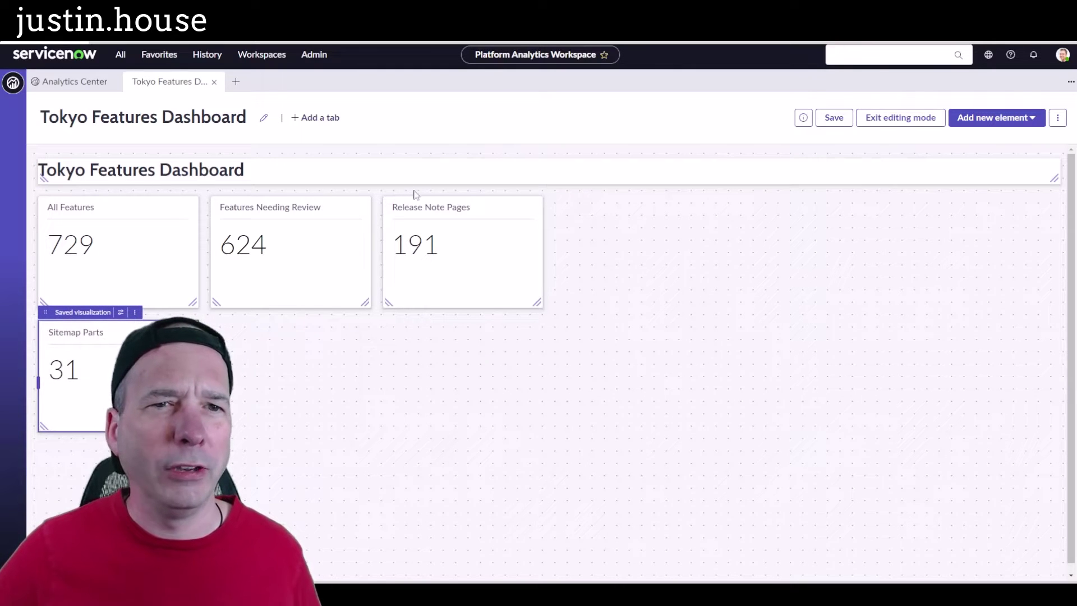
{"action": "left_click_drag", "start_coordinate": [245, 209], "coordinate": [938, 211]}
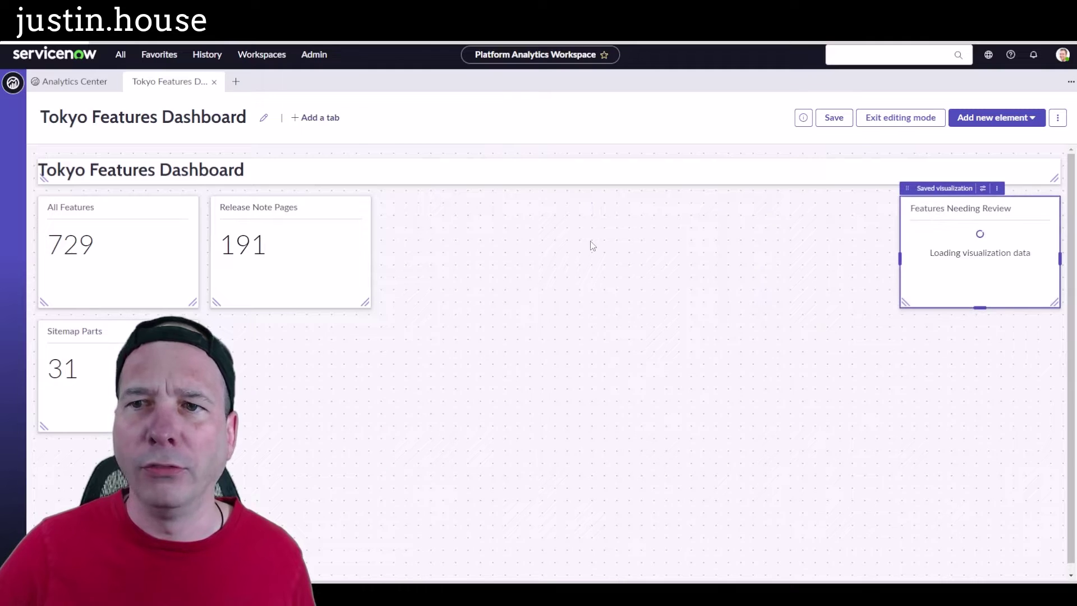
{"action": "left_click", "coordinate": [127, 218]}
{"action": "left_click_drag", "start_coordinate": [127, 218], "coordinate": [690, 210]}
{"action": "left_click", "coordinate": [173, 213]}
{"action": "left_click_drag", "start_coordinate": [173, 213], "coordinate": [377, 213]}
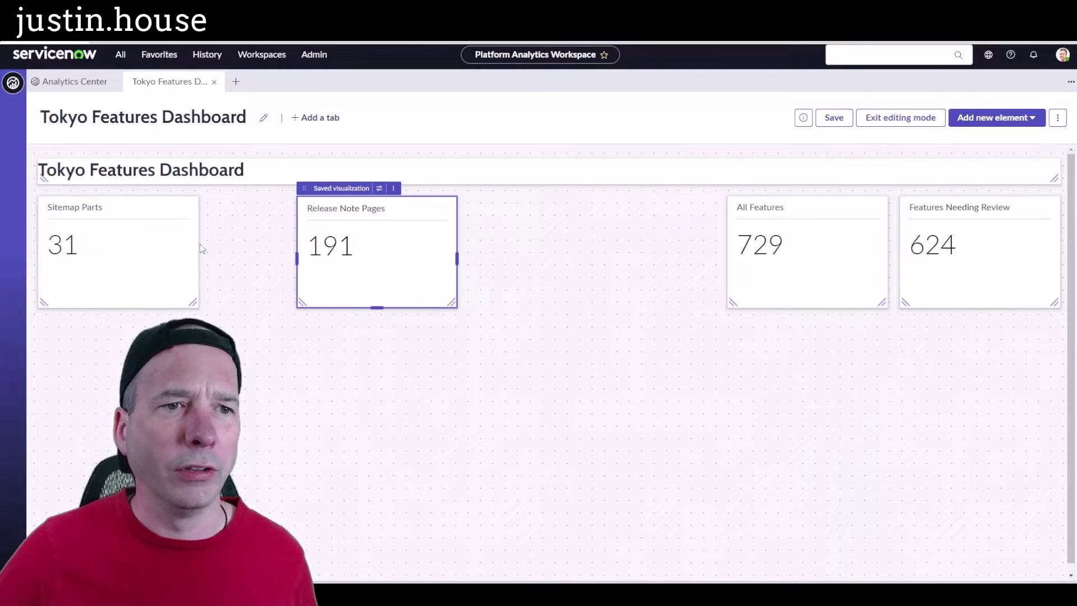
- Widen the Sitemap Parts and Release Note Pages tiles to about a quarter of the canvas width each
{"action": "left_click_drag", "start_coordinate": [199, 250], "coordinate": [299, 245]}
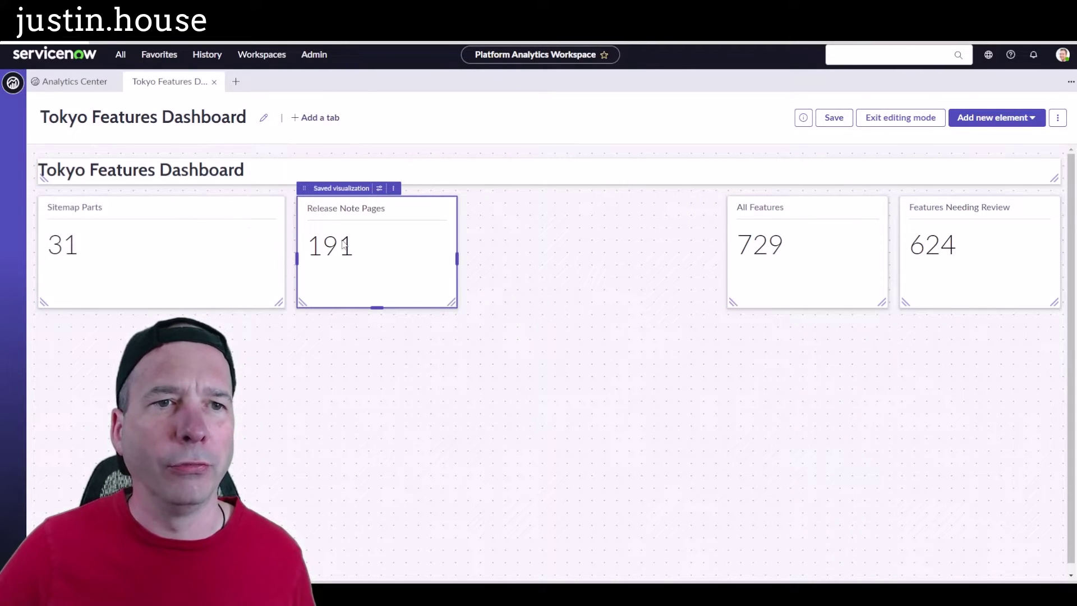
{"action": "left_click_drag", "start_coordinate": [454, 234], "coordinate": [503, 239]}
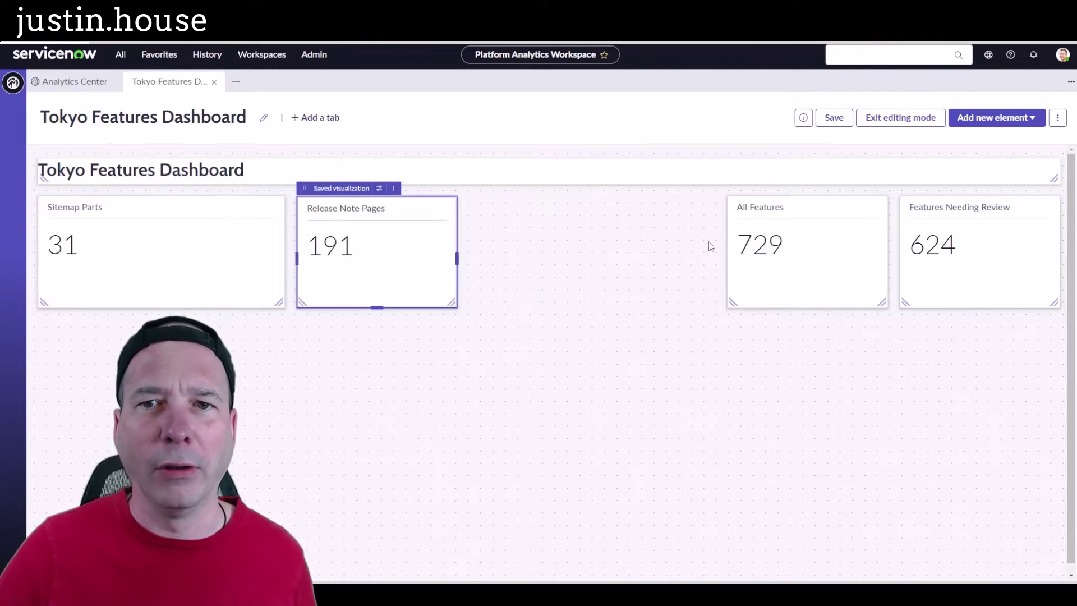
{"action": "left_click_drag", "start_coordinate": [456, 255], "coordinate": [540, 256]}
{"action": "mouse_move", "coordinate": [420, 223]}
{"action": "left_mouse_down"}
{"action": "mouse_move", "coordinate": [276, 355]}
{"action": "mouse_move", "coordinate": [79, 339]}
{"action": "mouse_move", "coordinate": [152, 348]}
{"action": "mouse_move", "coordinate": [163, 336]}
{"action": "mouse_move", "coordinate": [439, 305]}
{"action": "mouse_move", "coordinate": [446, 264]}
{"action": "mouse_move", "coordinate": [409, 221]}
{"action": "mouse_move", "coordinate": [423, 220]}
{"action": "left_mouse_up"}
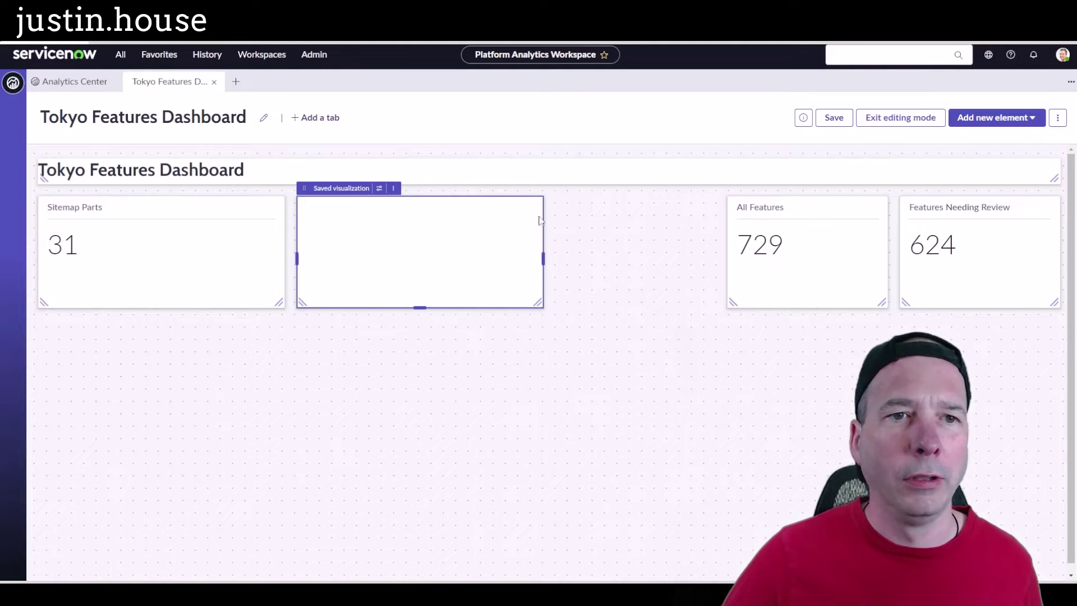
- Stack the All Features and Features Needing Review tiles below Release Note Pages and widen both to match its width
{"action": "left_click_drag", "start_coordinate": [747, 211], "coordinate": [496, 336]}
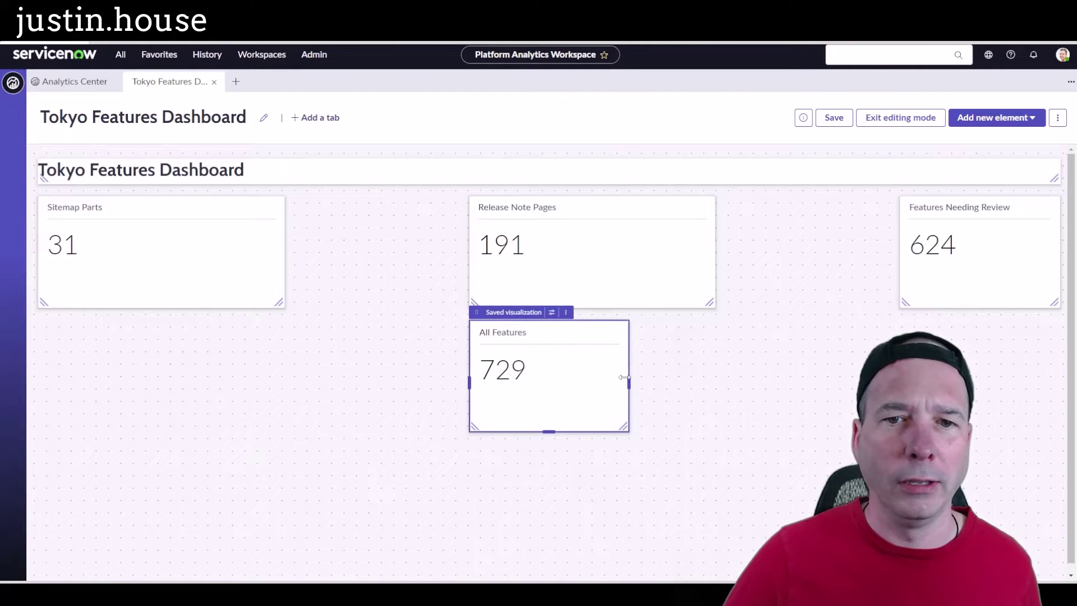
{"action": "left_click_drag", "start_coordinate": [627, 382], "coordinate": [716, 373]}
{"action": "left_click_drag", "start_coordinate": [936, 220], "coordinate": [497, 462]}
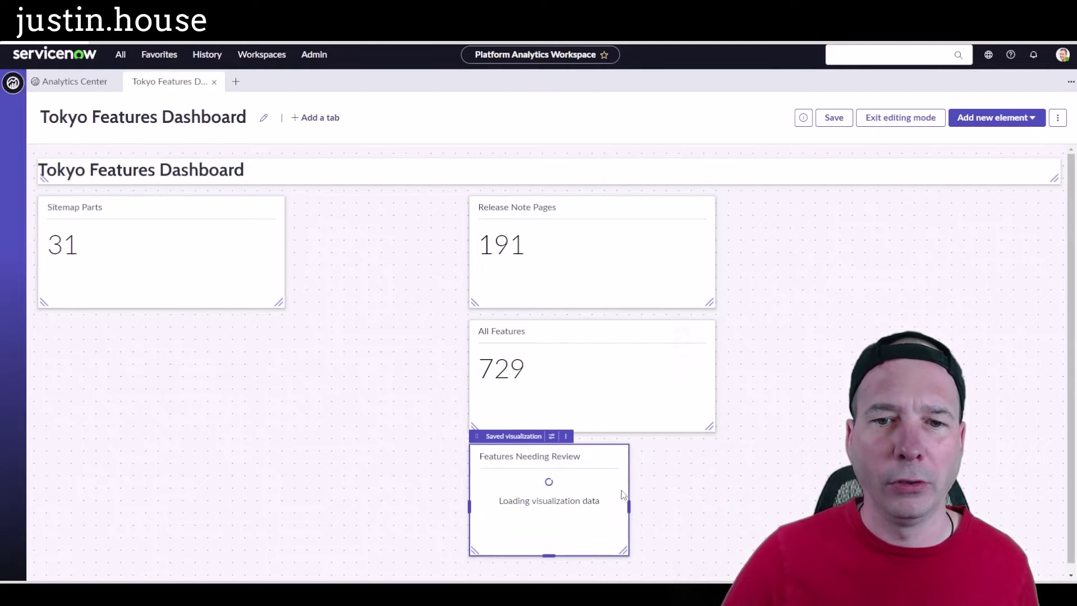
{"action": "left_click_drag", "start_coordinate": [631, 506], "coordinate": [709, 500]}
- Line up Release Note Pages, All Features and Features Needing Review beside Sitemap Parts in one full-width row
{"action": "left_click_drag", "start_coordinate": [565, 212], "coordinate": [389, 214]}
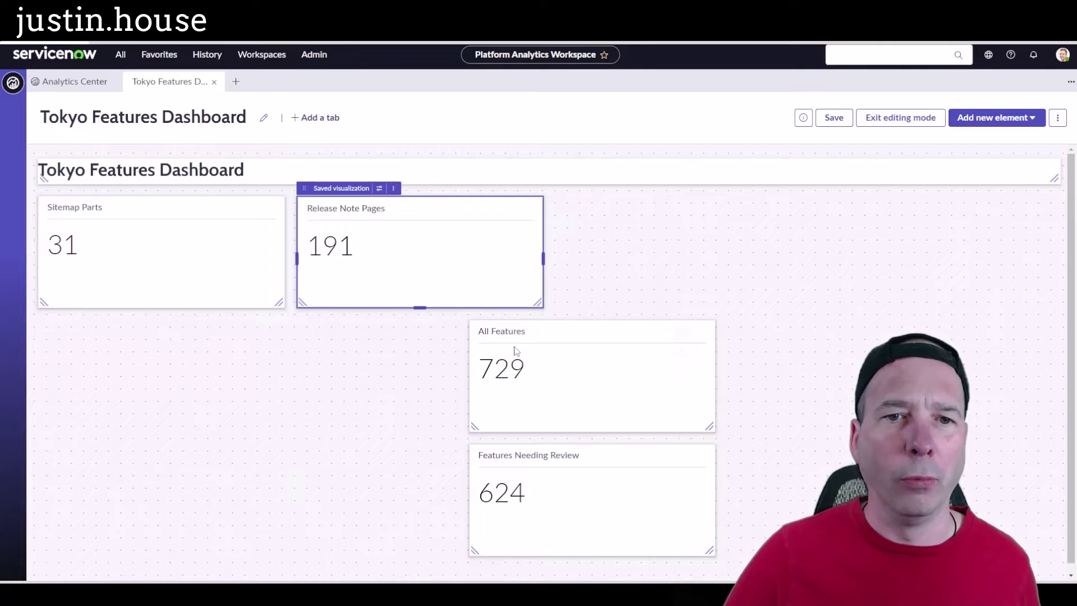
{"action": "left_click_drag", "start_coordinate": [520, 344], "coordinate": [606, 224]}
{"action": "left_click_drag", "start_coordinate": [566, 333], "coordinate": [908, 211]}
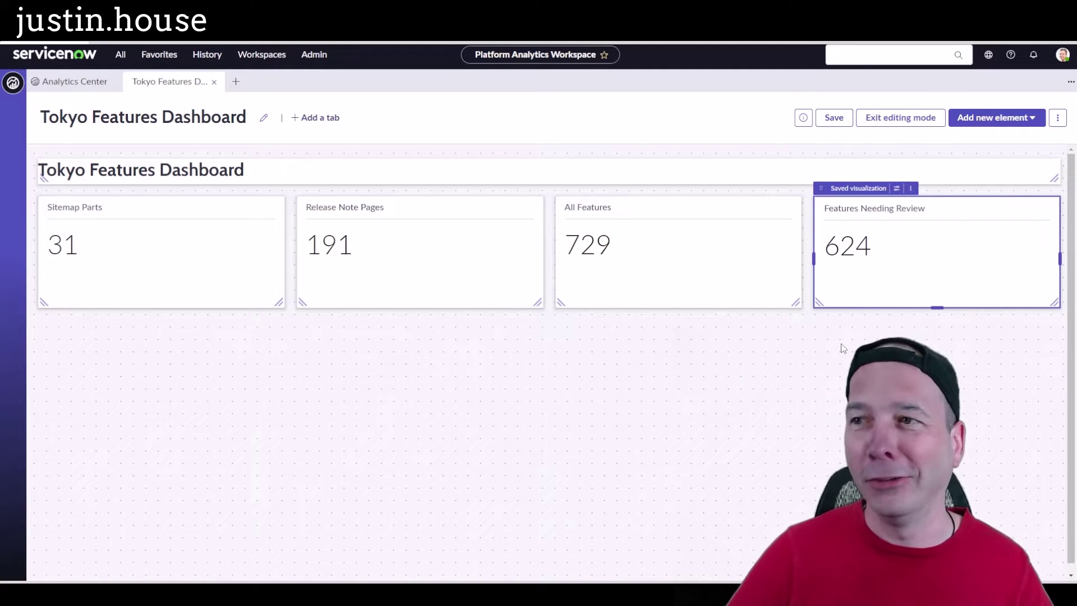
- Reduce the height of all four score tiles equally so they fit their single scores
{"action": "left_click_drag", "start_coordinate": [933, 309], "coordinate": [935, 282]}
{"action": "left_click_drag", "start_coordinate": [659, 310], "coordinate": [656, 283]}
{"action": "mouse_move", "coordinate": [419, 303]}
{"action": "left_mouse_down"}
{"action": "mouse_move", "coordinate": [423, 289]}
{"action": "mouse_move", "coordinate": [410, 289]}
{"action": "left_mouse_up"}
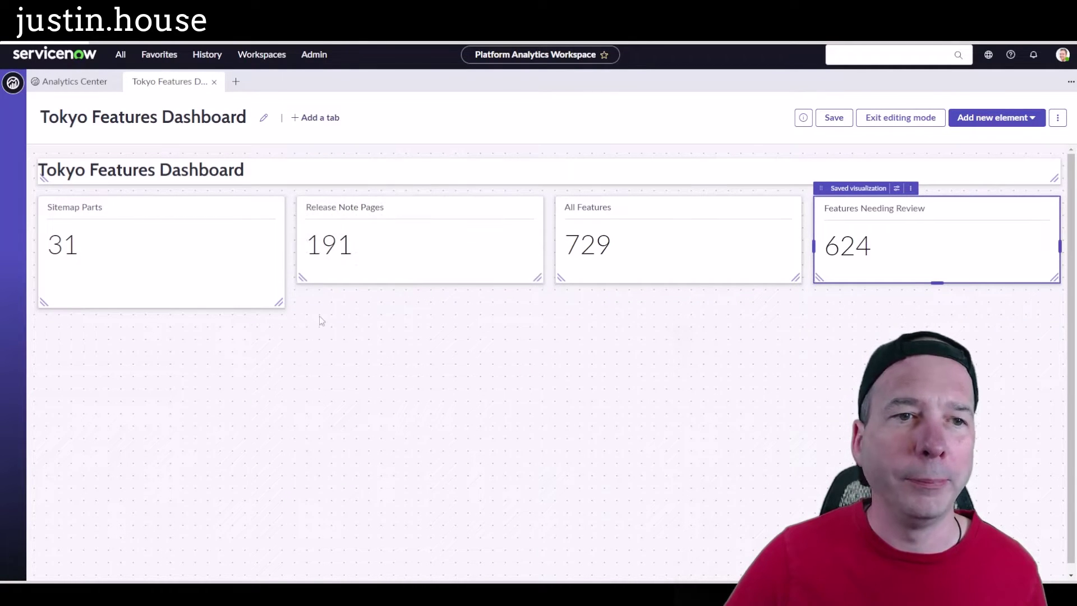
{"action": "left_click_drag", "start_coordinate": [201, 311], "coordinate": [210, 285]}
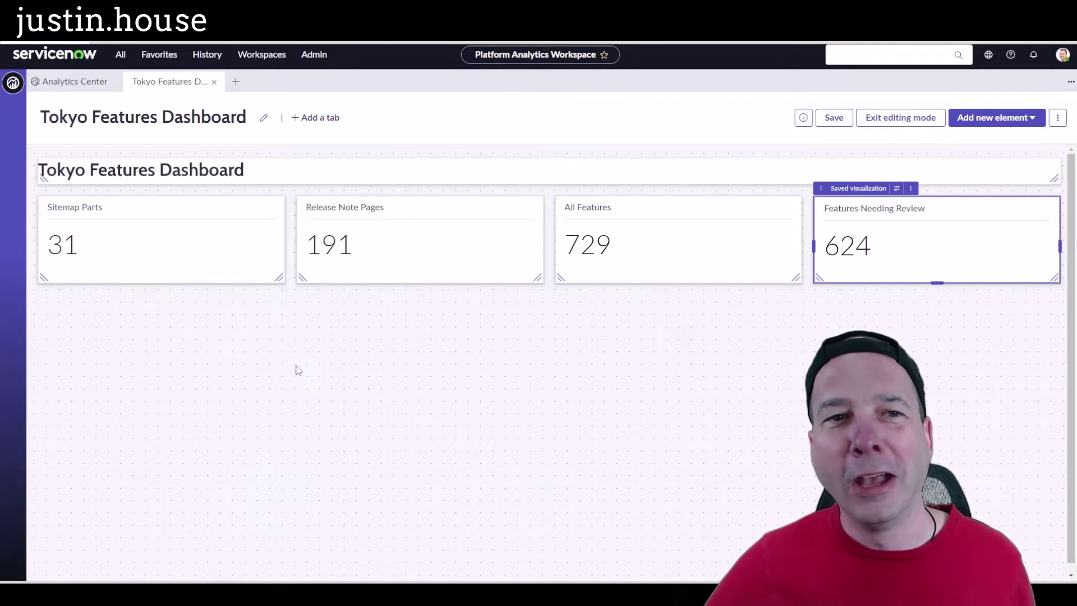
- Add a List - Simple element and enlarge it to span the width beneath Sitemap Parts and Release Note Pages
{"action": "left_click", "coordinate": [1033, 117]}
{"action": "scroll", "coordinate": [998, 377], "scroll_direction": "down", "scroll_amount": 1}
{"action": "left_click", "coordinate": [998, 377]}
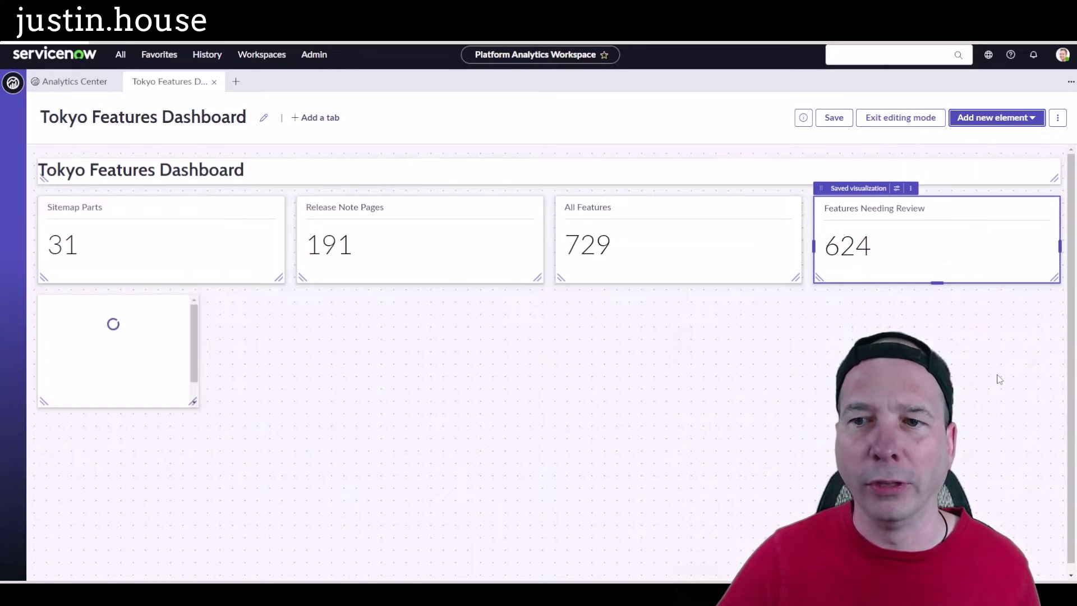
{"action": "left_click_drag", "start_coordinate": [193, 402], "coordinate": [537, 552]}
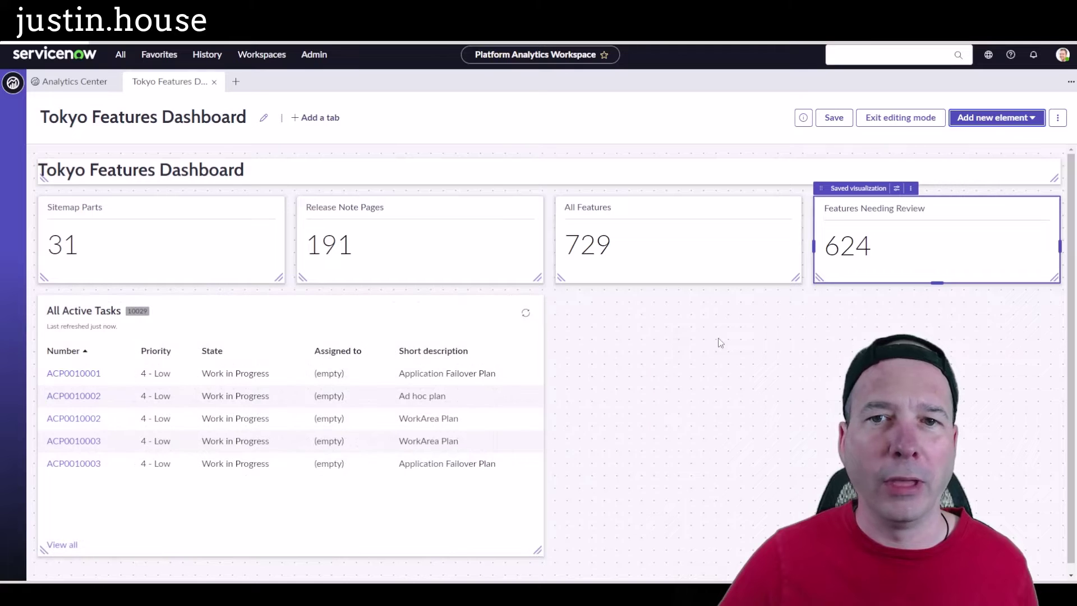
- Add a second List - Simple element and enlarge it to span the width beneath All Features and Features Needing Review
{"action": "left_click", "coordinate": [999, 117]}
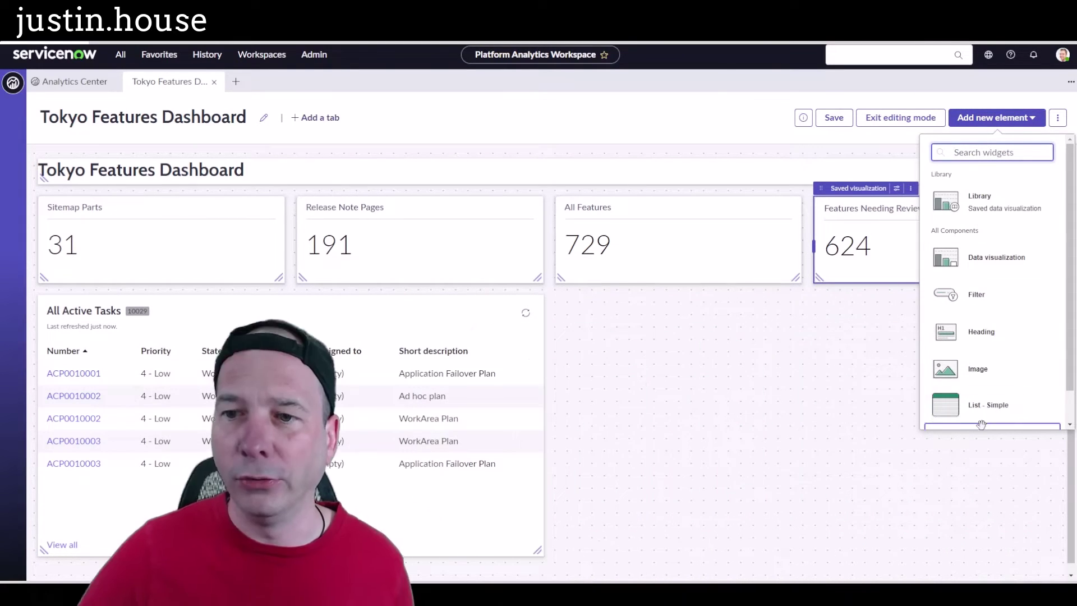
{"action": "left_click", "coordinate": [1004, 401]}
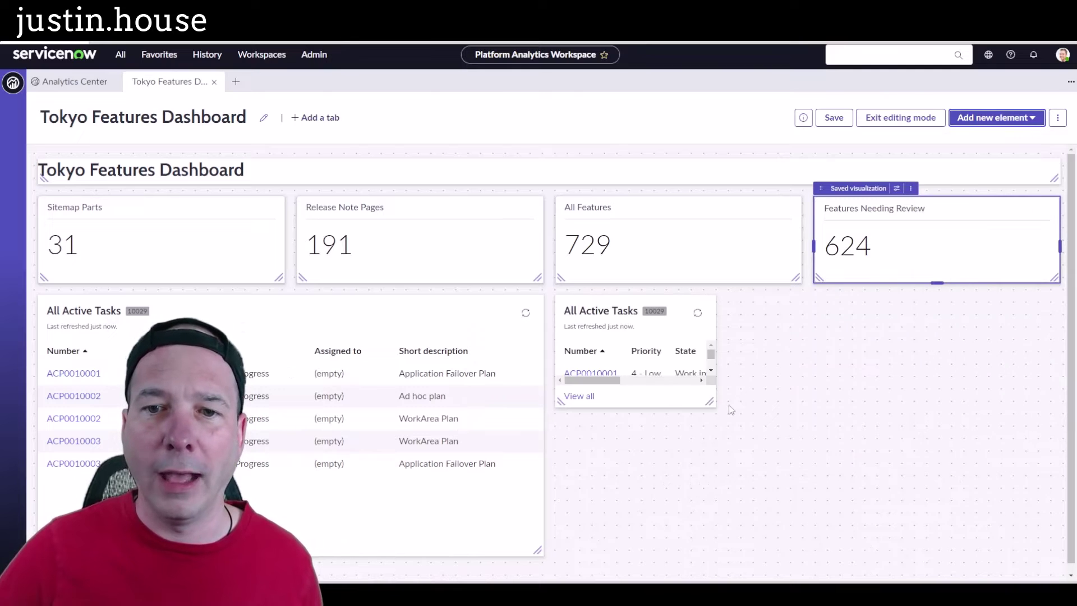
{"action": "left_click_drag", "start_coordinate": [711, 403], "coordinate": [1055, 553]}
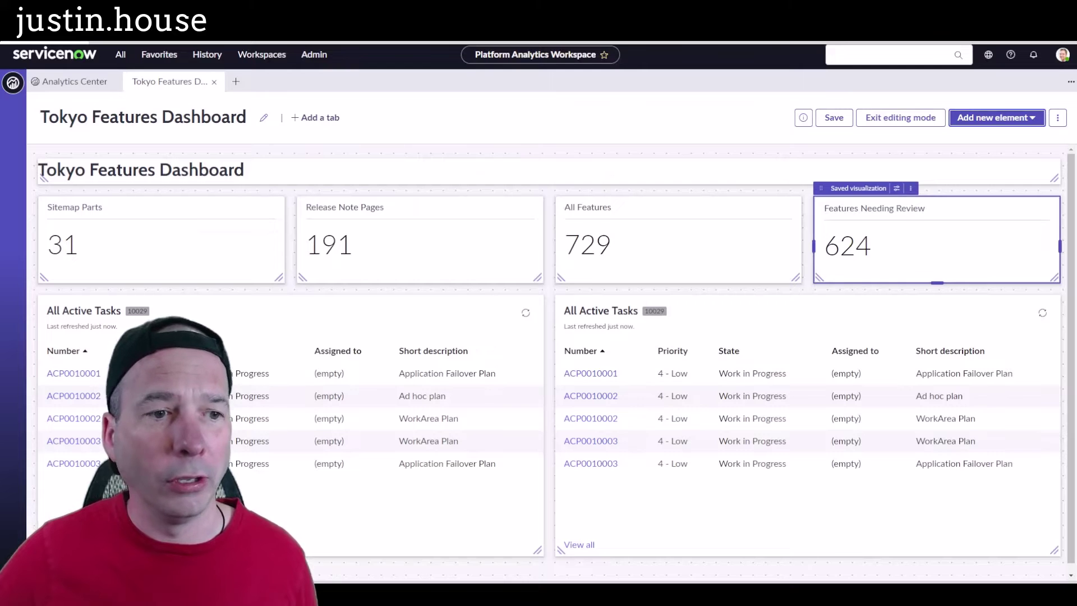
- Open the configuration of the list beneath Sitemap Parts and set its table to Tokyo Feature
{"action": "left_click", "coordinate": [129, 300]}
{"action": "left_click", "coordinate": [101, 288]}
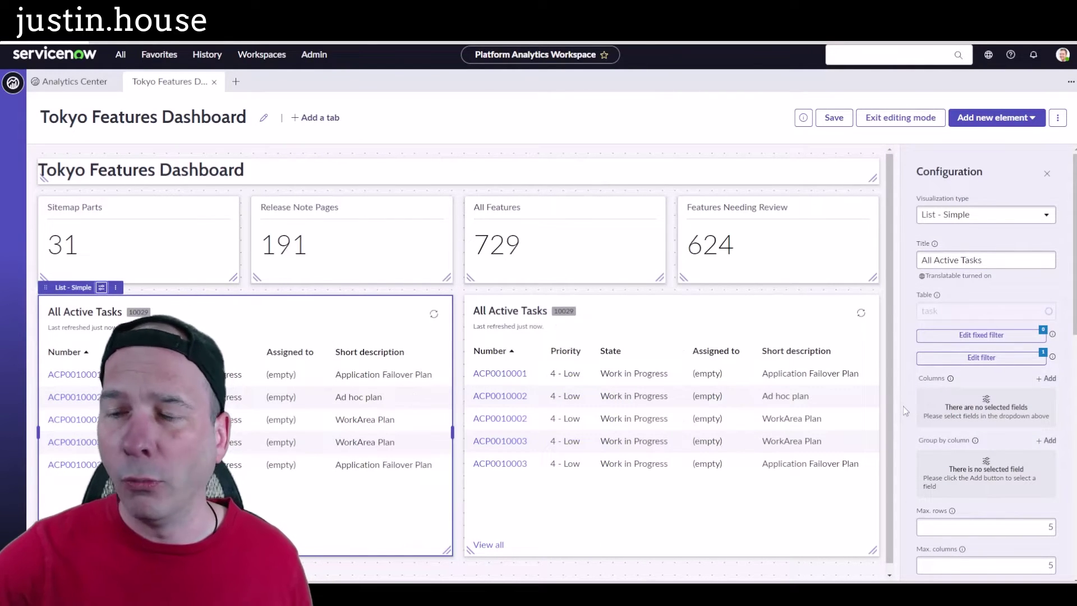
{"action": "mouse_move", "coordinate": [880, 268]}
{"action": "left_mouse_down"}
{"action": "mouse_move", "coordinate": [996, 399]}
{"action": "mouse_move", "coordinate": [1068, 413]}
{"action": "left_mouse_up"}
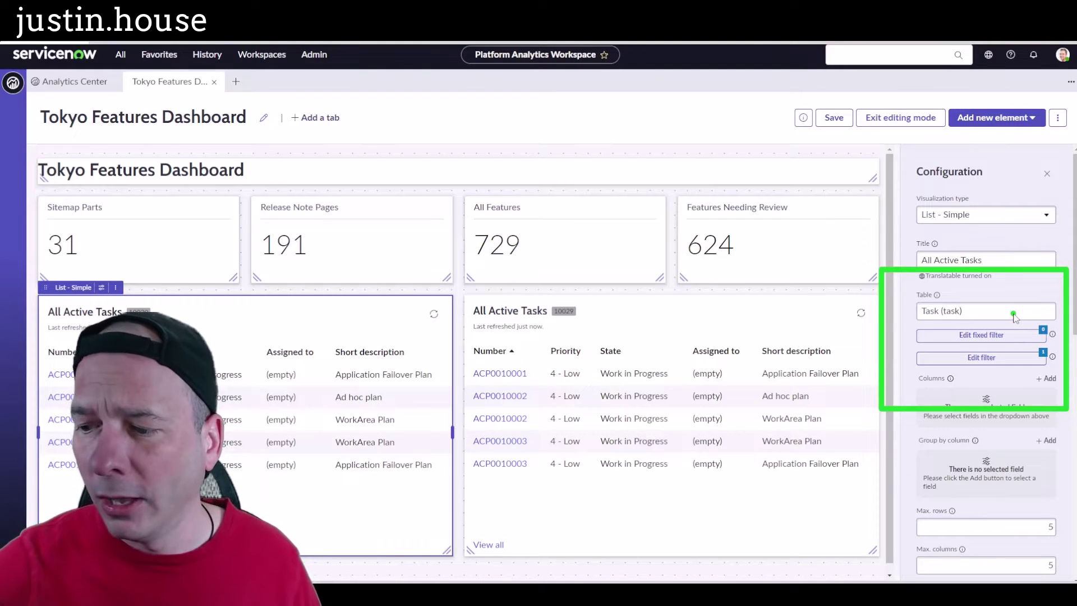
{"action": "left_click_drag", "start_coordinate": [1013, 313], "coordinate": [918, 304]}
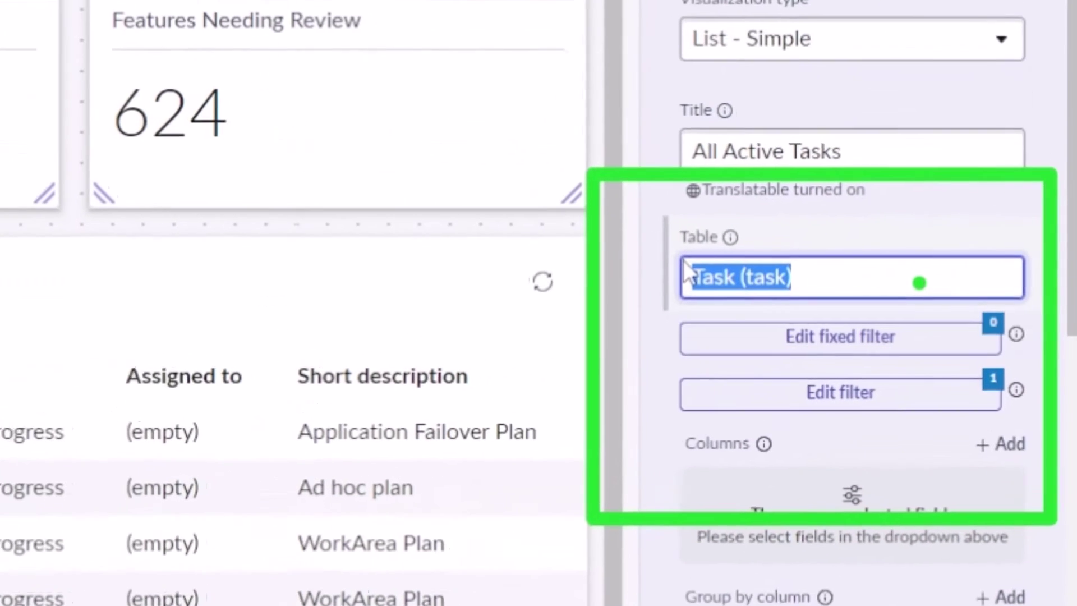
{"action": "type", "text": "tokyo fea"}
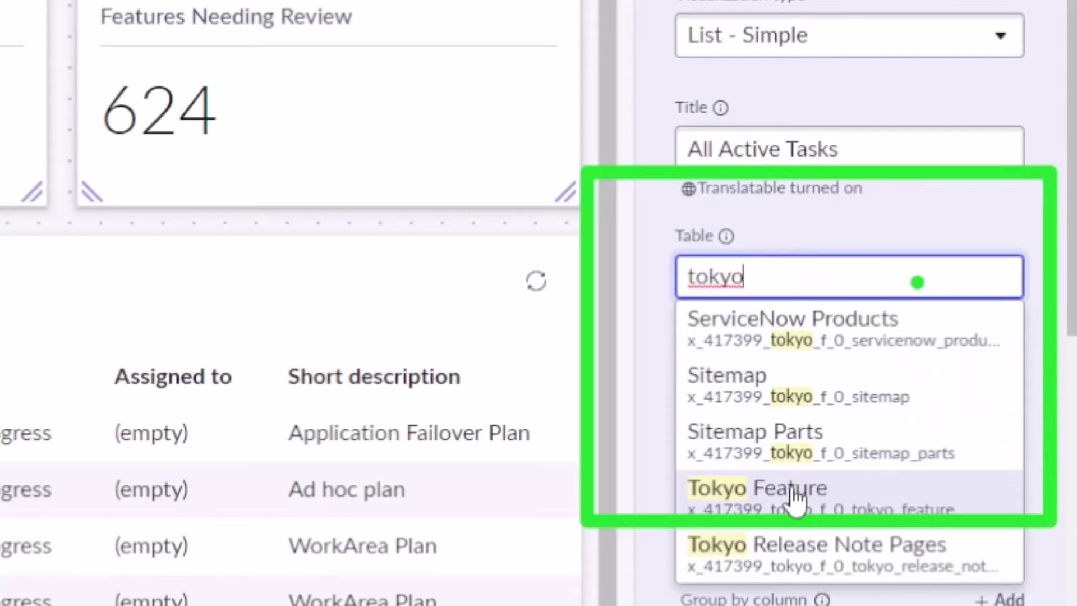
{"action": "left_click", "coordinate": [796, 495]}
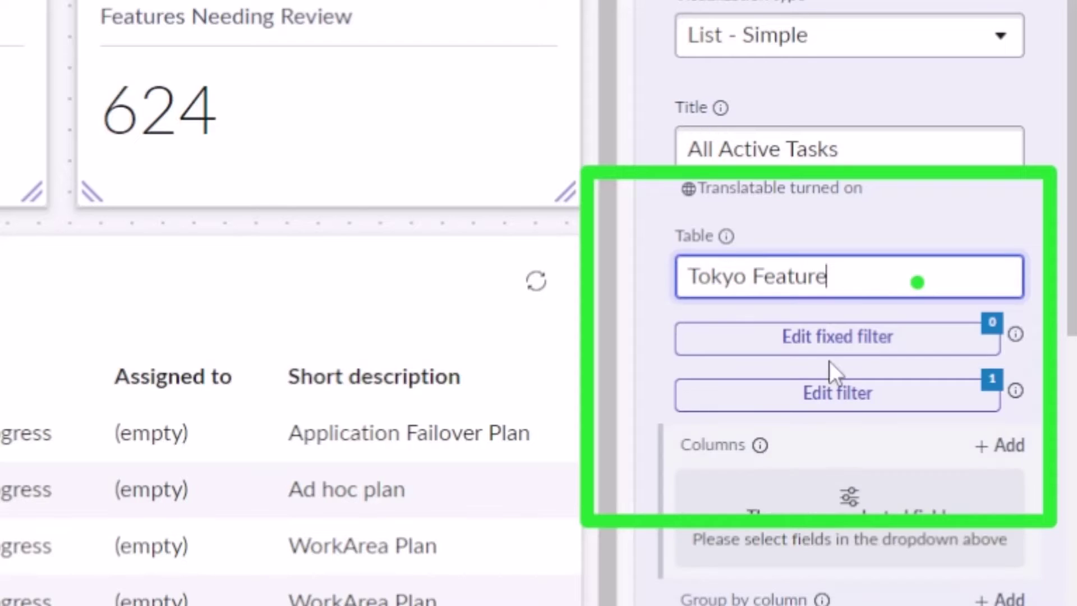
- Give the list beneath Sitemap Parts the fixed filter Video Candidate is True and apply it
{"action": "left_click", "coordinate": [841, 339]}
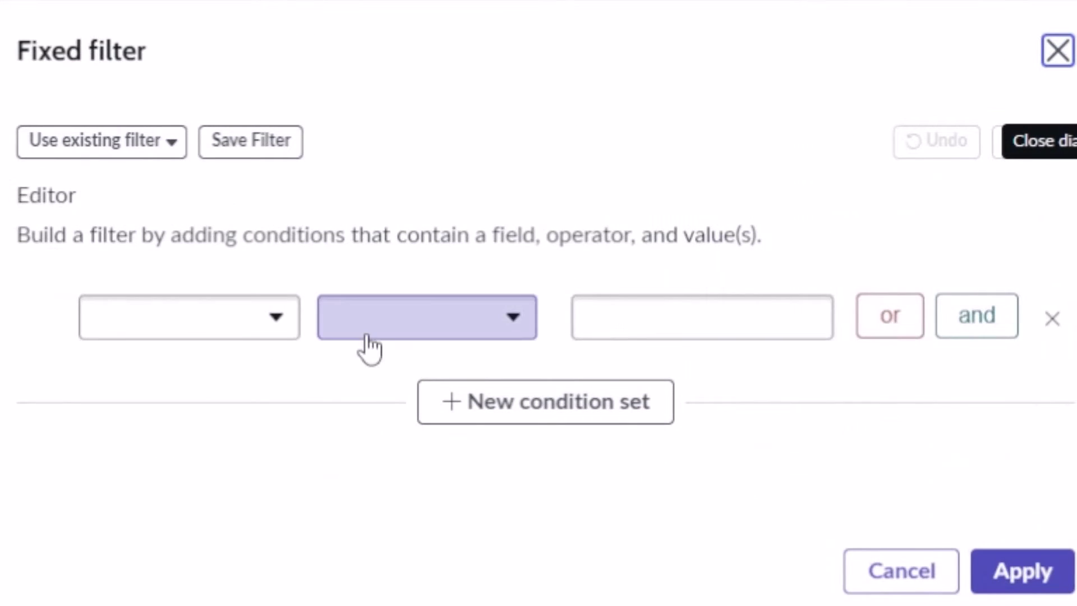
{"action": "left_click", "coordinate": [267, 327]}
{"action": "scroll", "coordinate": [305, 586], "scroll_direction": "down", "scroll_amount": 10}
{"action": "left_click", "coordinate": [225, 597]}
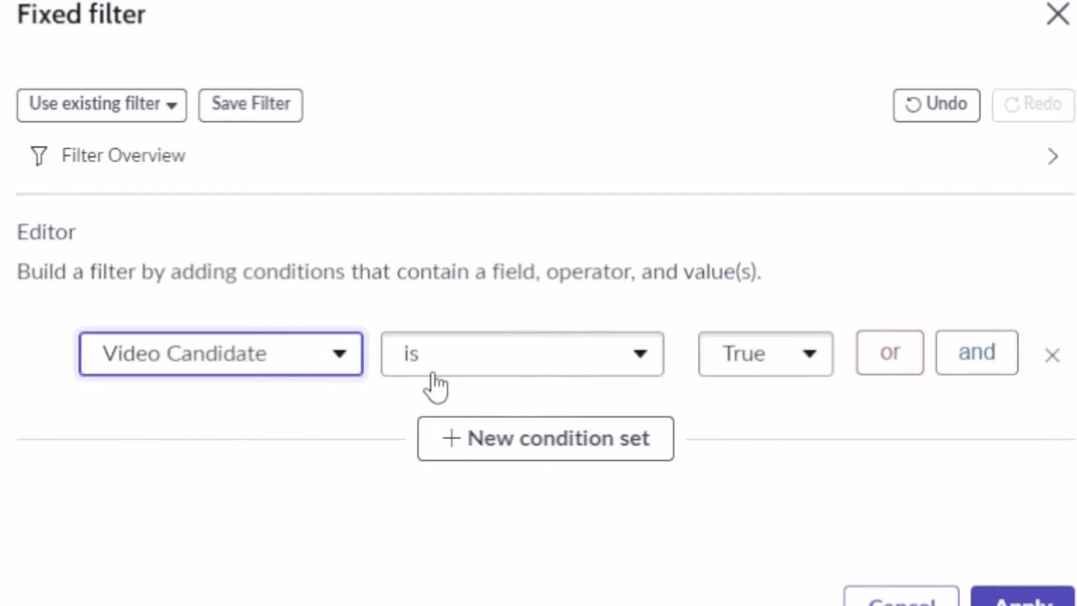
{"action": "left_click", "coordinate": [1023, 597]}
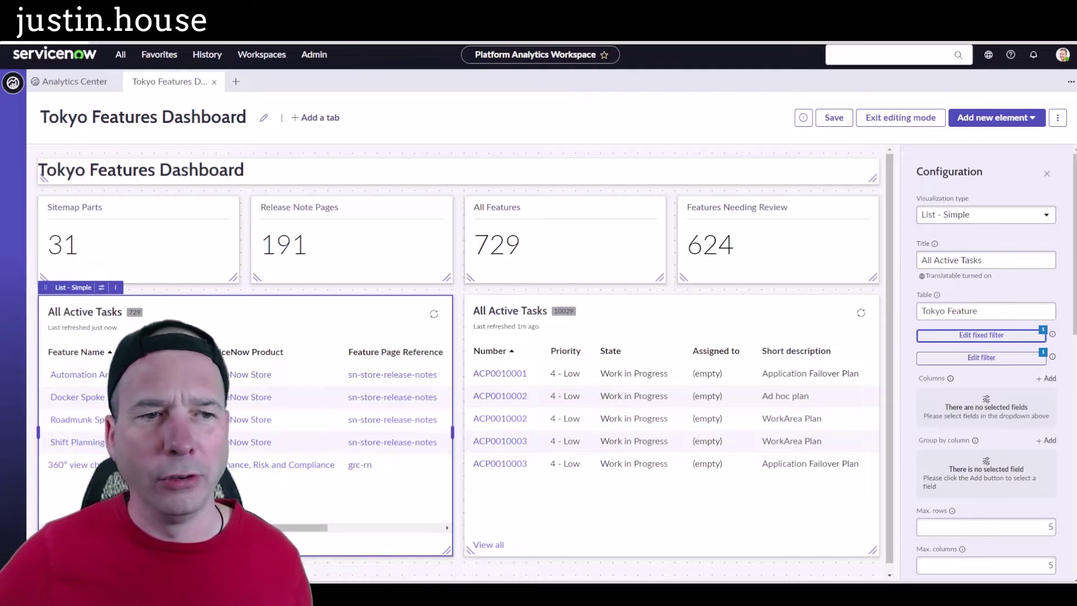
- Replace the active condition in the same list's regular filter with Video Candidate is True and apply it
{"action": "left_click", "coordinate": [1013, 358]}
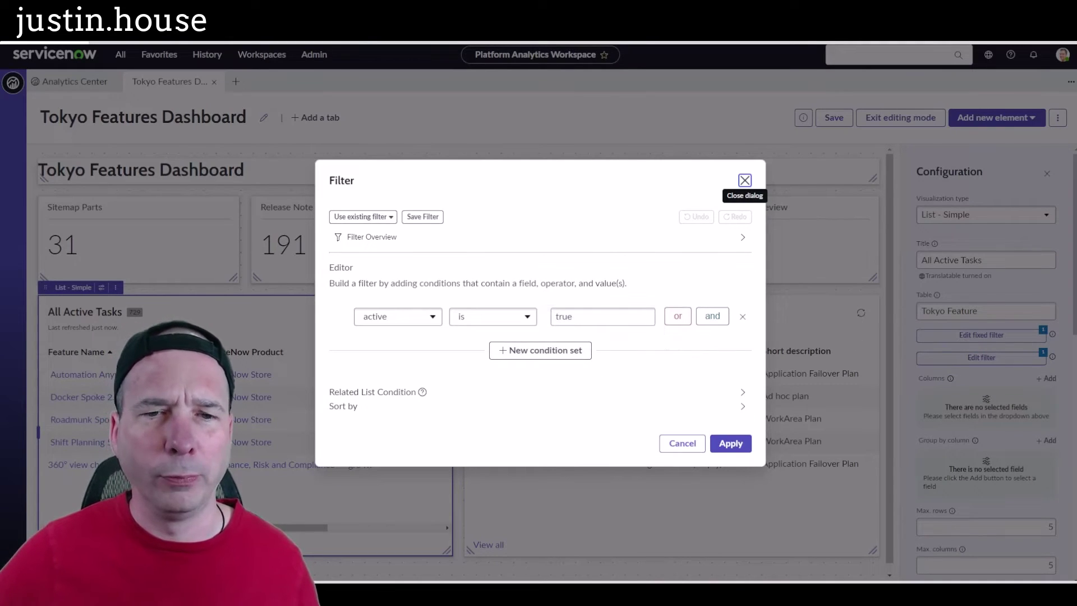
{"action": "left_click", "coordinate": [432, 316]}
{"action": "scroll", "coordinate": [409, 431], "scroll_direction": "down", "scroll_amount": 3}
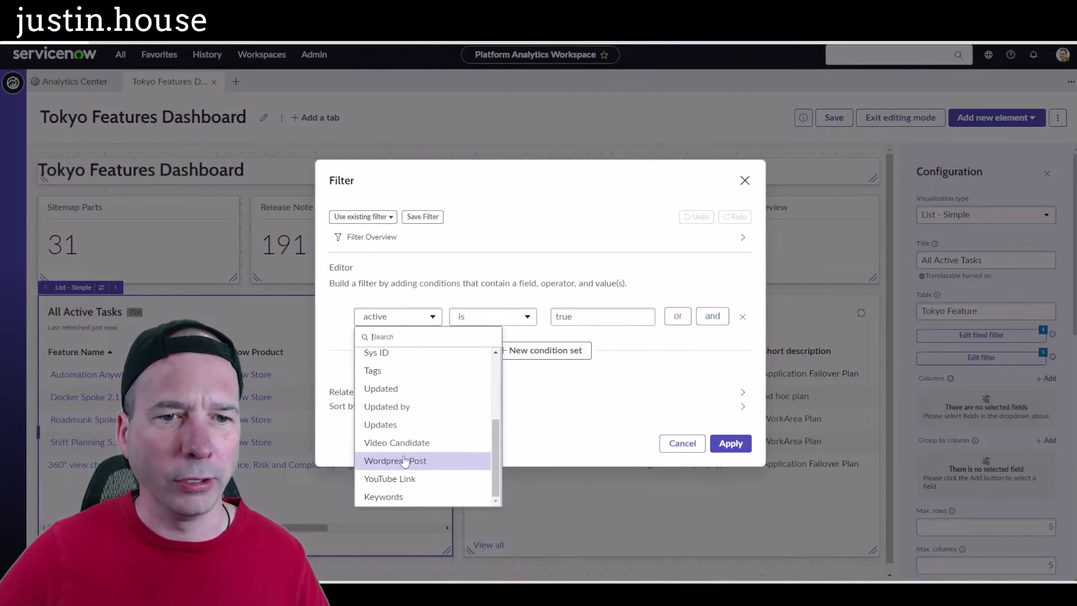
{"action": "left_click", "coordinate": [421, 440]}
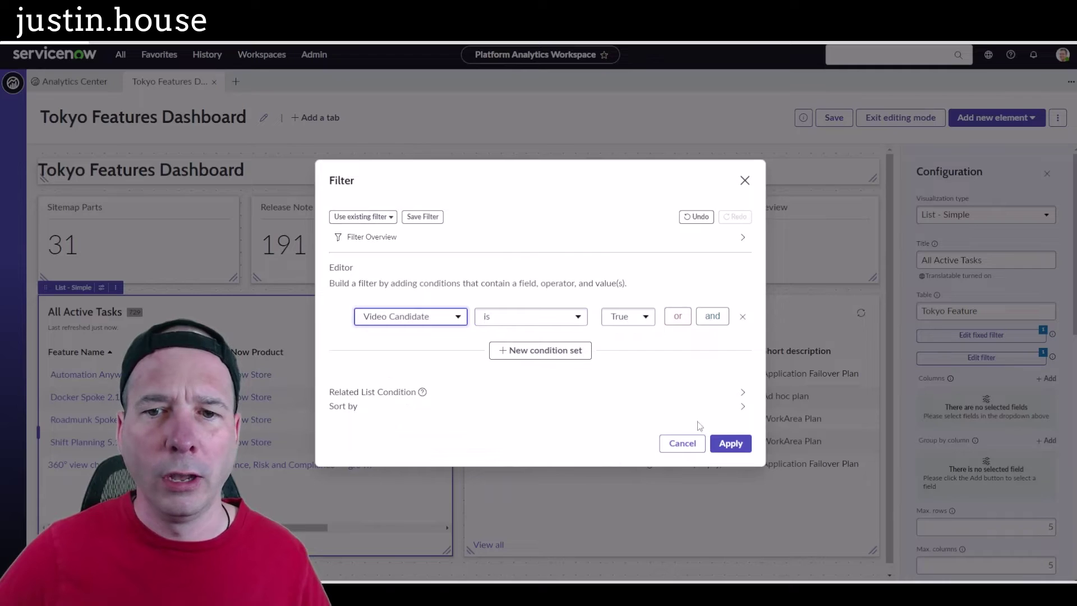
{"action": "left_click", "coordinate": [730, 443]}
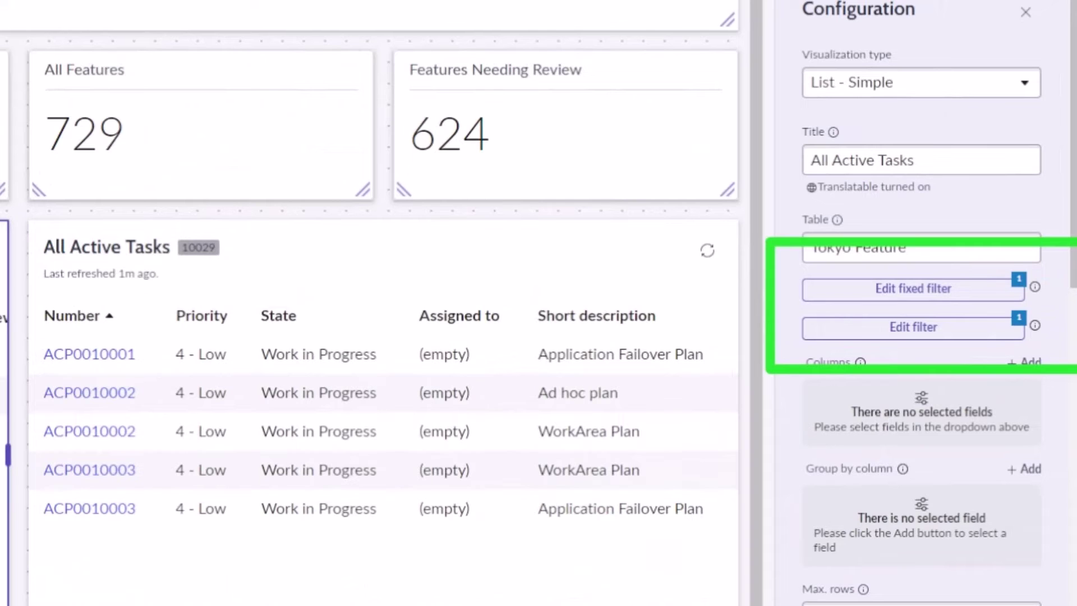
- Select the list beneath All Features and Features Needing Review and set its table to Tokyo Feature
{"action": "left_click", "coordinate": [383, 248]}
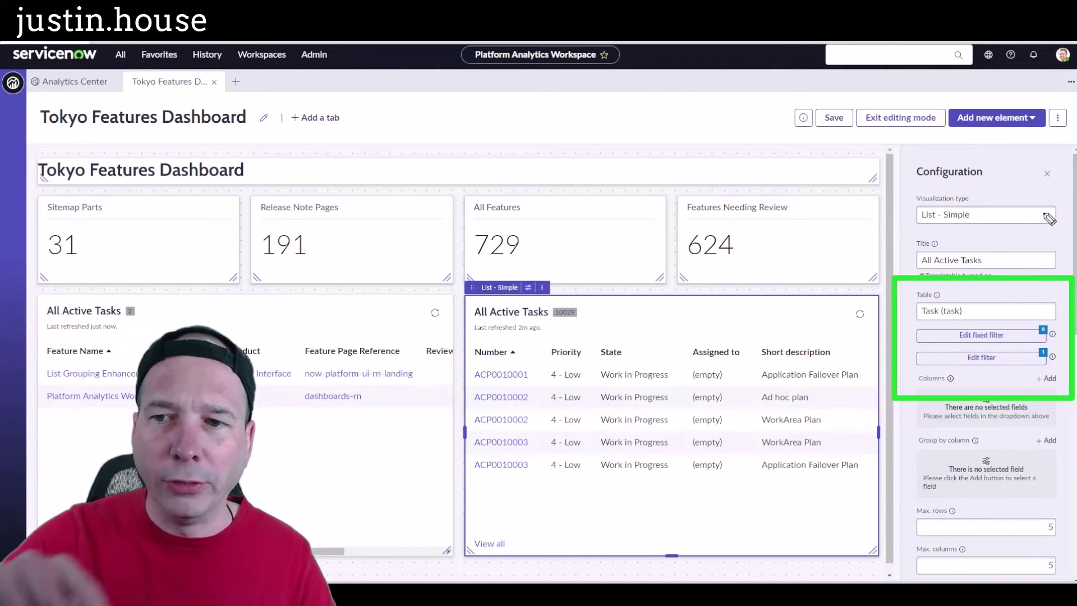
{"action": "left_click_drag", "start_coordinate": [963, 311], "coordinate": [924, 311]}
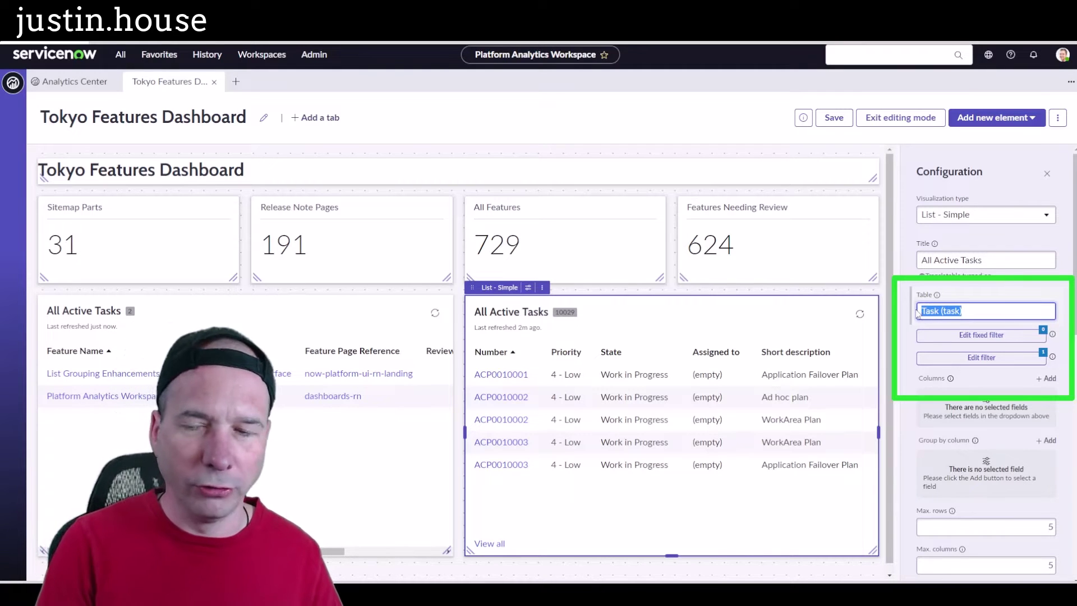
{"action": "type", "text": "tok"}
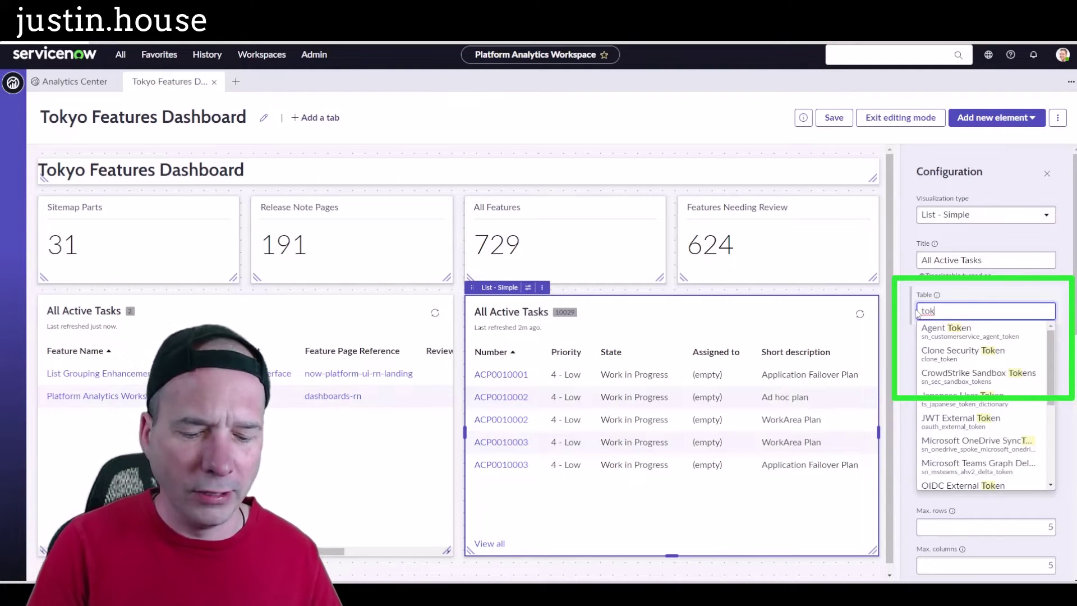
{"action": "type", "text": "yo"}
{"action": "left_click", "coordinate": [996, 377]}
- Give the list beneath All Features the fixed filter YouTube Link is not empty and apply it
{"action": "left_click", "coordinate": [994, 334]}
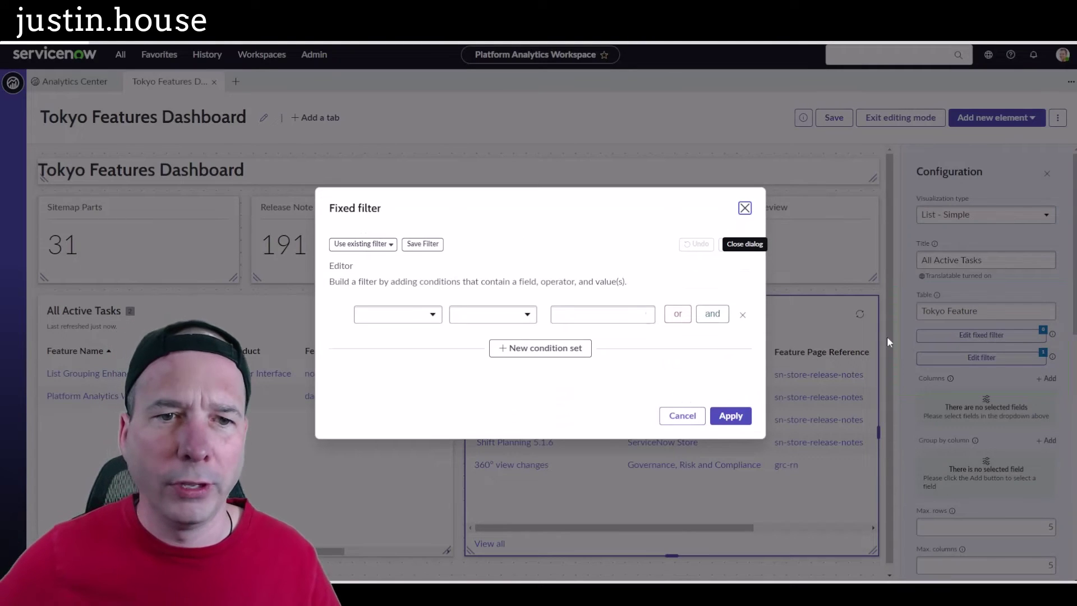
{"action": "left_click", "coordinate": [435, 315]}
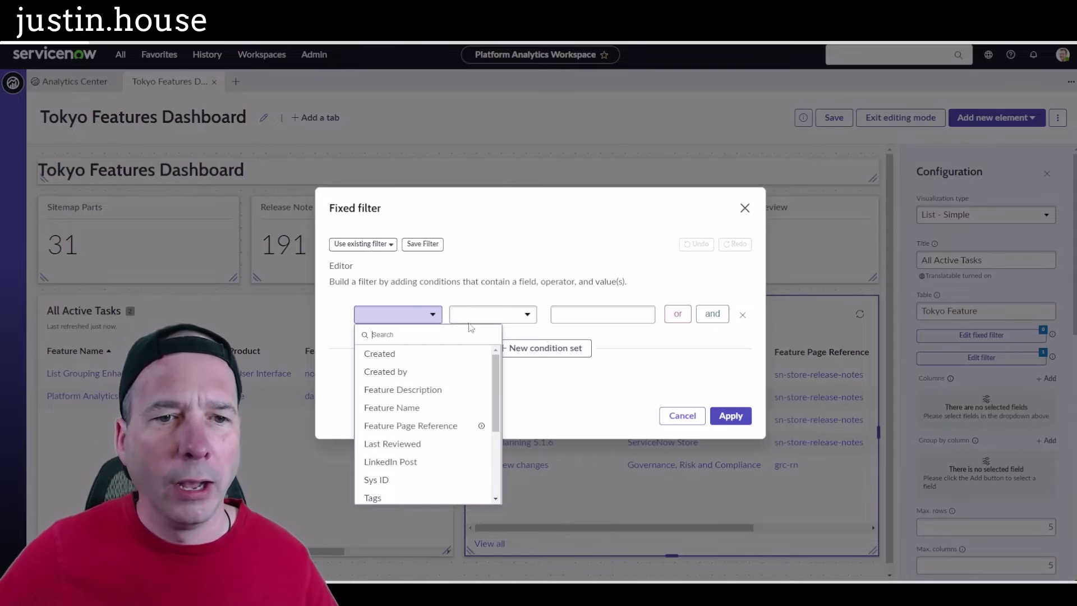
{"action": "scroll", "coordinate": [465, 421], "scroll_direction": "down", "scroll_amount": 3}
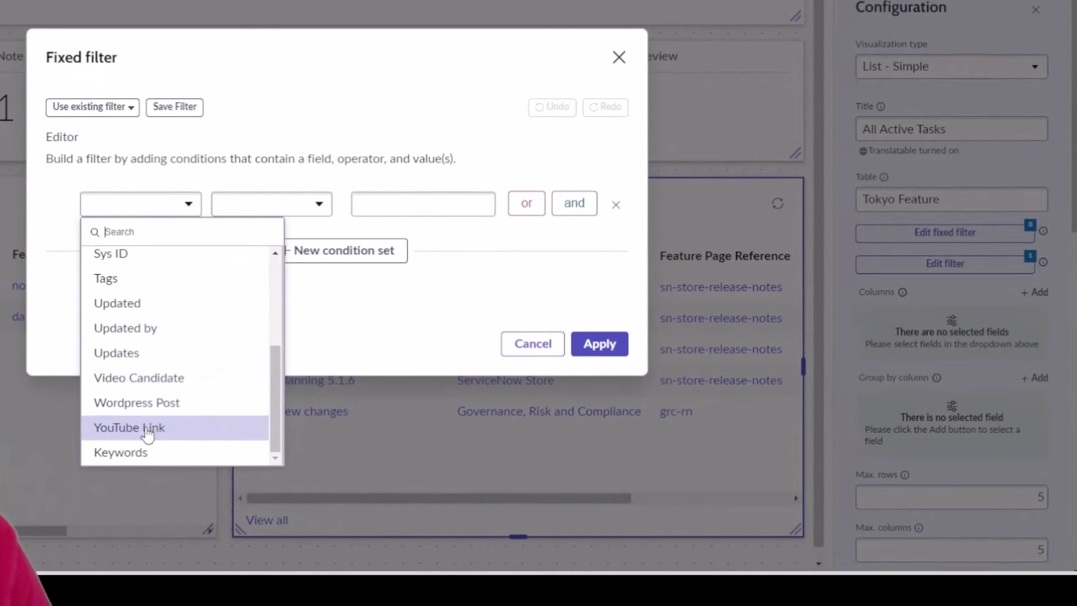
{"action": "left_click", "coordinate": [148, 430]}
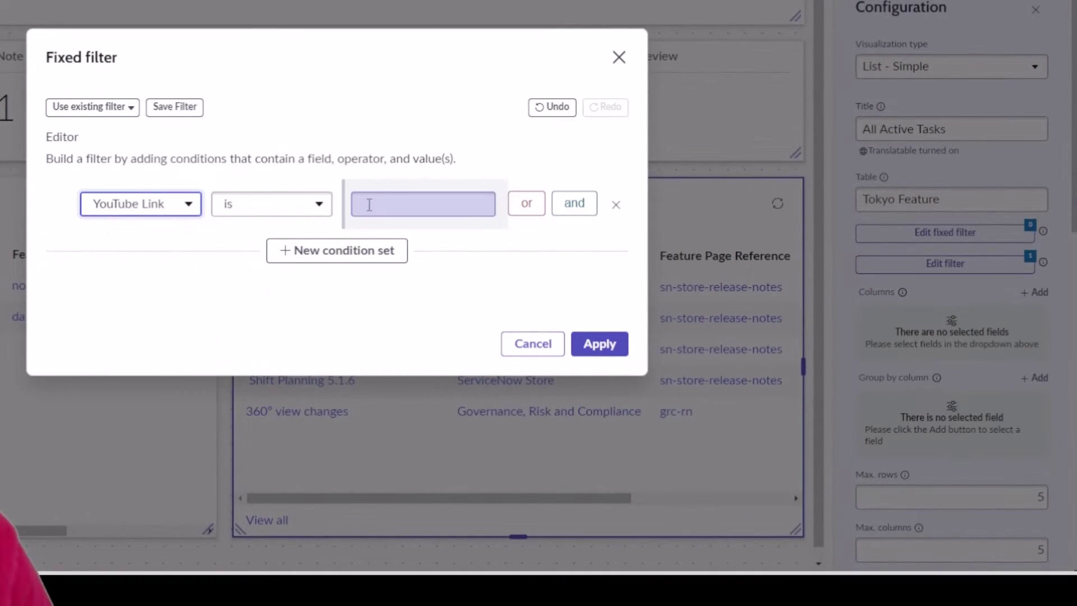
{"action": "left_click", "coordinate": [256, 212]}
{"action": "scroll", "coordinate": [265, 415], "scroll_direction": "down", "scroll_amount": 3}
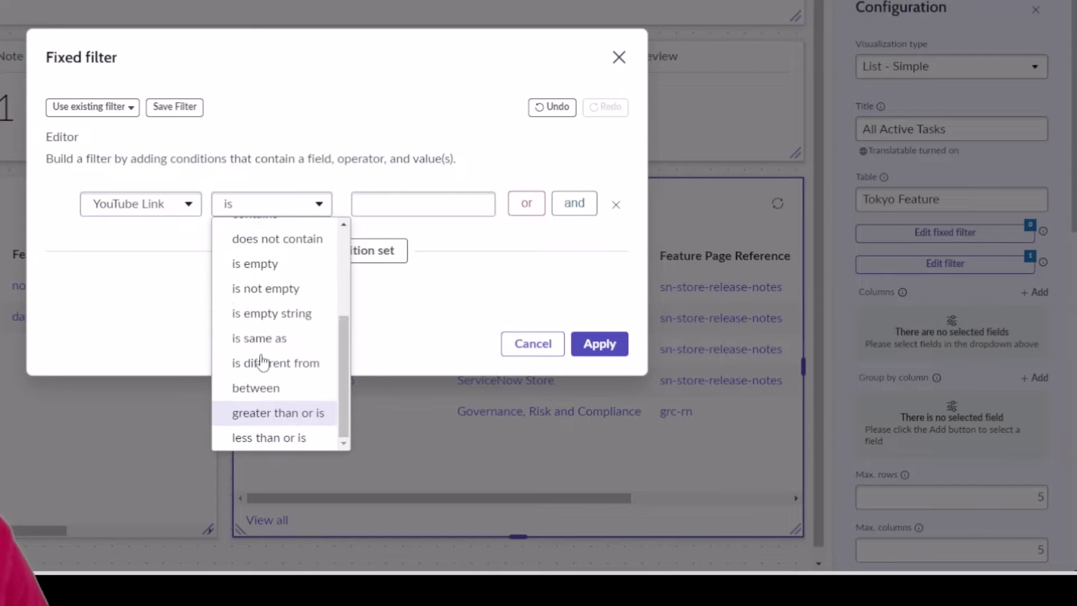
{"action": "left_click", "coordinate": [279, 290]}
{"action": "left_click", "coordinate": [612, 358]}
- Replace the active condition in that list's regular filter with YouTube Link is not empty and apply it
{"action": "left_click", "coordinate": [971, 264]}
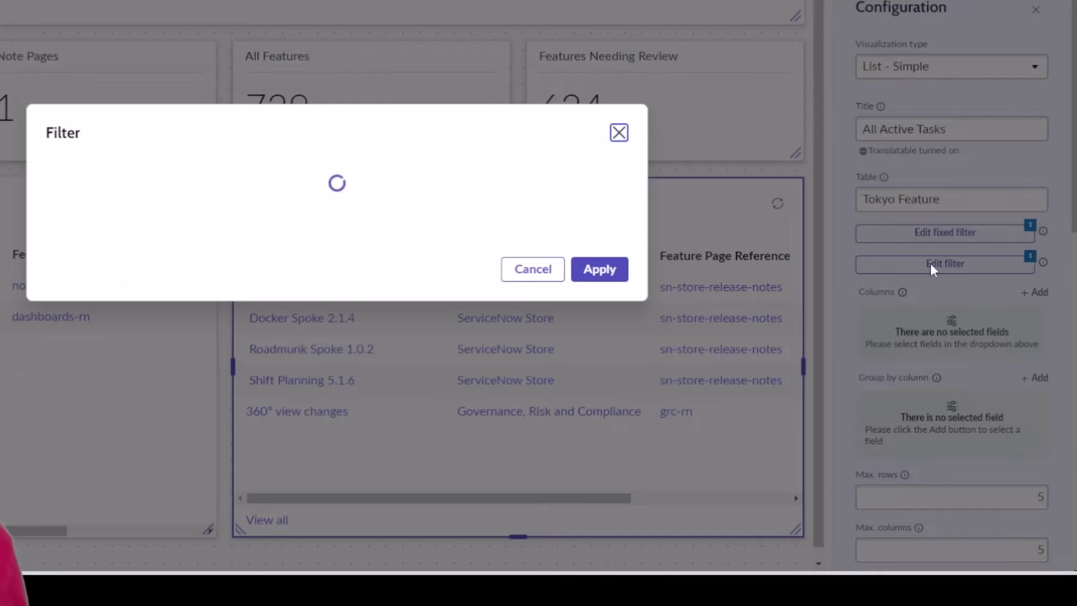
{"action": "left_click", "coordinate": [174, 216]}
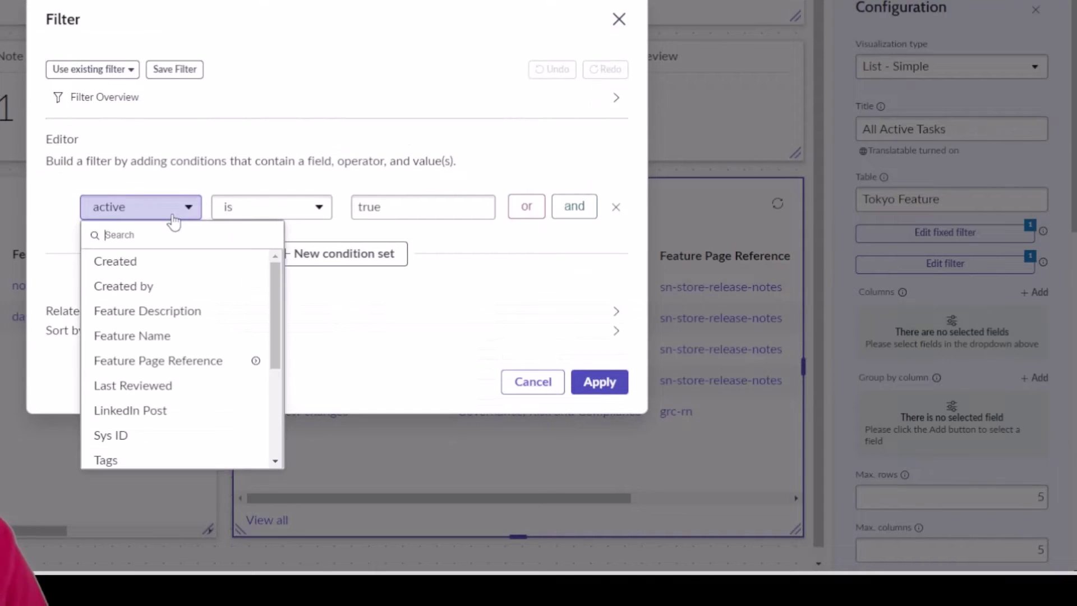
{"action": "type", "text": "you"}
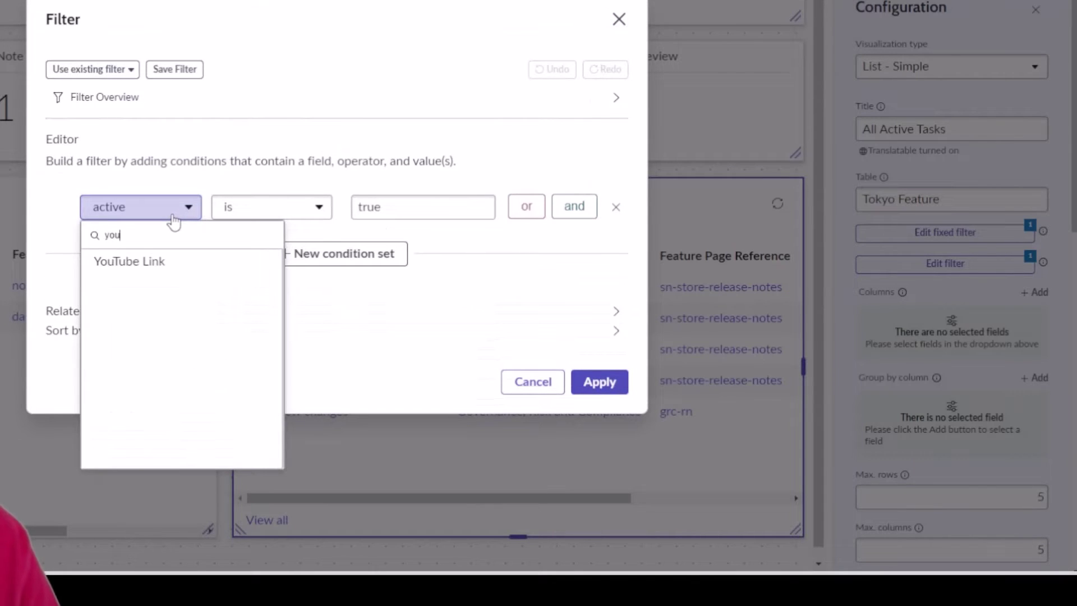
{"action": "left_click", "coordinate": [163, 260]}
{"action": "left_click", "coordinate": [331, 203]}
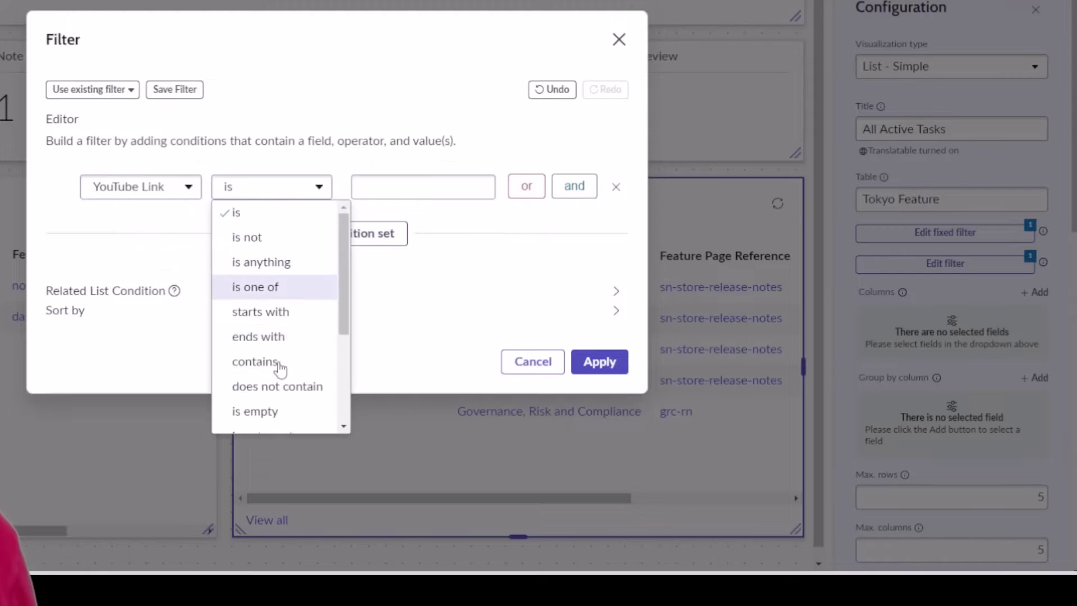
{"action": "scroll", "coordinate": [281, 359], "scroll_direction": "down", "scroll_amount": 3}
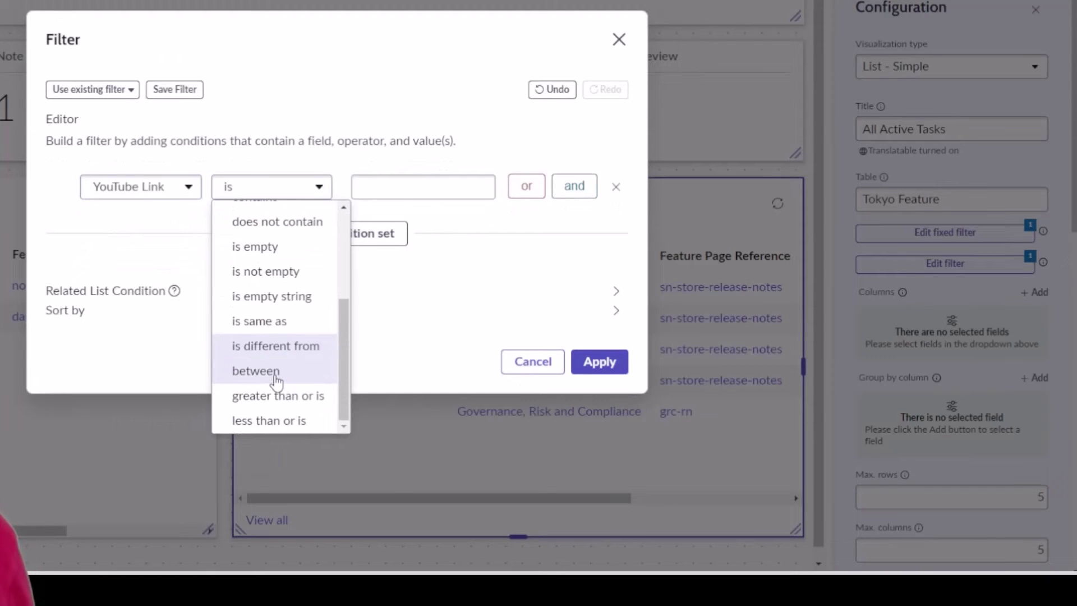
{"action": "left_click", "coordinate": [287, 271]}
{"action": "left_click", "coordinate": [597, 376]}
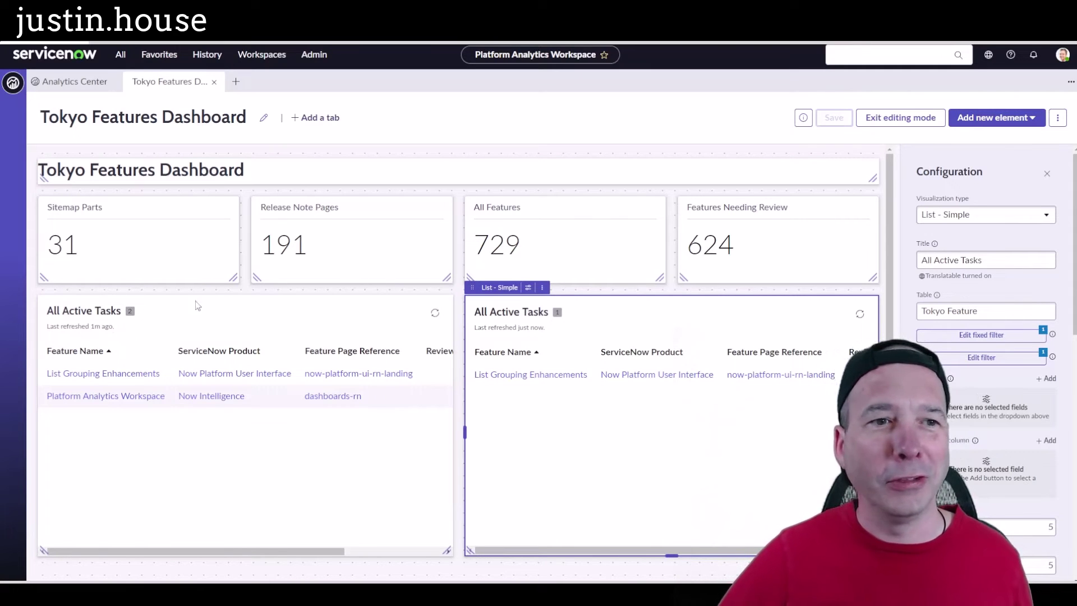
- Retitle the list beneath Sitemap Parts and Release Note Pages as Video Candidates
{"action": "left_click", "coordinate": [145, 318]}
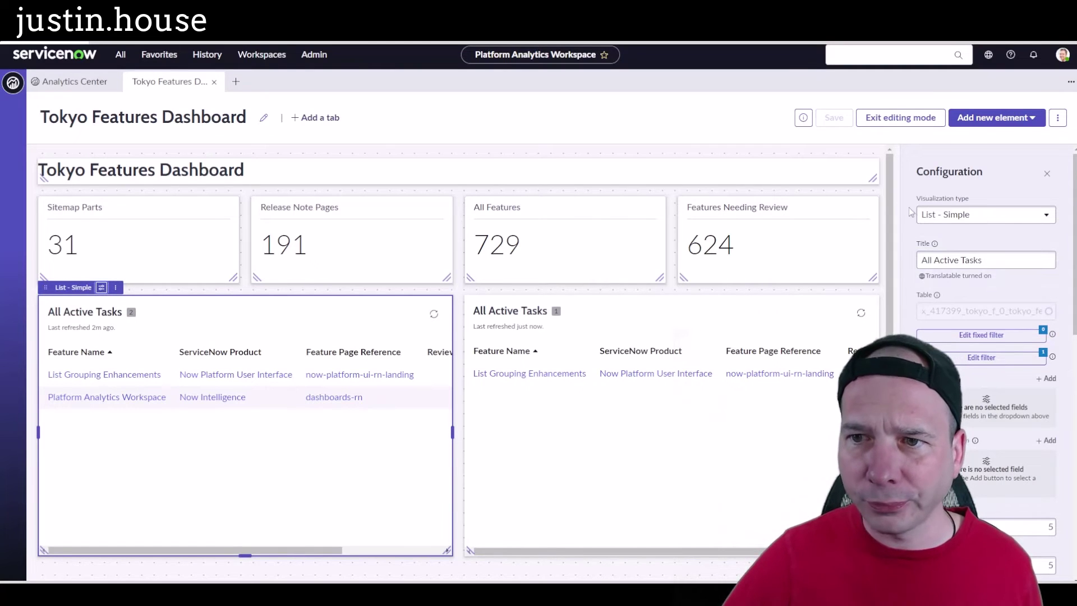
{"action": "triple_click", "coordinate": [954, 260]}
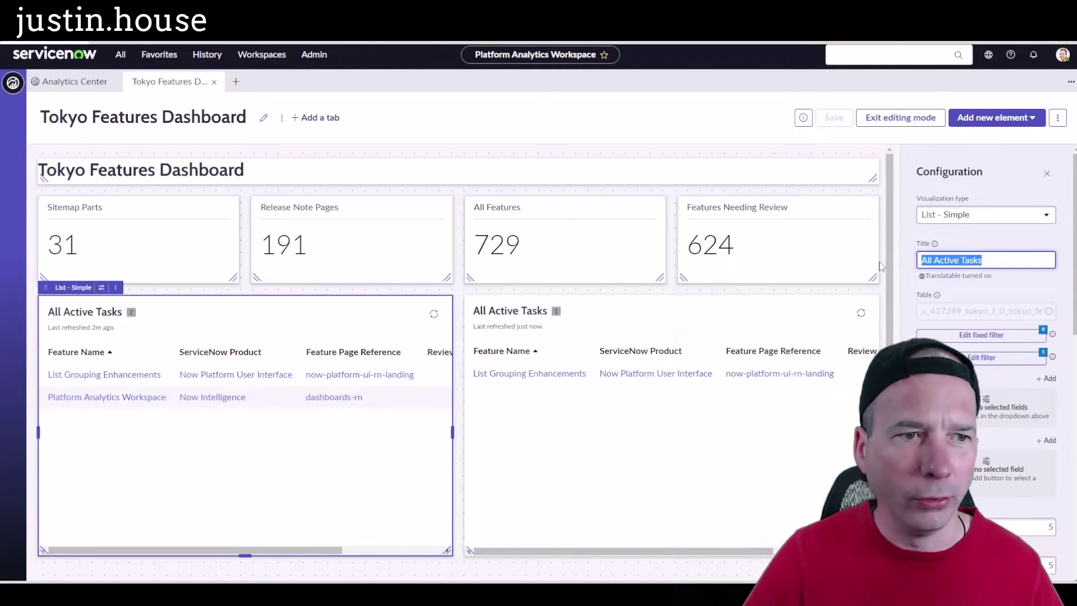
{"action": "type", "text": "Video Ca"}
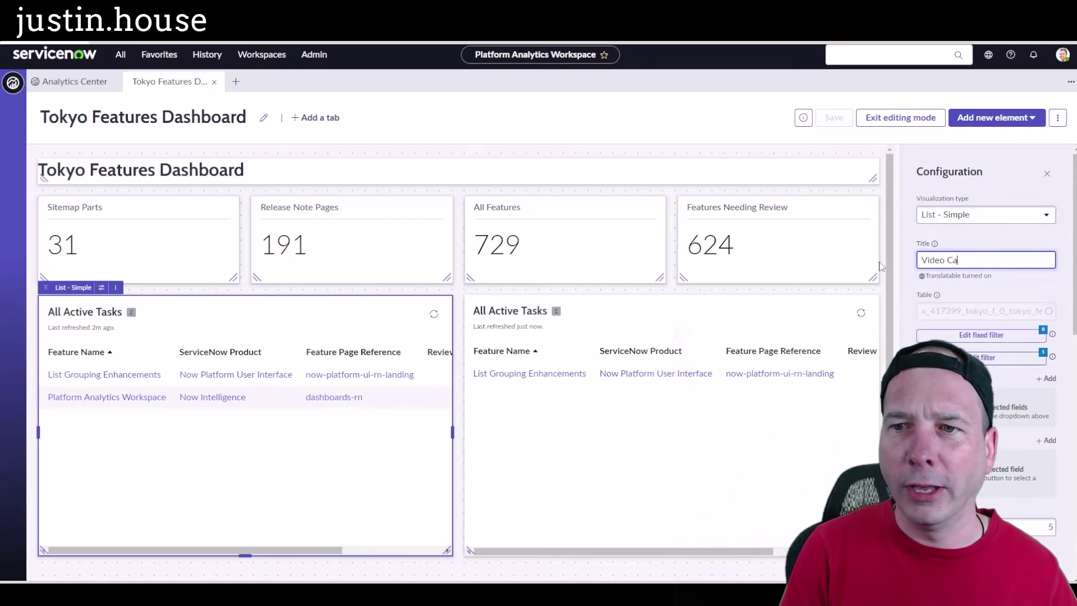
{"action": "type", "text": "ndidates"}
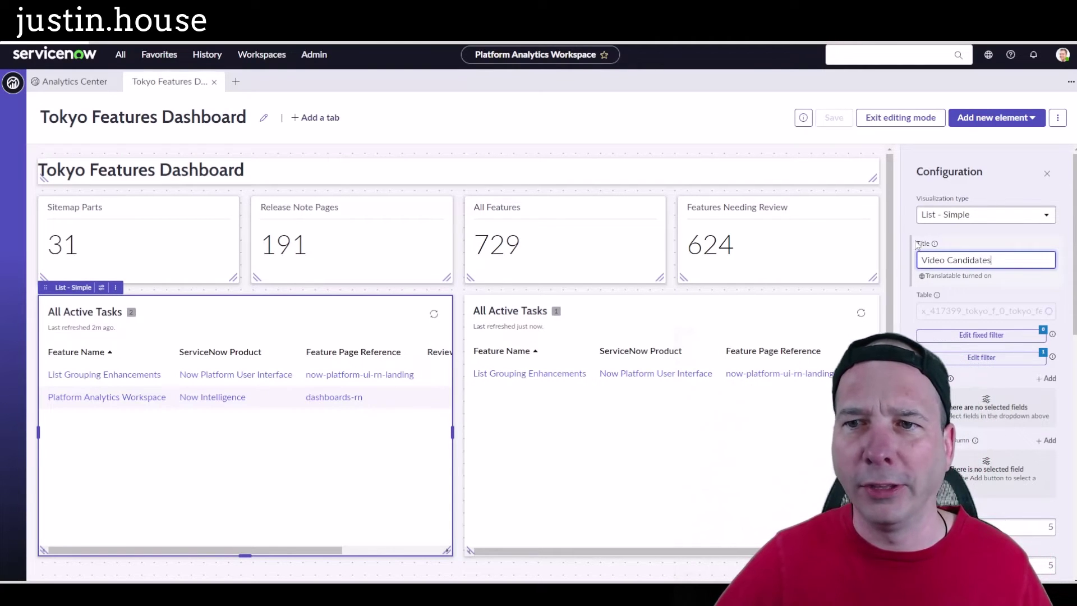
{"action": "key", "text": "Tab"}
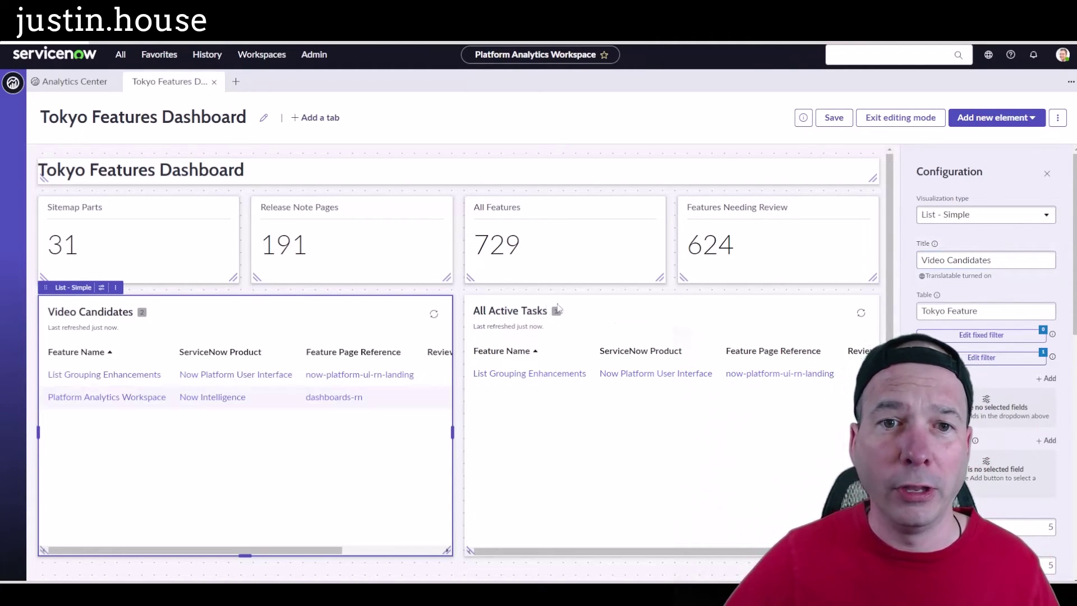
- Retitle the list beneath All Features and Features Needing Review as Published Videos
{"action": "left_click", "coordinate": [570, 304]}
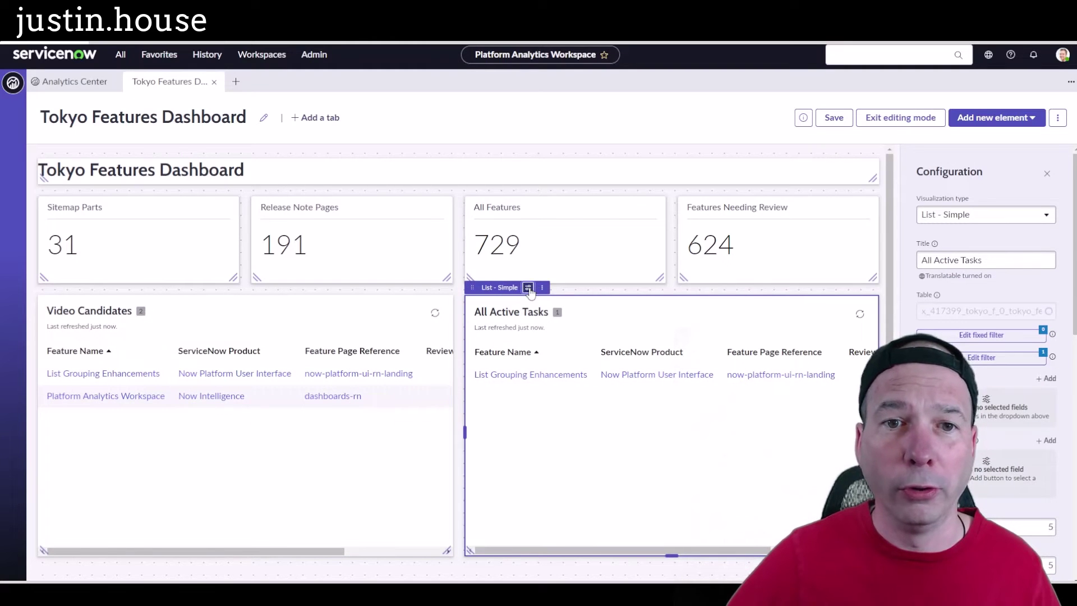
{"action": "triple_click", "coordinate": [992, 262]}
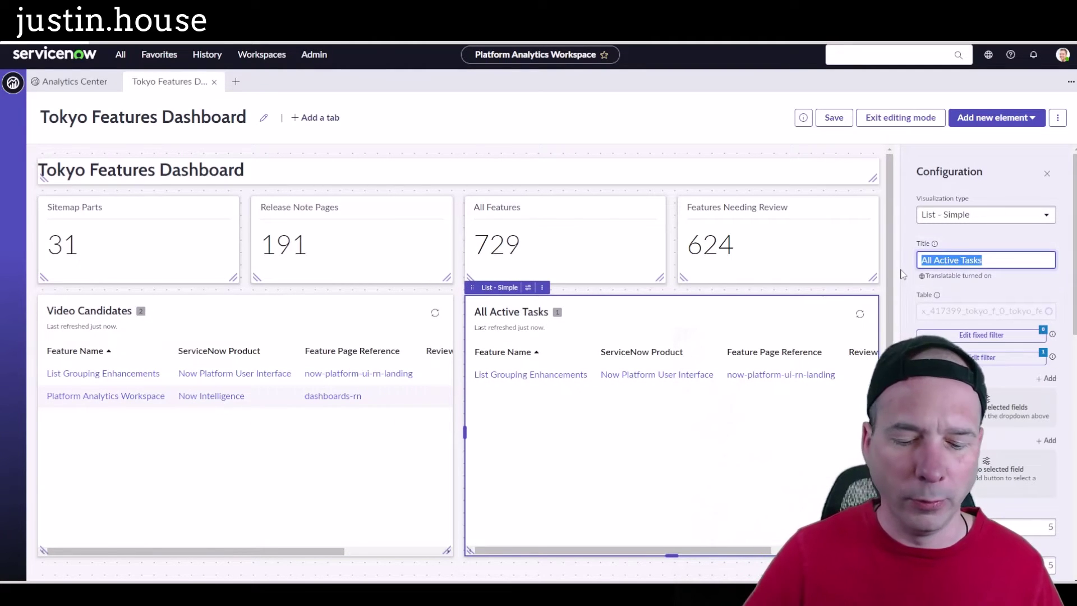
{"action": "type", "text": "Published Videos"}
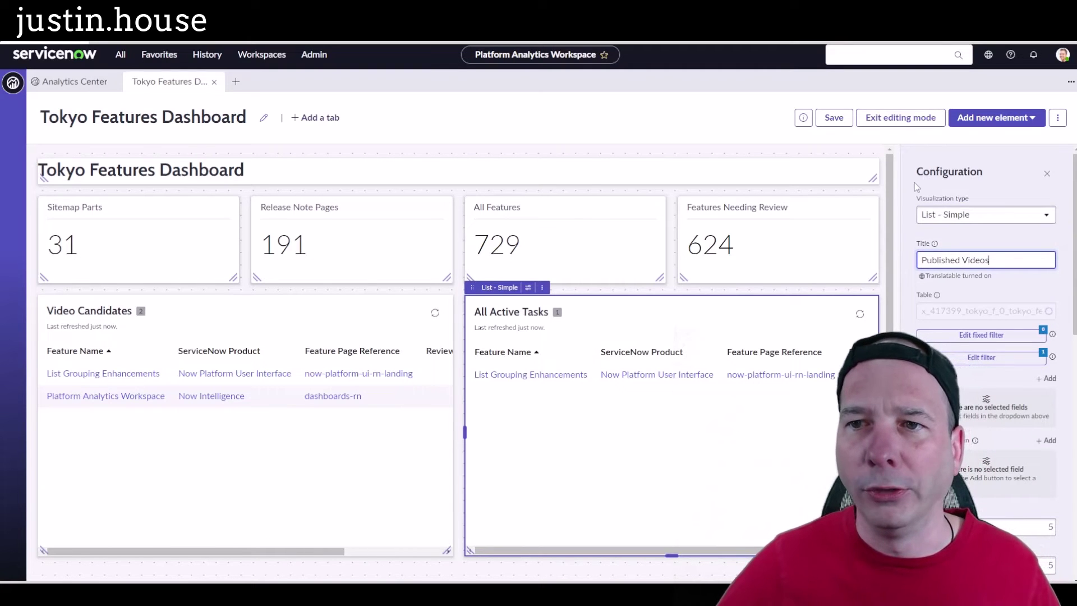
{"action": "left_click", "coordinate": [915, 183]}
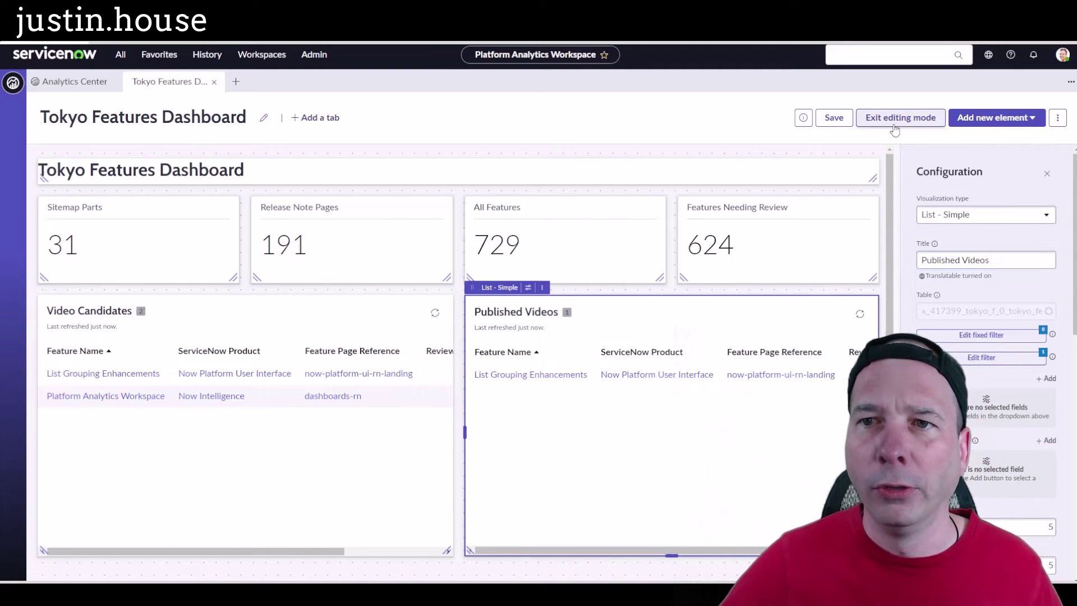
- Save the dashboard and leave editing mode to view it
{"action": "left_click", "coordinate": [834, 119]}
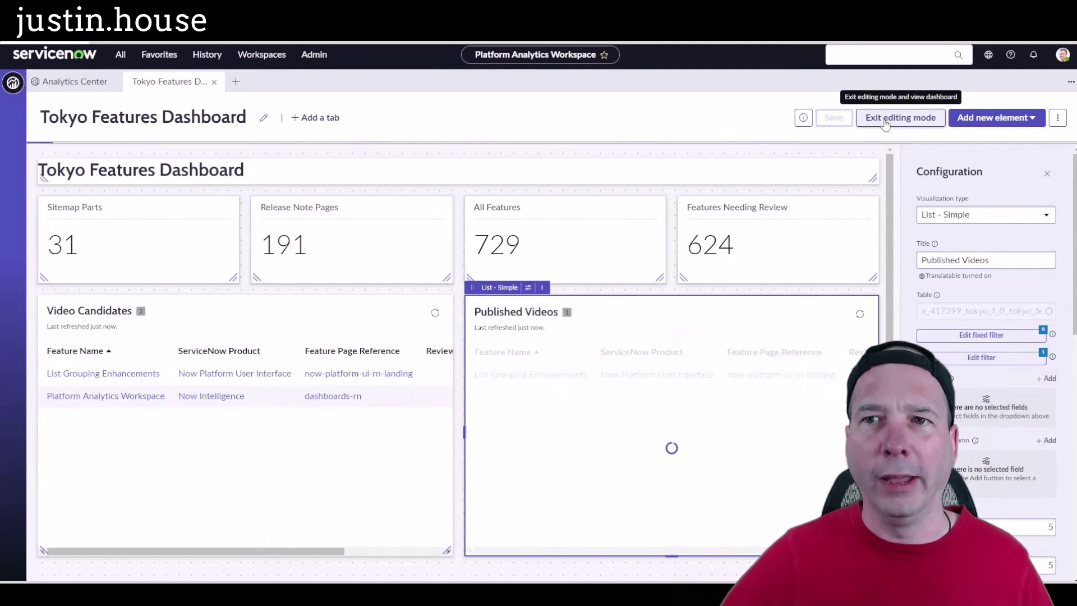
{"action": "left_click", "coordinate": [885, 119]}
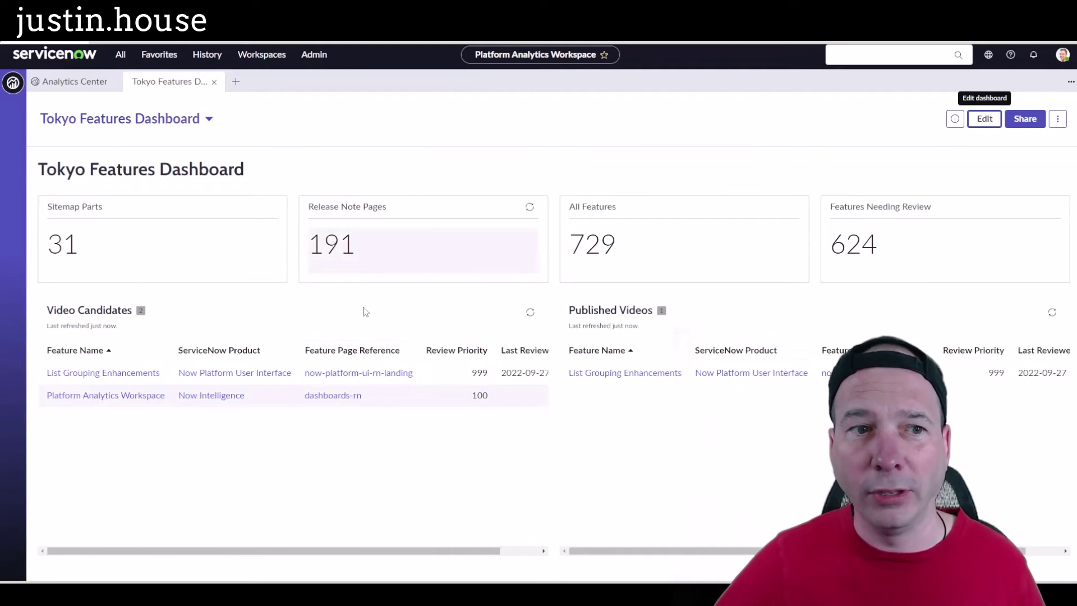
- Open the Platform Analytics Workspace record from the Video Candidates list and examine its YouTube Link and Wordpress Post fields
{"action": "left_click", "coordinate": [129, 402]}
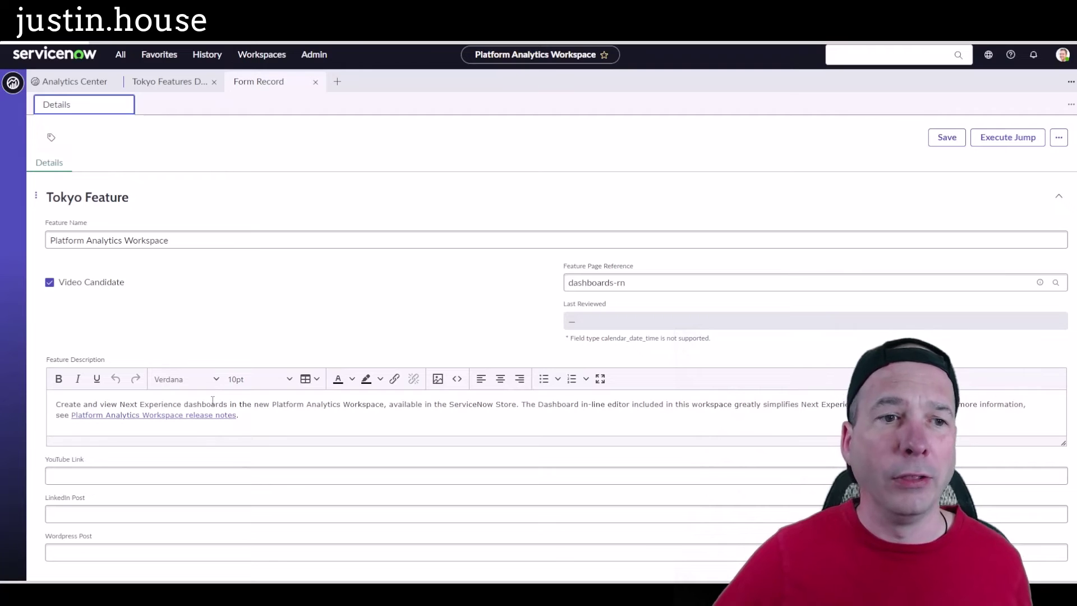
{"action": "left_click", "coordinate": [160, 475]}
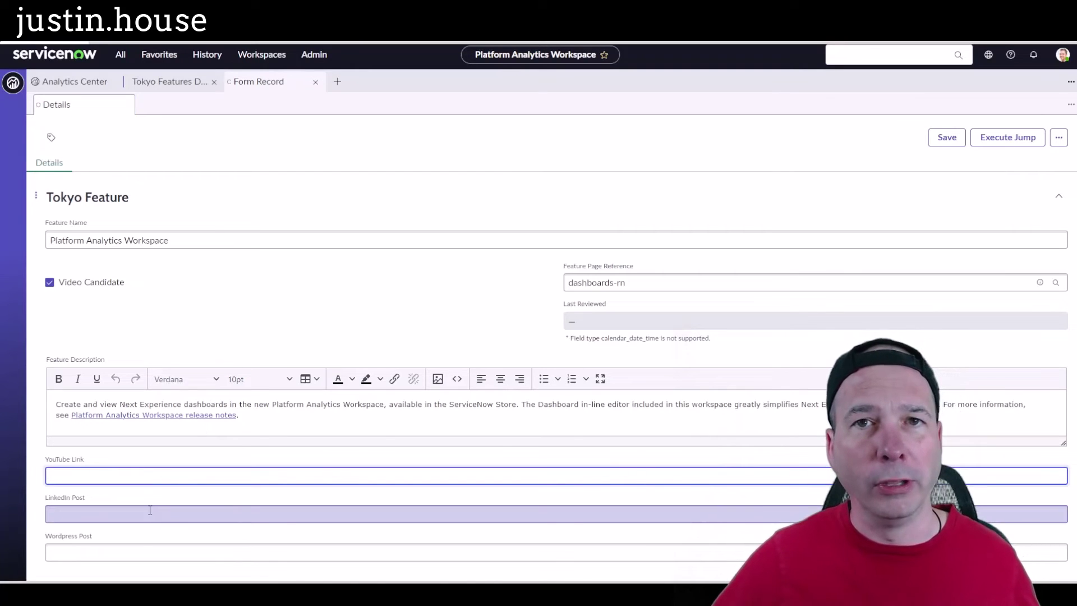
{"action": "left_click", "coordinate": [129, 554]}
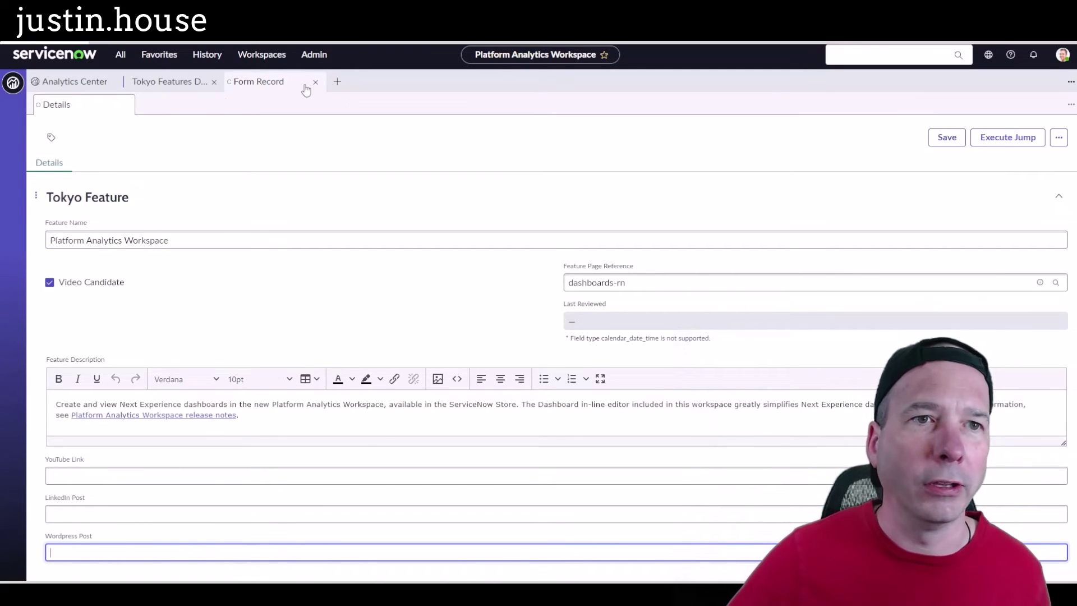
- Return to the Tokyo Features Dashboard, start editing it, and add a second tab named Other Data Visualizations
{"action": "left_click", "coordinate": [168, 89]}
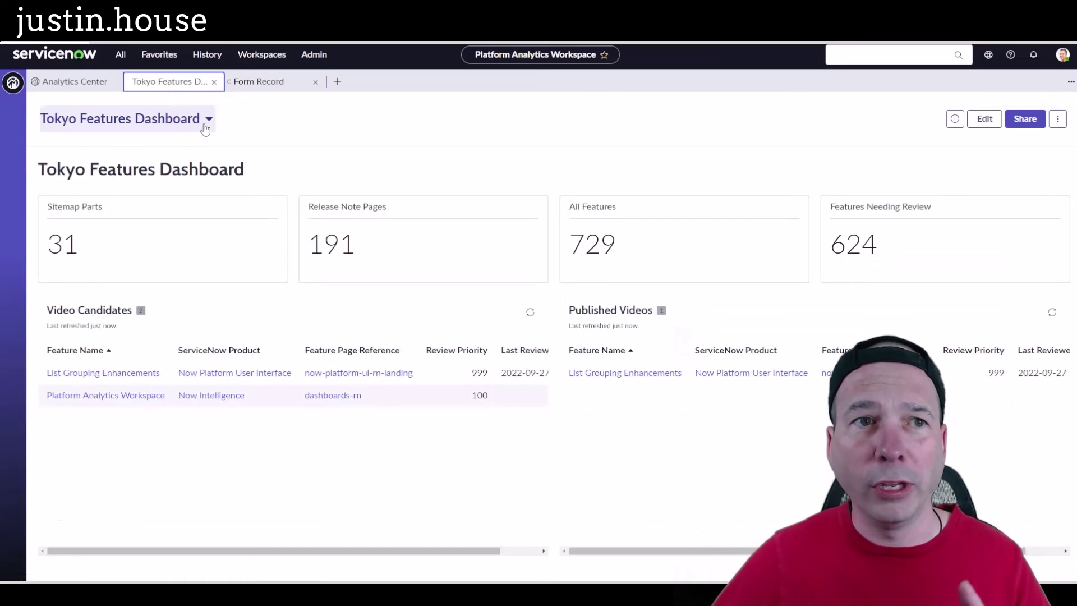
{"action": "left_click", "coordinate": [984, 119]}
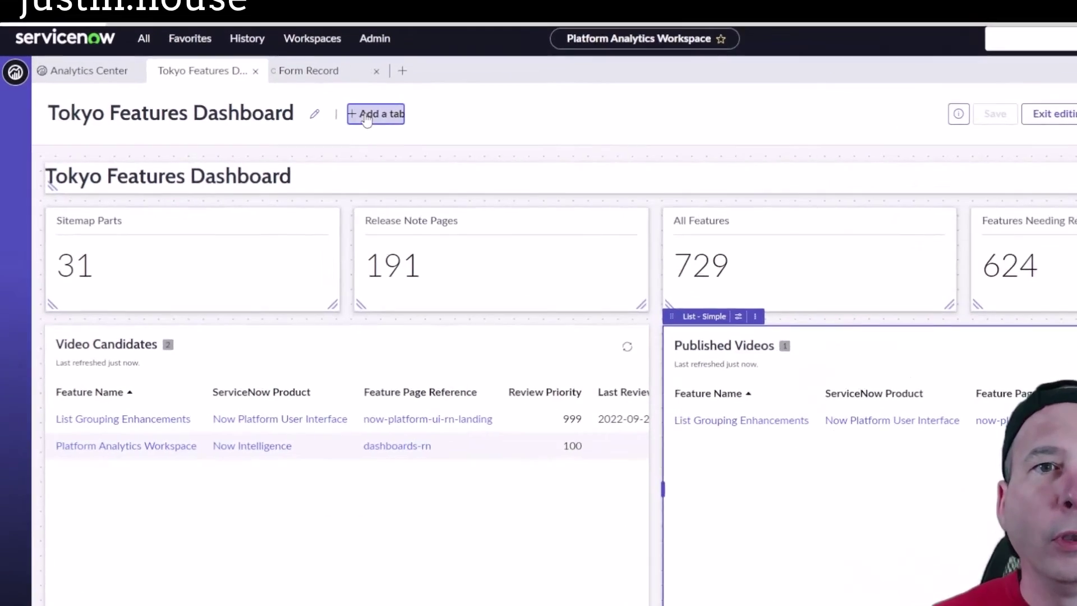
{"action": "left_click", "coordinate": [310, 120]}
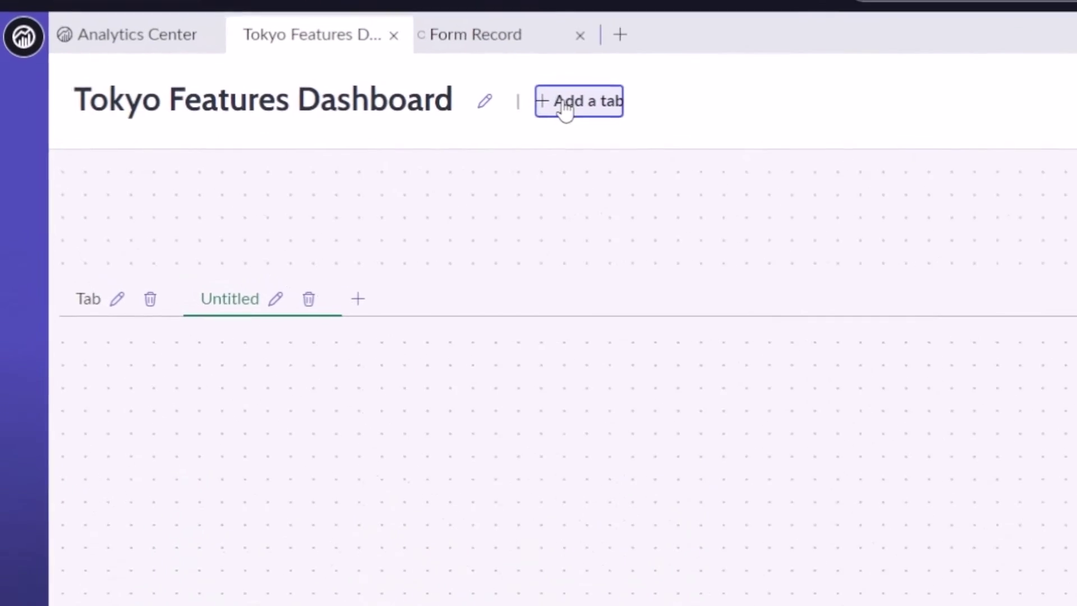
{"action": "left_click", "coordinate": [273, 298]}
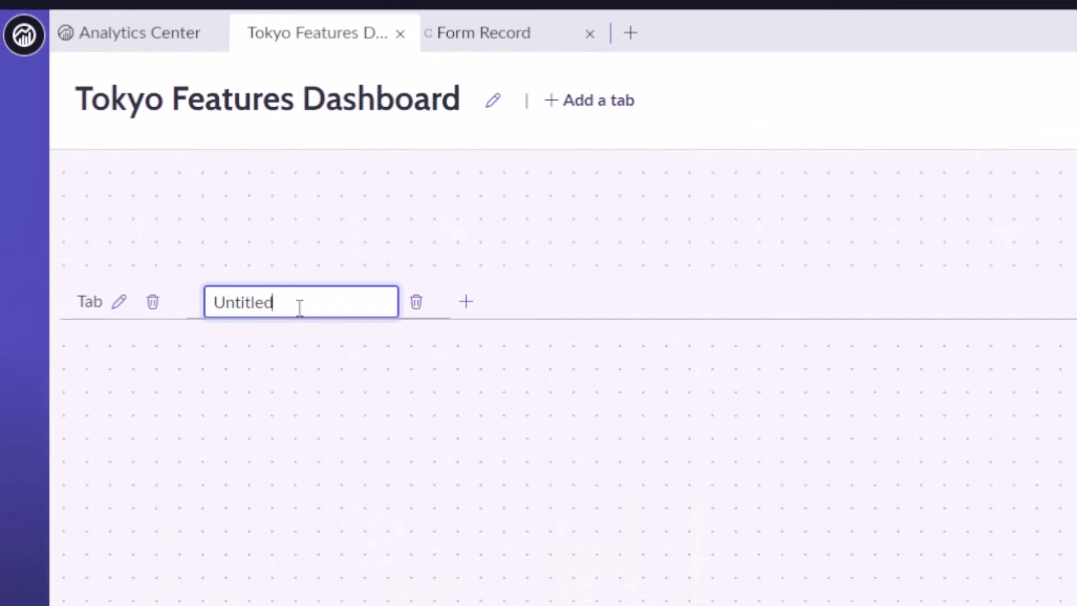
{"action": "key", "text": "ctrl+a"}
{"action": "type", "text": "Other Data Visualizations"}
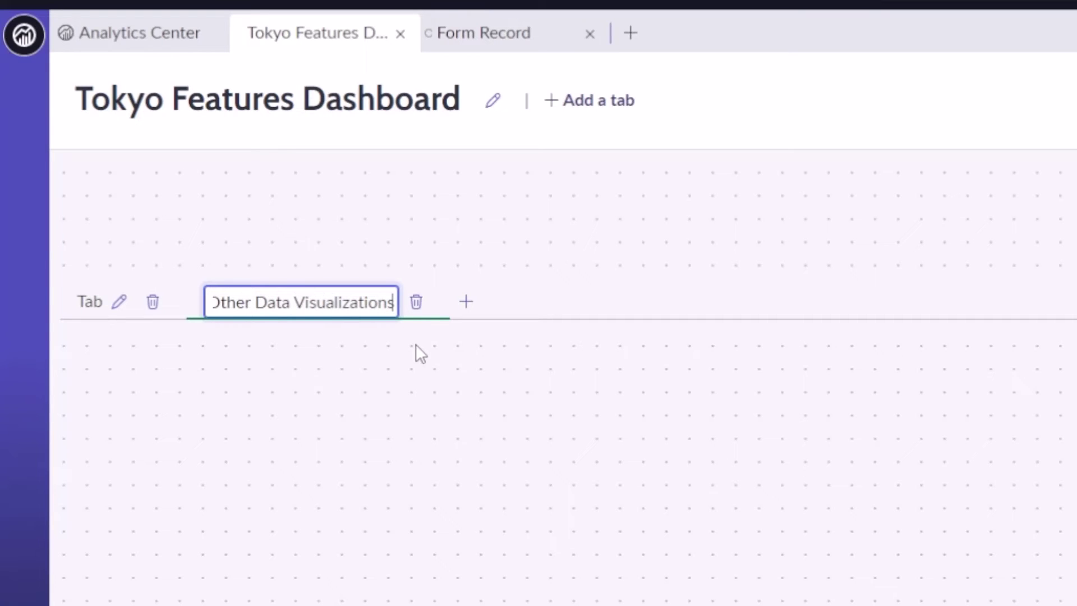
{"action": "key", "text": "Return"}
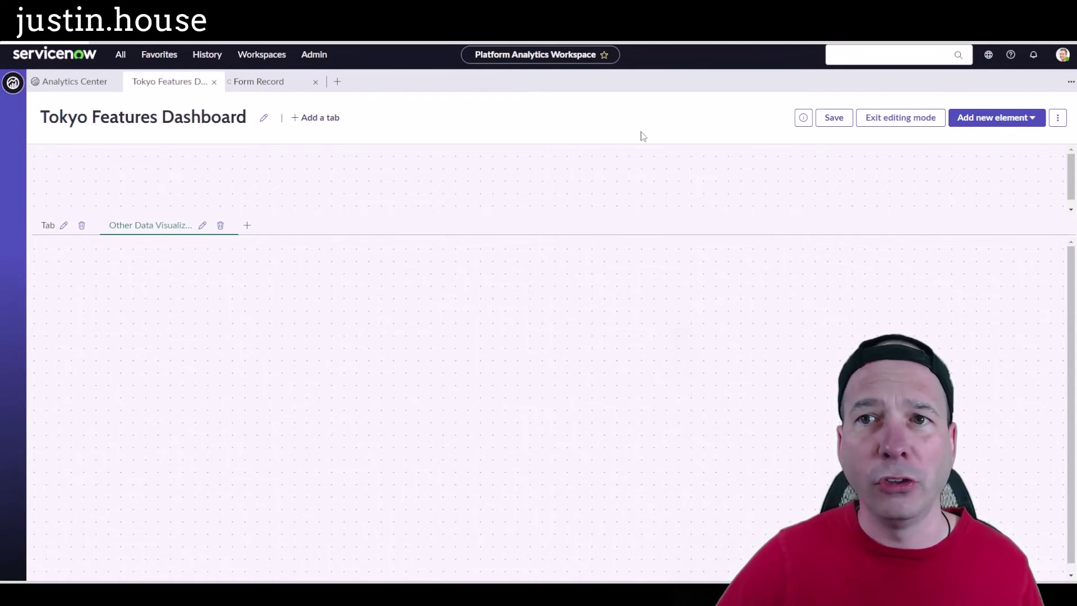
- Add a heading to the Other Data Visualizations tab and move it into the shared area above the tabs
{"action": "left_click", "coordinate": [992, 118]}
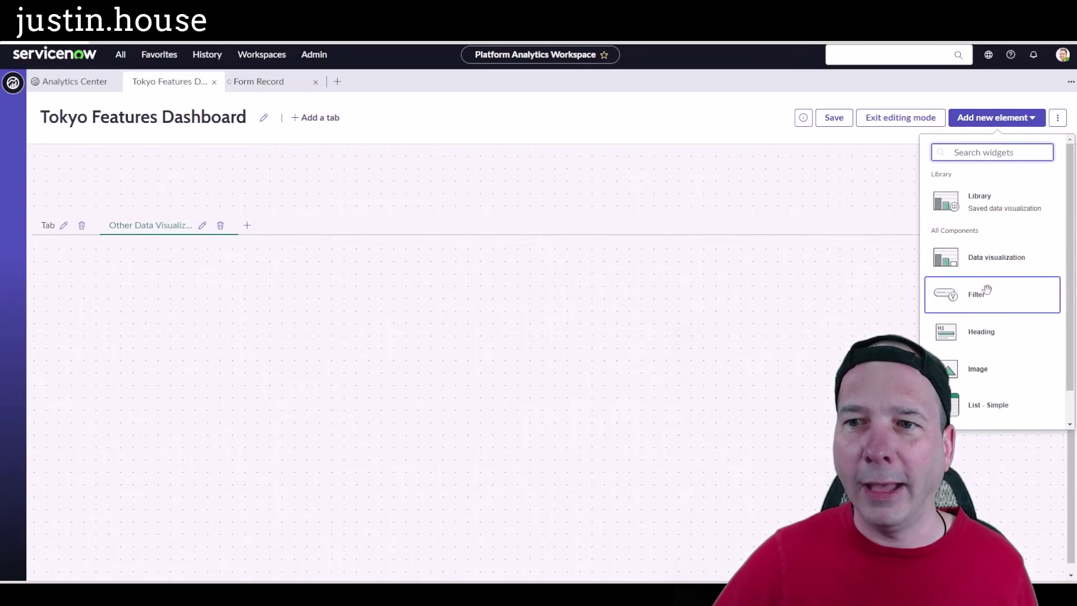
{"action": "left_click", "coordinate": [986, 337]}
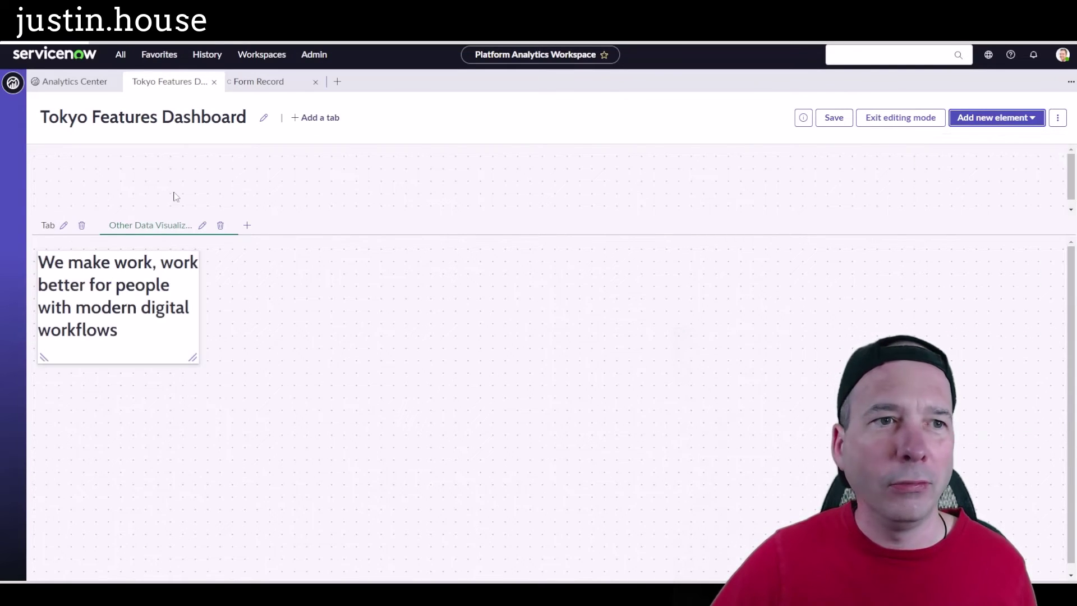
{"action": "left_click", "coordinate": [161, 271]}
{"action": "left_click_drag", "start_coordinate": [161, 271], "coordinate": [156, 169]}
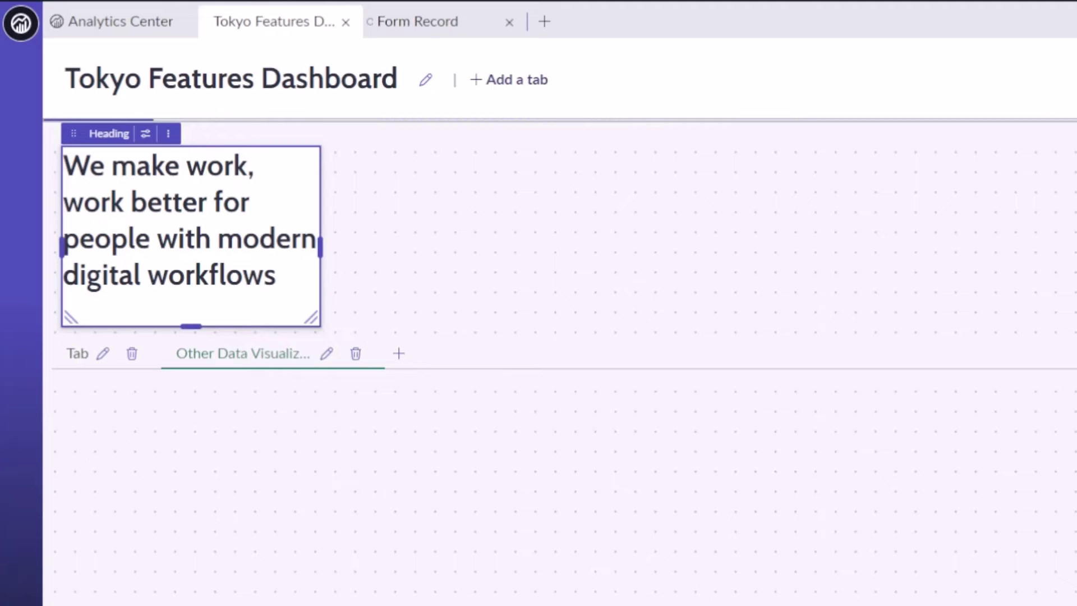
- Check the shared heading on both tabs in view mode, and resize it to full dashboard width and one line high
{"action": "left_click", "coordinate": [101, 352]}
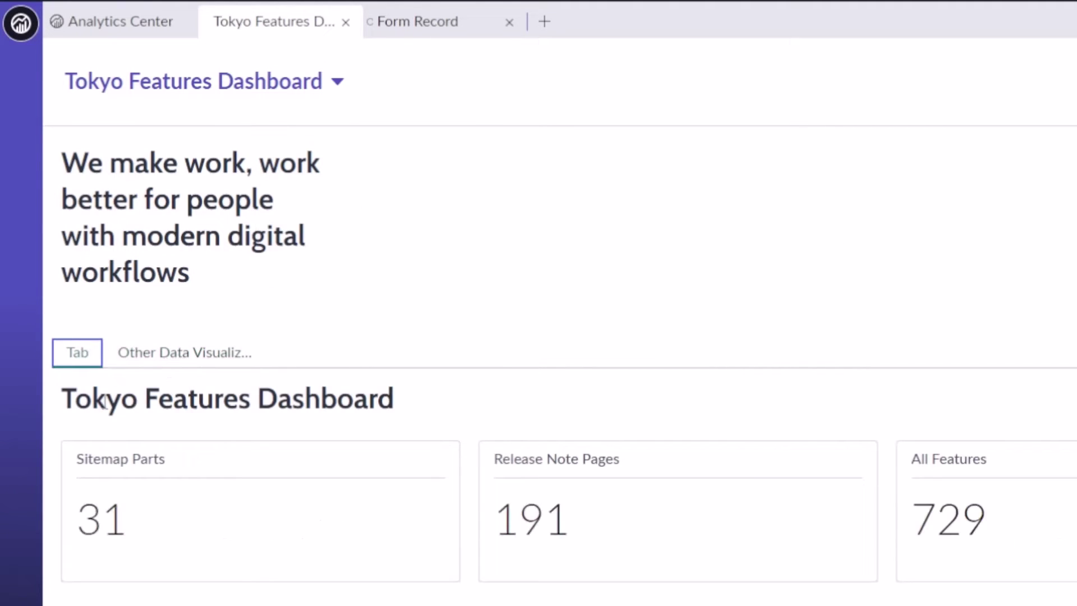
{"action": "left_click", "coordinate": [150, 359]}
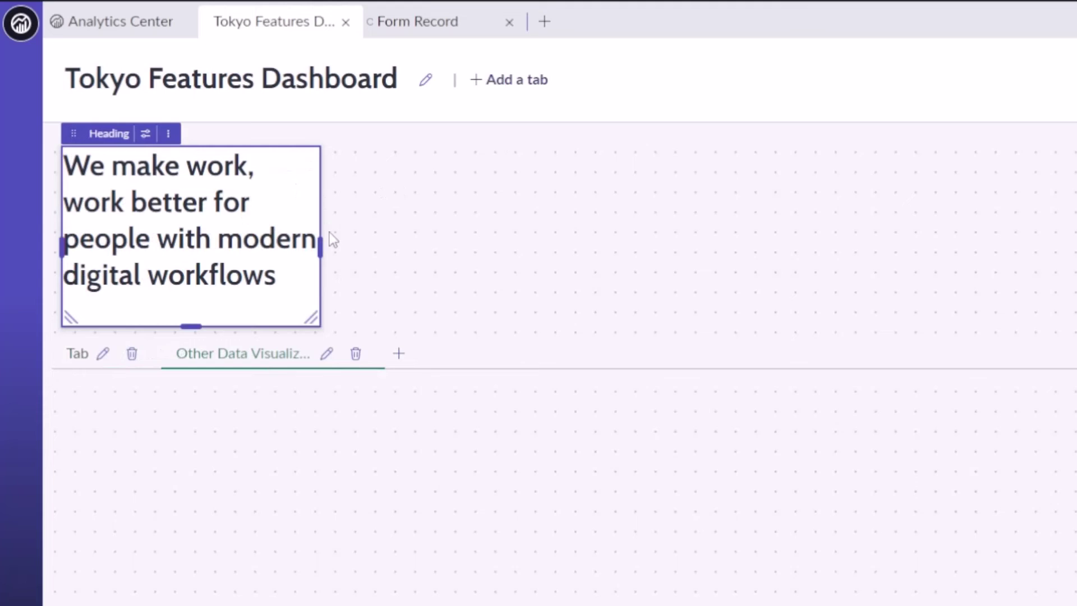
{"action": "left_click_drag", "start_coordinate": [320, 244], "coordinate": [1055, 213]}
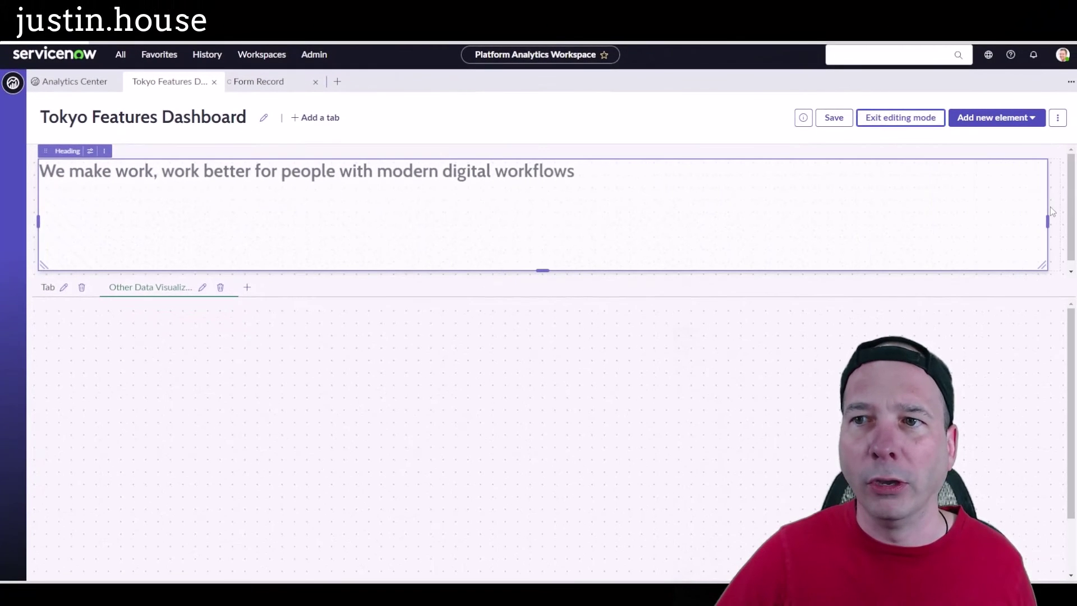
{"action": "left_click_drag", "start_coordinate": [549, 272], "coordinate": [554, 183]}
- Rename the first dashboard tab as Tokyo Features
{"action": "left_click", "coordinate": [64, 225]}
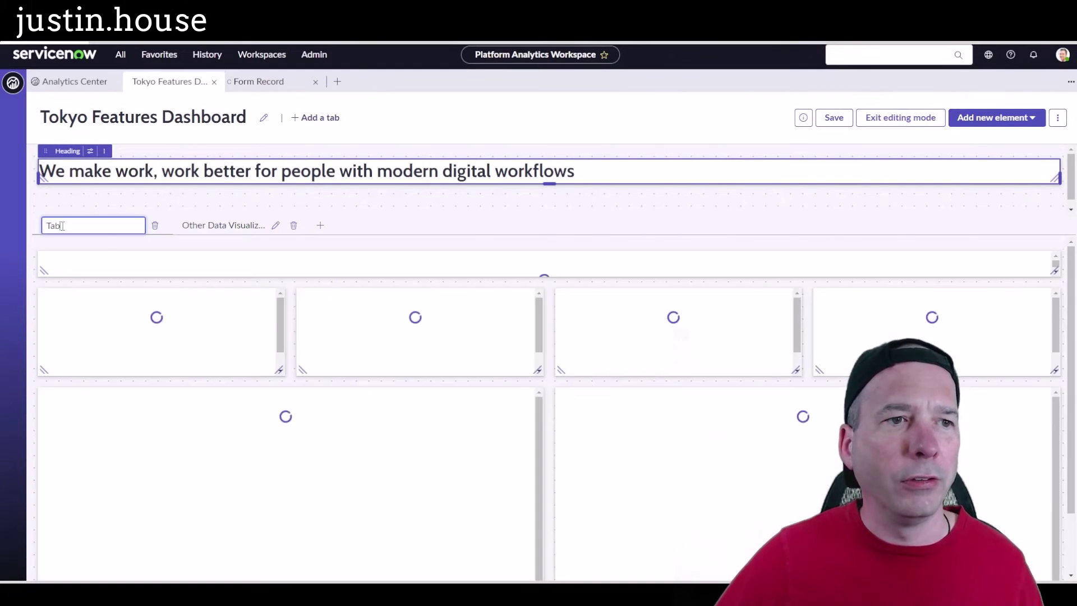
{"action": "double_click", "coordinate": [56, 219]}
{"action": "type", "text": "Tokyo Features"}
{"action": "key", "text": "Return"}
- Try to shorten the label of the heading inside the Tokyo Features tab to Tokyo Features
{"action": "left_click", "coordinate": [162, 264]}
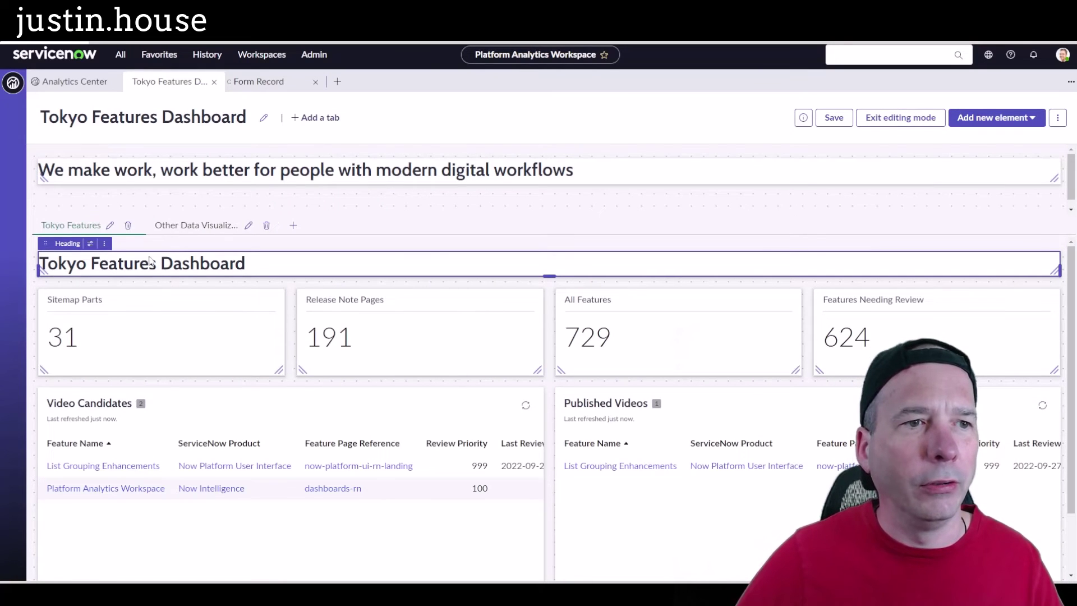
{"action": "left_click", "coordinate": [105, 245]}
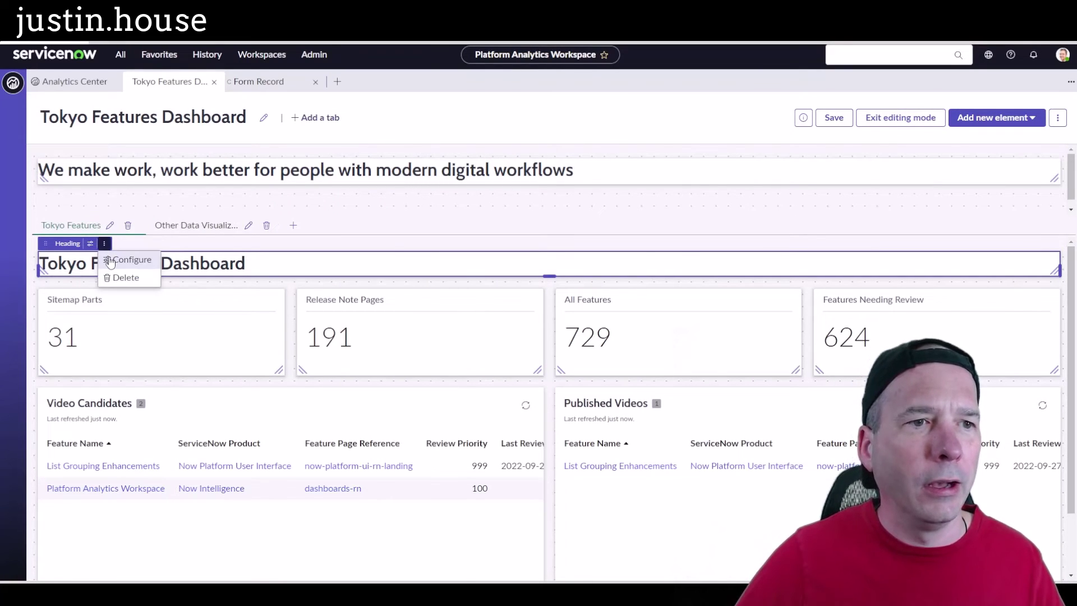
{"action": "left_click", "coordinate": [124, 260]}
{"action": "left_click_drag", "start_coordinate": [982, 260], "coordinate": [1050, 265]}
{"action": "key", "text": "BackSpace"}
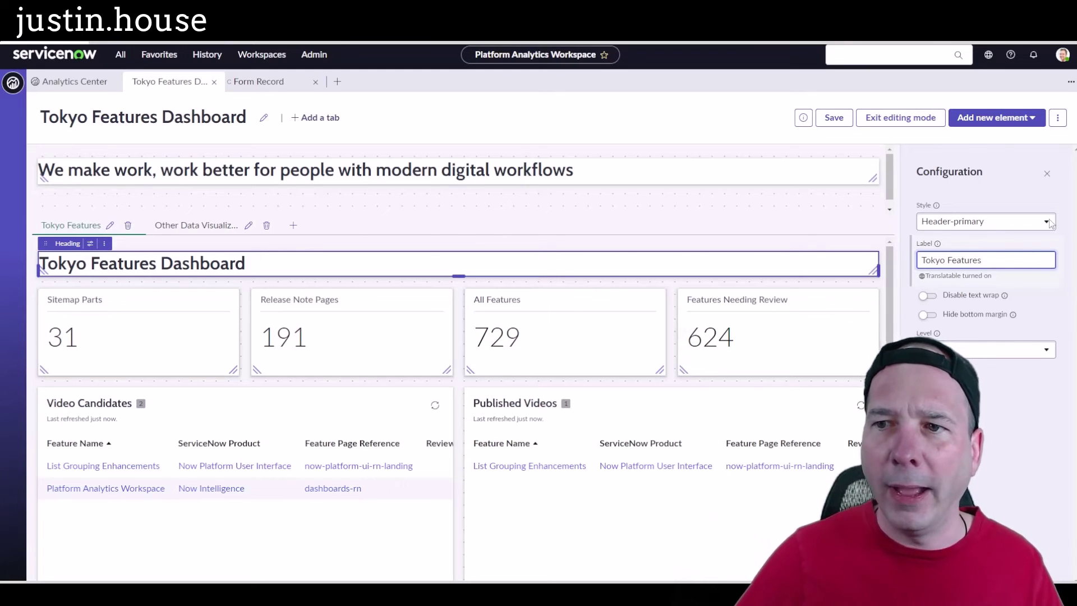
- Relabel the shared heading above the tabs as Tokyo Features and compare it with the heading inside the tab
{"action": "left_click", "coordinate": [590, 170]}
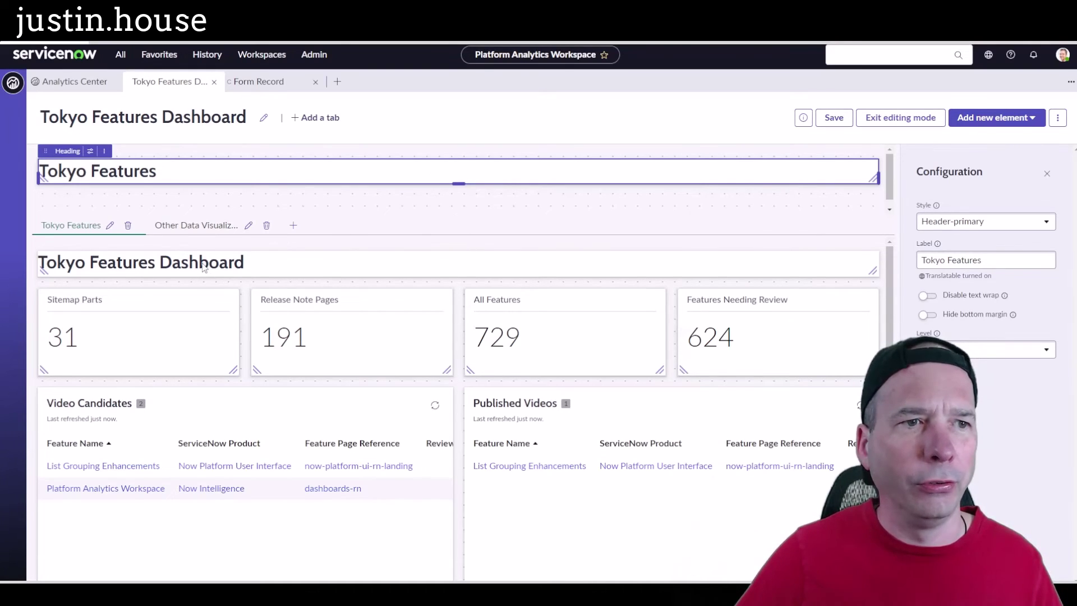
{"action": "left_click", "coordinate": [262, 275]}
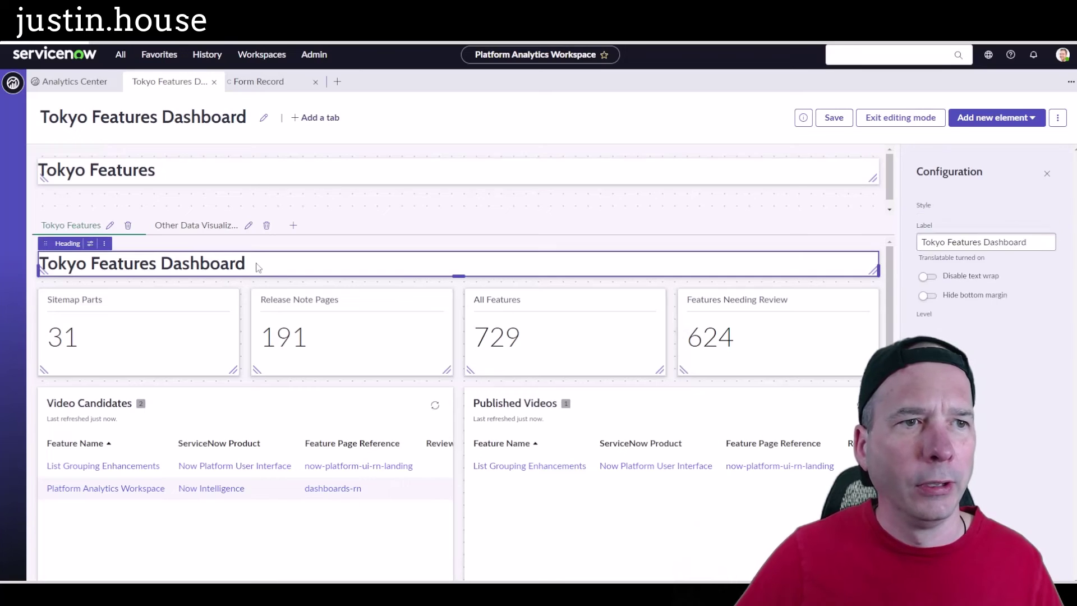
{"action": "left_click", "coordinate": [198, 168]}
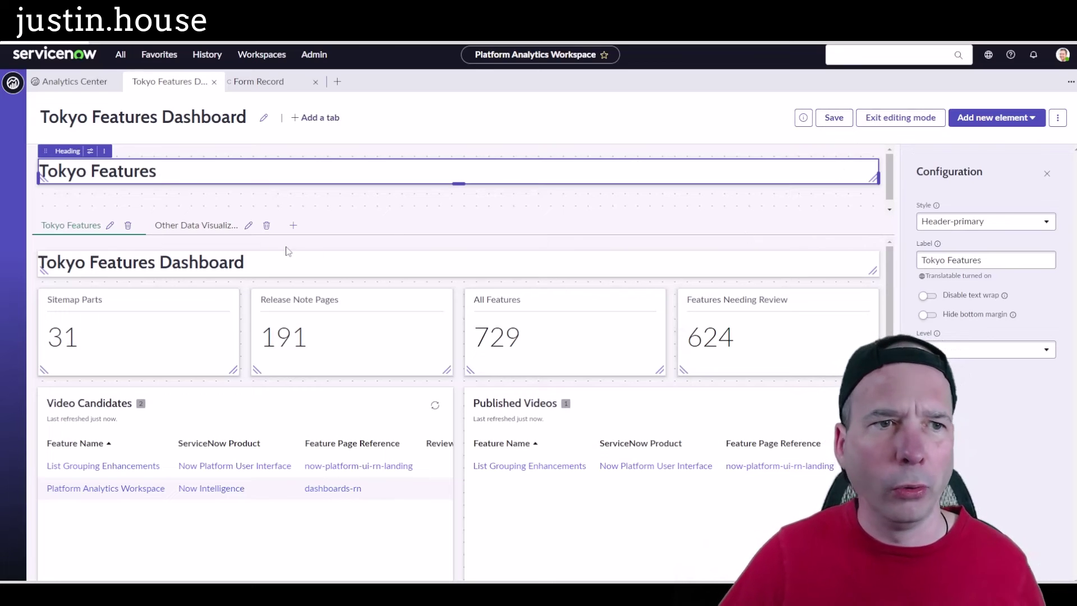
- In Other Data Visualizations, select library items Calendar of Risk Events, Closed Vulnerable Items that Met Target and National Vulnerabilities Published This Year; show 20 rows per page
{"action": "left_click", "coordinate": [224, 230]}
{"action": "left_click", "coordinate": [994, 117]}
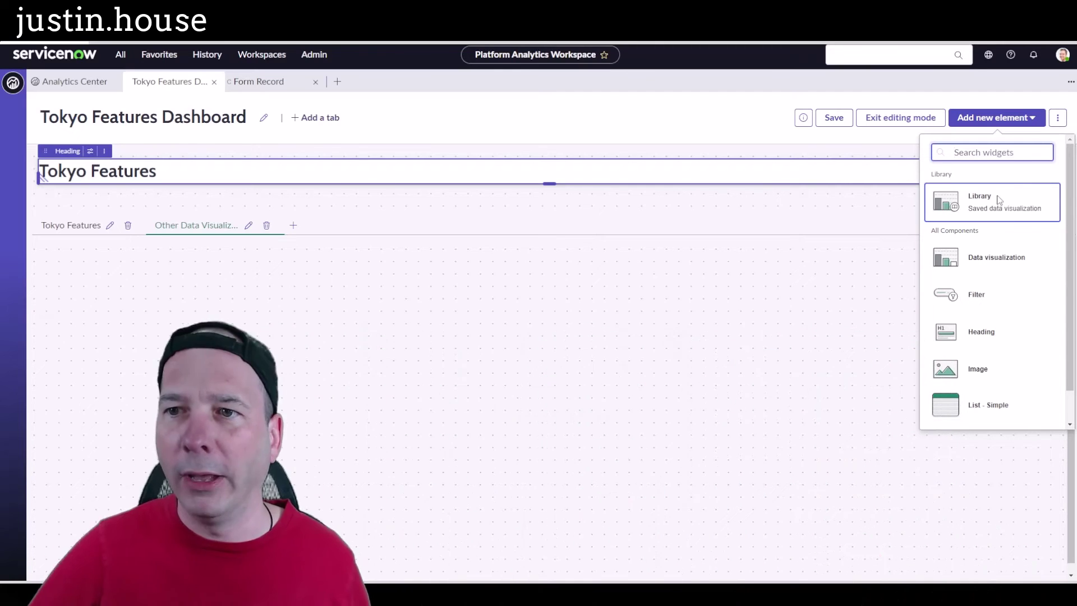
{"action": "left_click", "coordinate": [999, 201]}
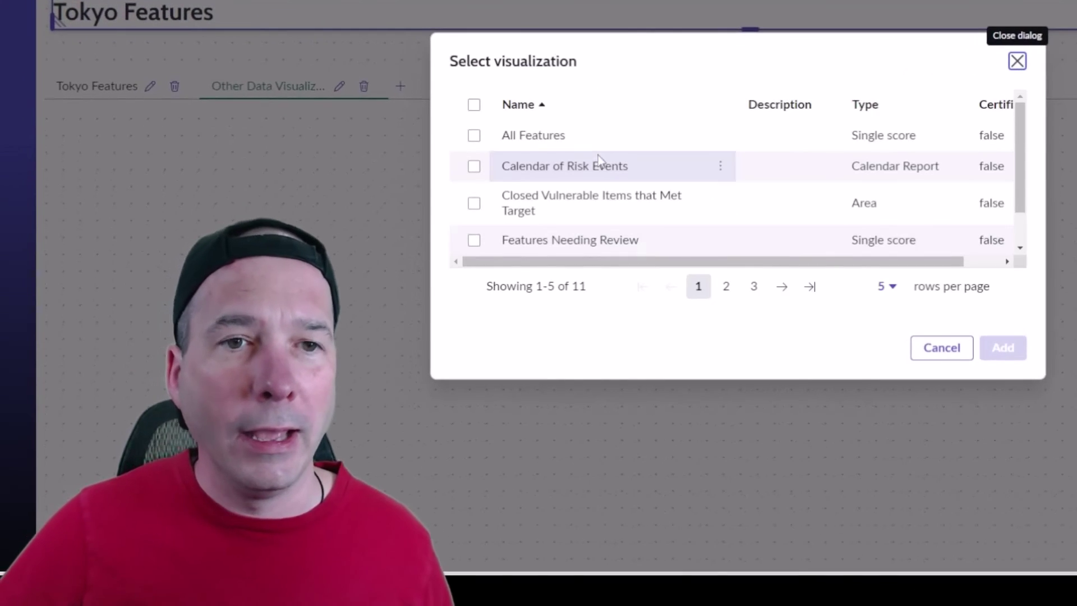
{"action": "left_click", "coordinate": [474, 167]}
{"action": "left_click", "coordinate": [475, 204]}
{"action": "scroll", "coordinate": [477, 216], "scroll_direction": "down", "scroll_amount": 2}
{"action": "left_click", "coordinate": [474, 233]}
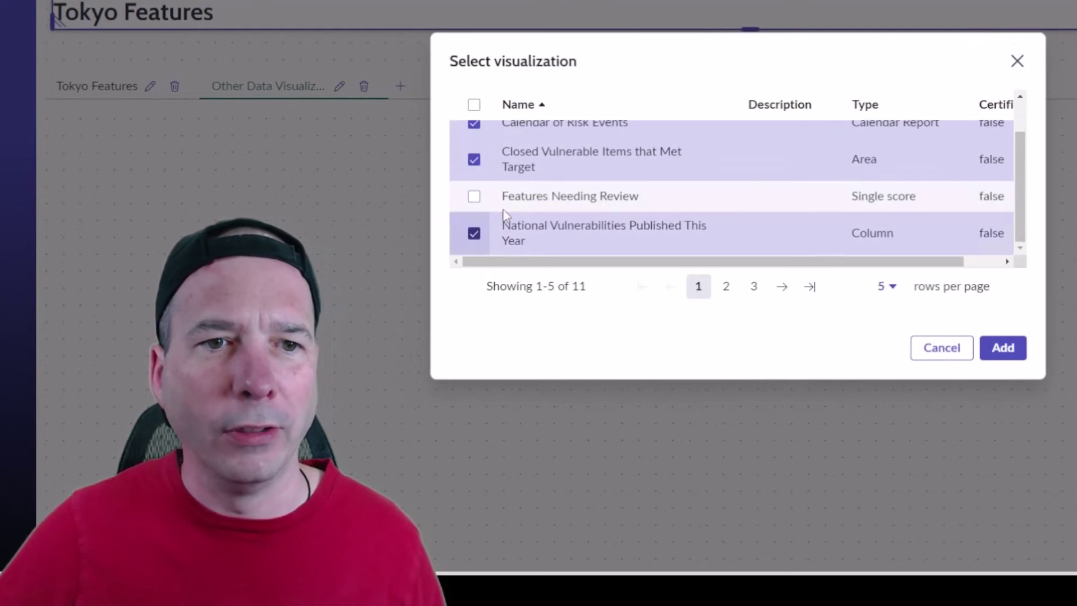
{"action": "left_click", "coordinate": [895, 291]}
{"action": "left_click", "coordinate": [892, 337]}
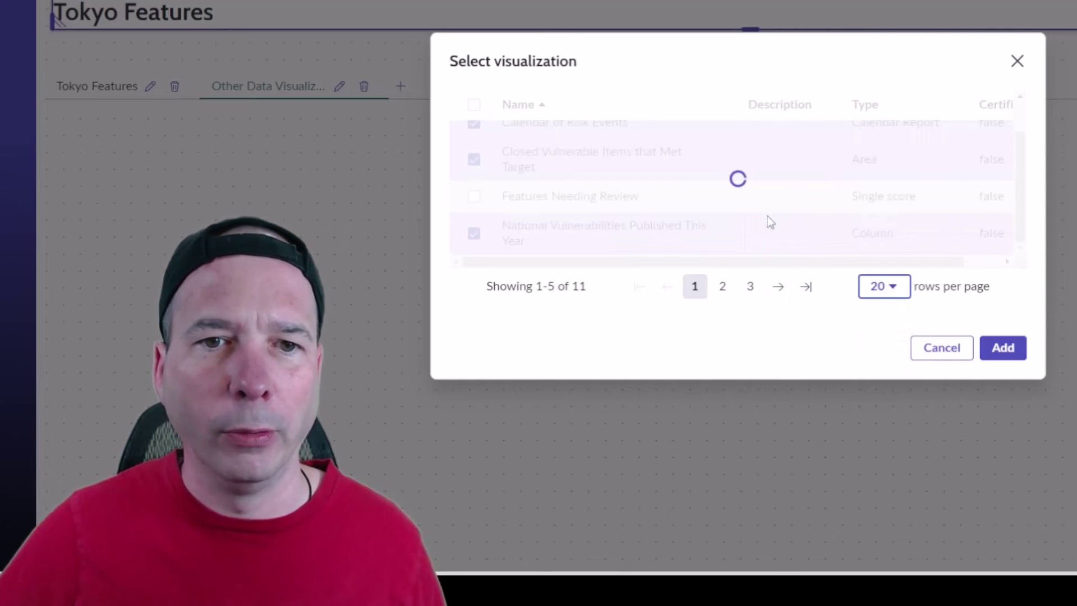
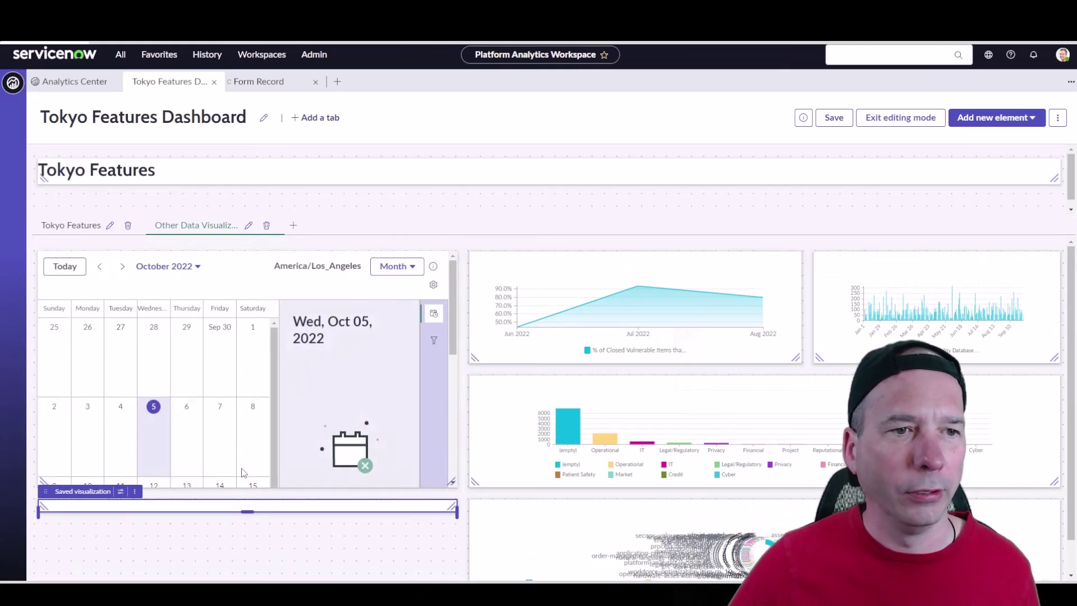
- Enlarge the fiscal period table and the donut chart beside it, and leave editing mode to view them
{"action": "scroll", "coordinate": [469, 374], "scroll_direction": "down", "scroll_amount": 5}
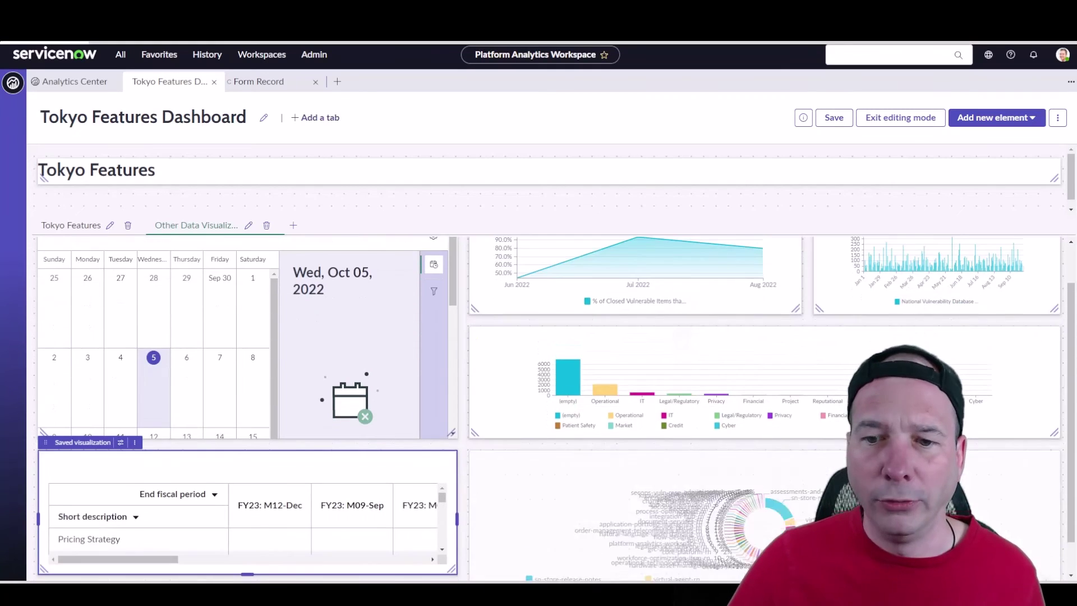
{"action": "scroll", "coordinate": [266, 425], "scroll_direction": "down", "scroll_amount": 3}
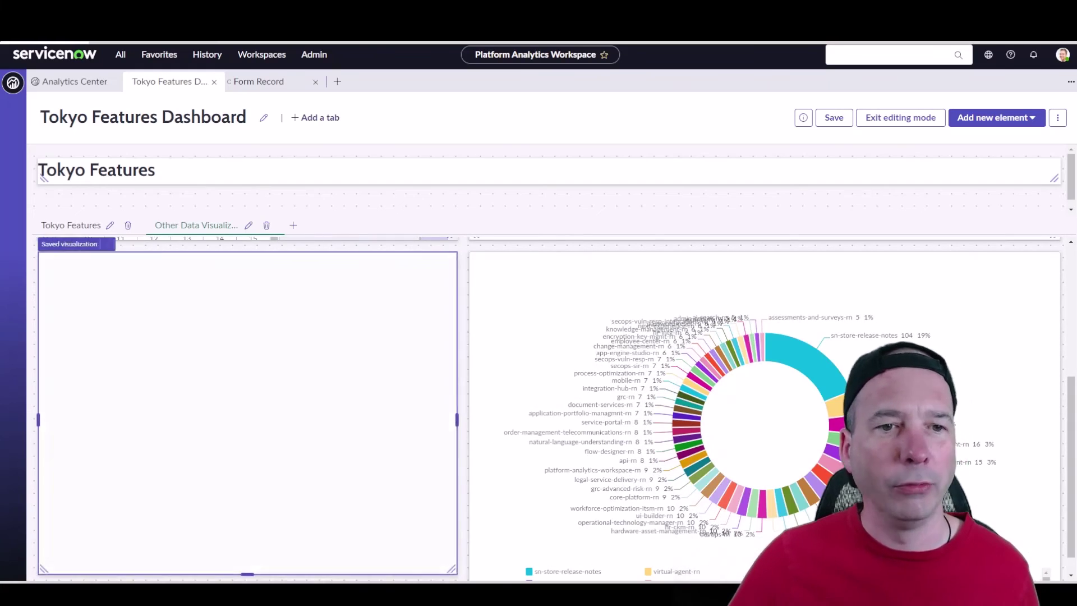
{"action": "left_click", "coordinate": [898, 119]}
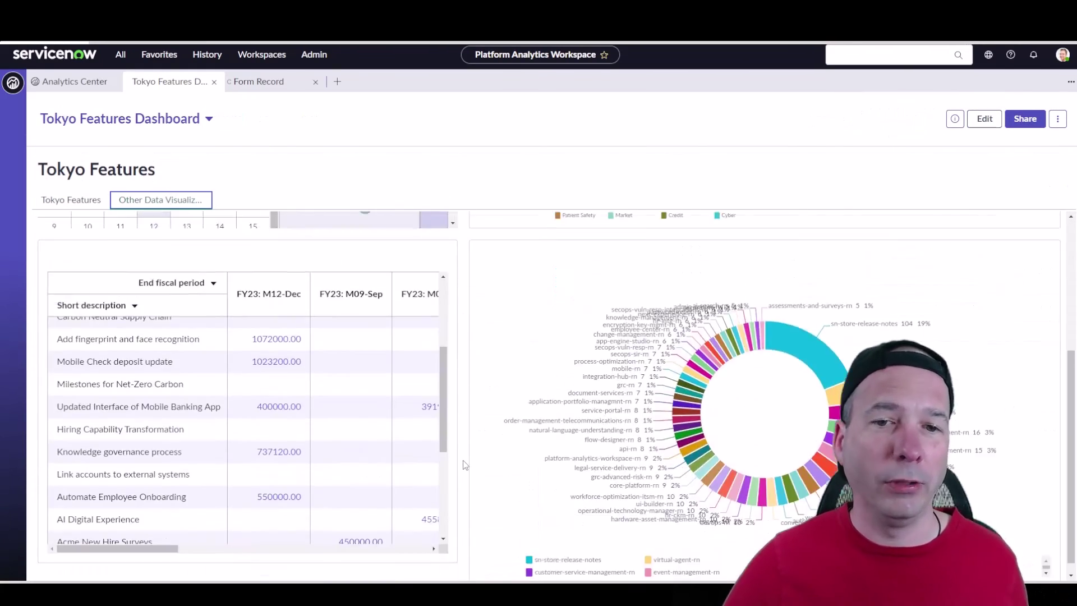
- Resume editing, open the configuration of the closed vulnerable items area chart, and examine its data source and metric settings
{"action": "left_click", "coordinate": [986, 120]}
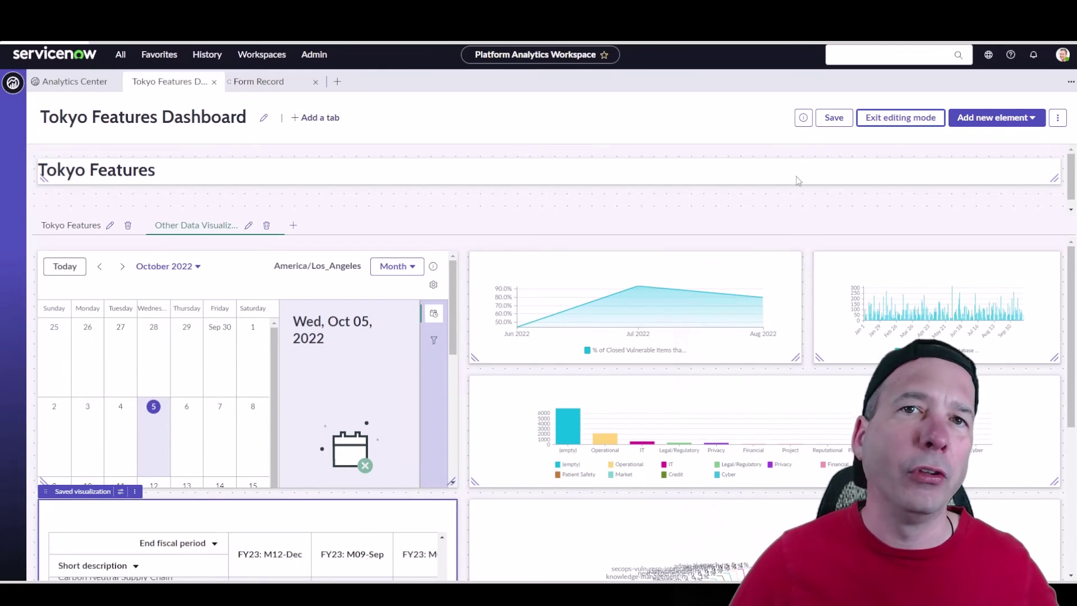
{"action": "left_click", "coordinate": [787, 279]}
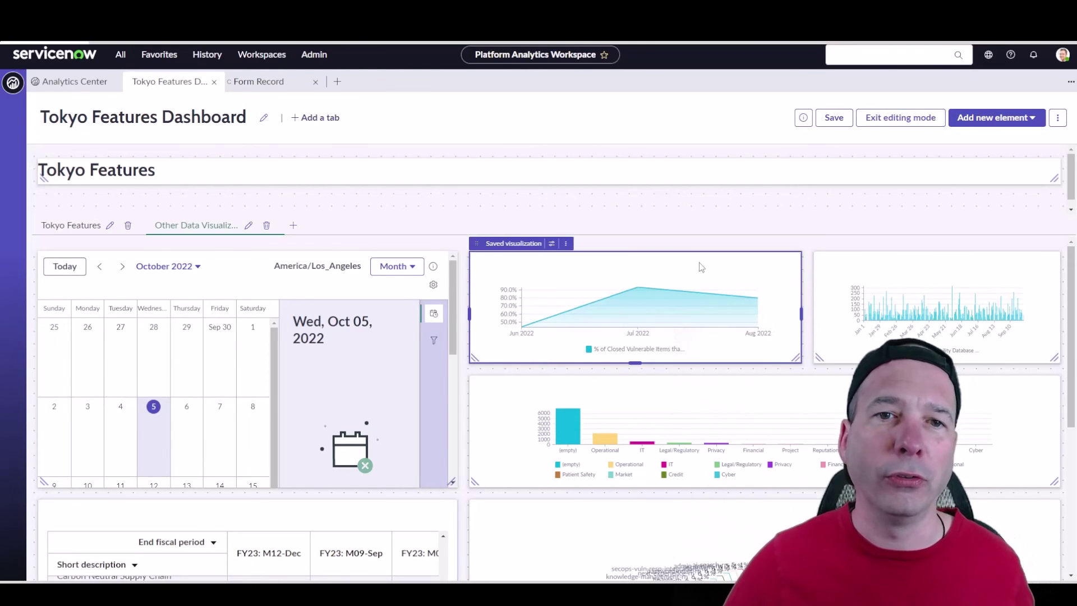
{"action": "left_click", "coordinate": [566, 244]}
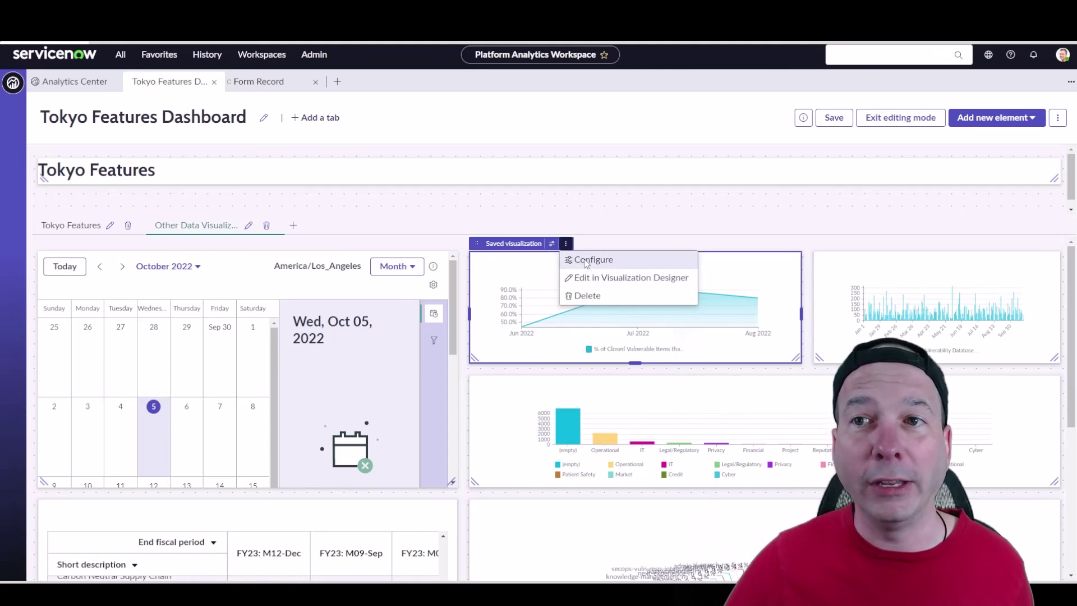
{"action": "left_click", "coordinate": [586, 261]}
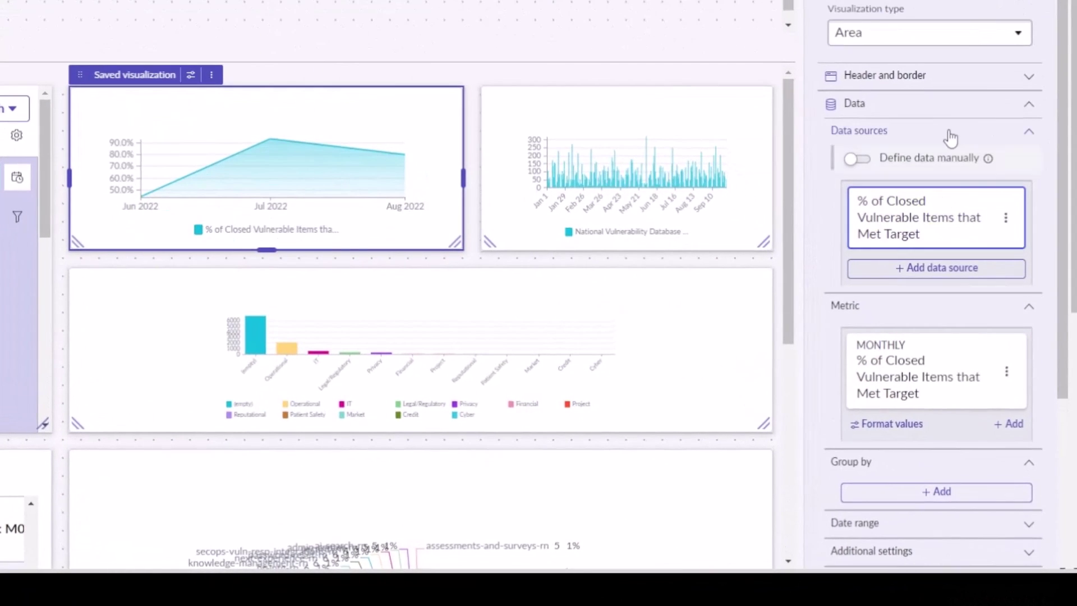
{"action": "scroll", "coordinate": [949, 137], "scroll_direction": "down", "scroll_amount": 3}
{"action": "scroll", "coordinate": [950, 137], "scroll_direction": "up", "scroll_amount": 3}
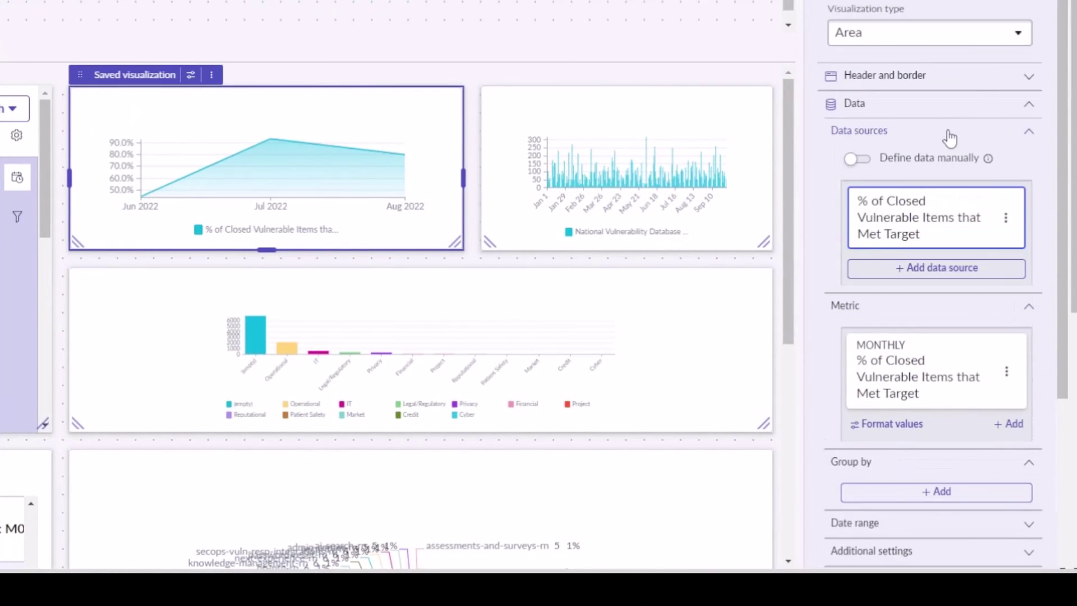
- Set the area chart's title to Area Graph of VI Percentage Target in its header and border settings
{"action": "left_click", "coordinate": [1000, 88]}
{"action": "left_click", "coordinate": [931, 177]}
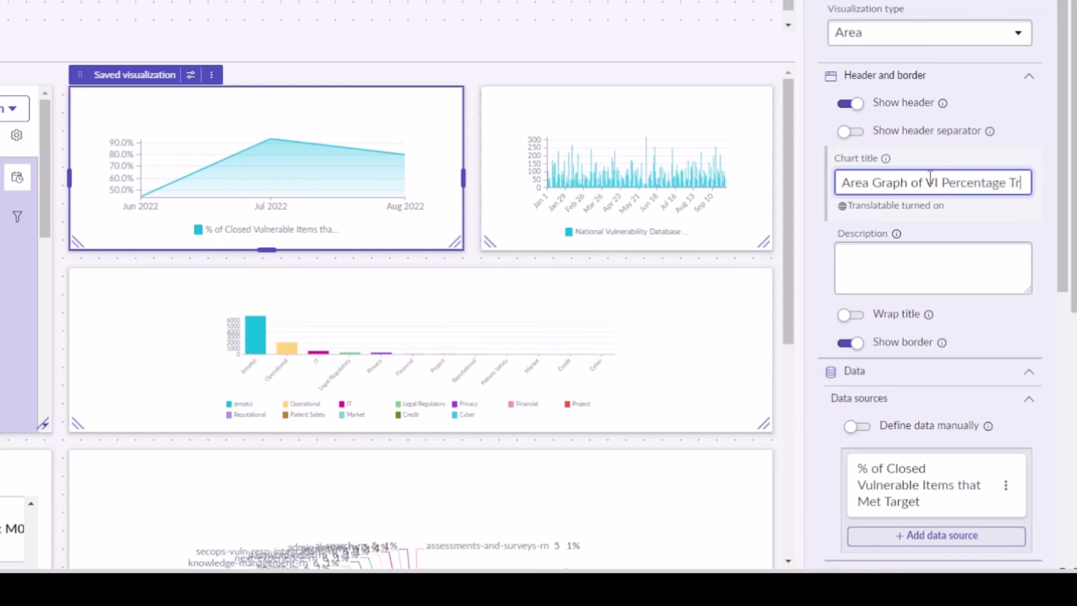
{"action": "type", "text": "arget"}
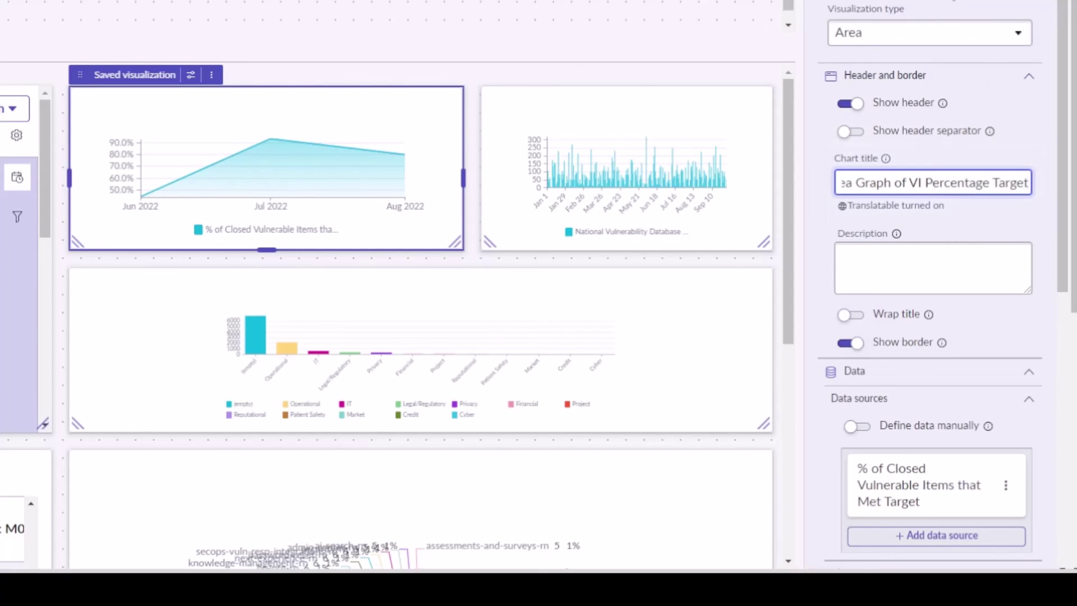
{"action": "key", "text": "Tab"}
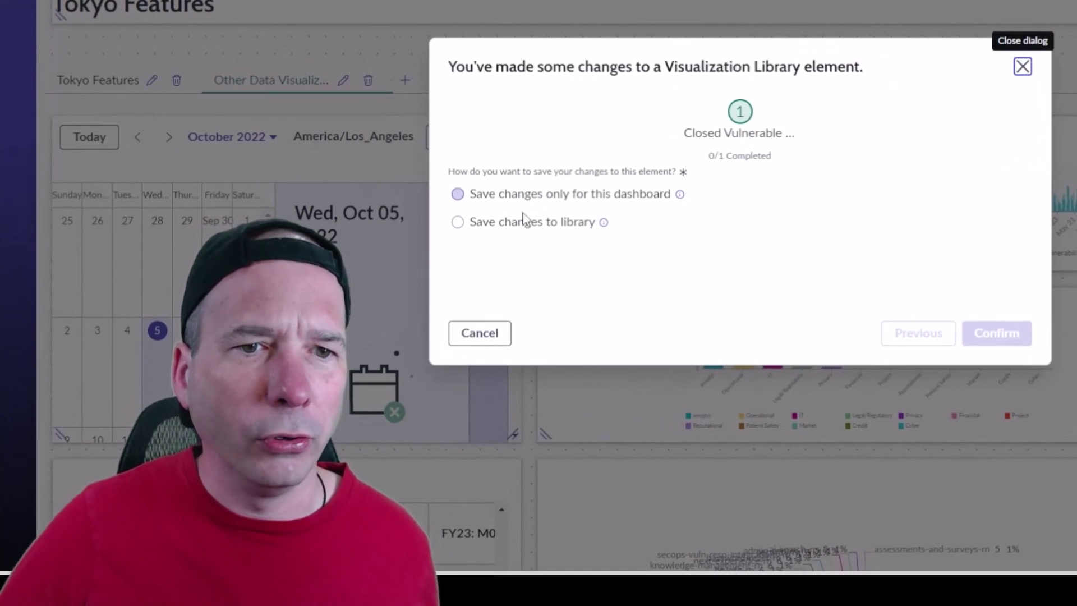
- Choose to save the changes made to the closed vulnerable items chart to the visualization library
{"action": "left_click", "coordinate": [500, 225]}
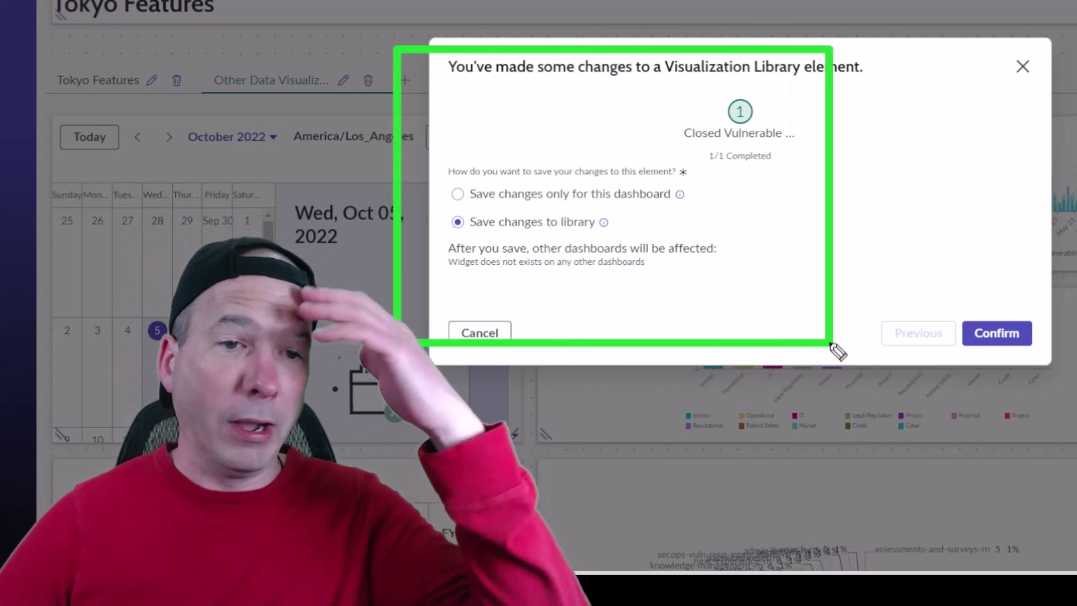
{"action": "mouse_move", "coordinate": [693, 102]}
{"action": "left_mouse_down"}
{"action": "mouse_move", "coordinate": [535, 164]}
{"action": "mouse_move", "coordinate": [575, 161]}
{"action": "left_mouse_up"}
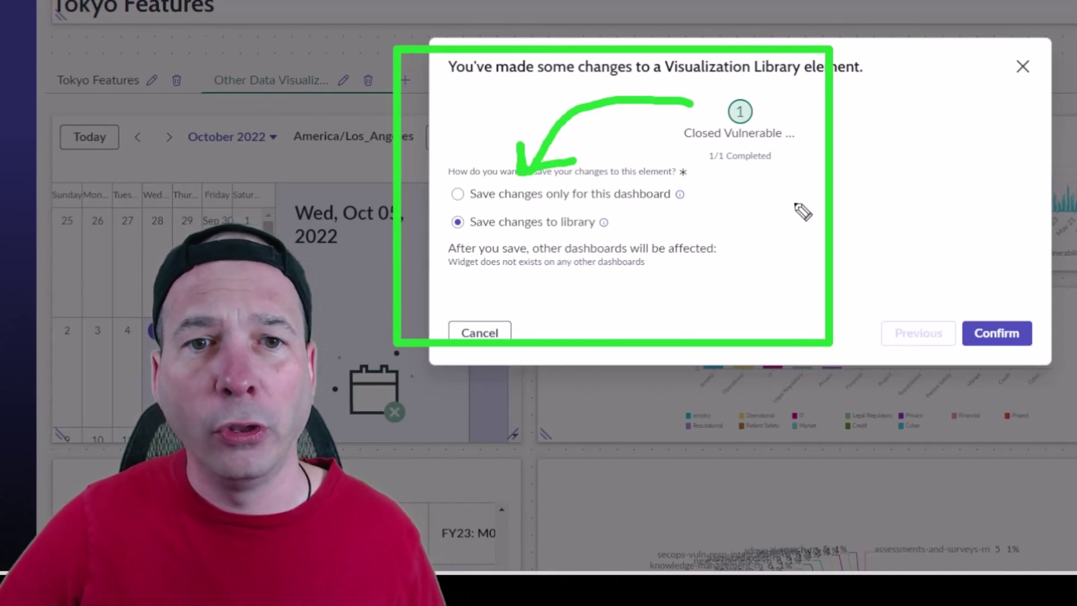
{"action": "mouse_move", "coordinate": [796, 203]}
{"action": "left_mouse_down"}
{"action": "mouse_move", "coordinate": [711, 197]}
{"action": "mouse_move", "coordinate": [708, 175]}
{"action": "mouse_move", "coordinate": [710, 199]}
{"action": "left_mouse_up"}
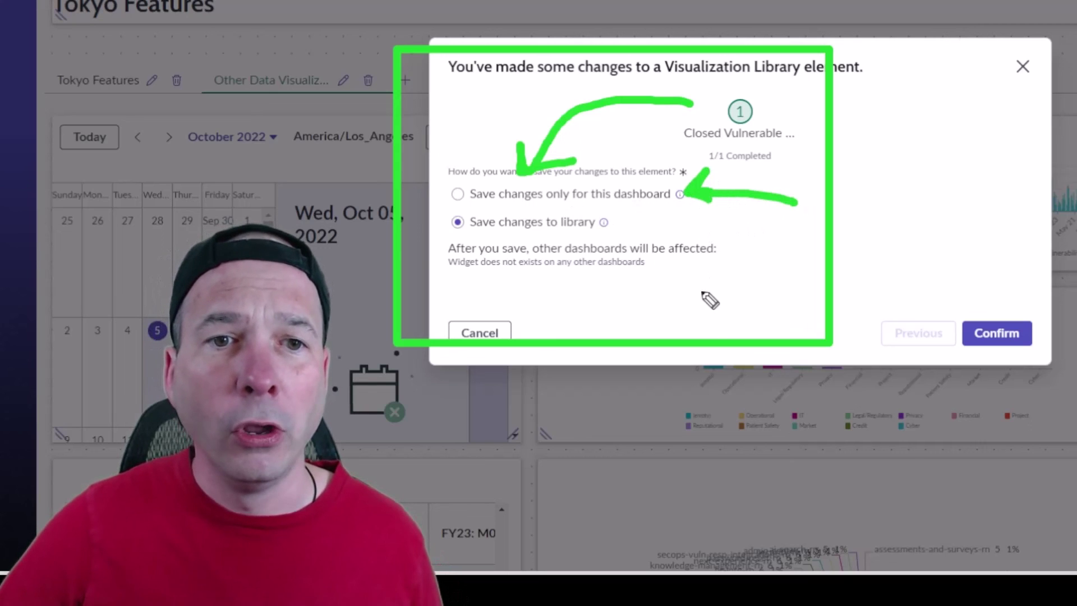
{"action": "mouse_move", "coordinate": [710, 300]}
{"action": "left_mouse_down"}
{"action": "mouse_move", "coordinate": [584, 234]}
{"action": "mouse_move", "coordinate": [566, 264]}
{"action": "left_mouse_up"}
{"action": "key", "text": "e"}
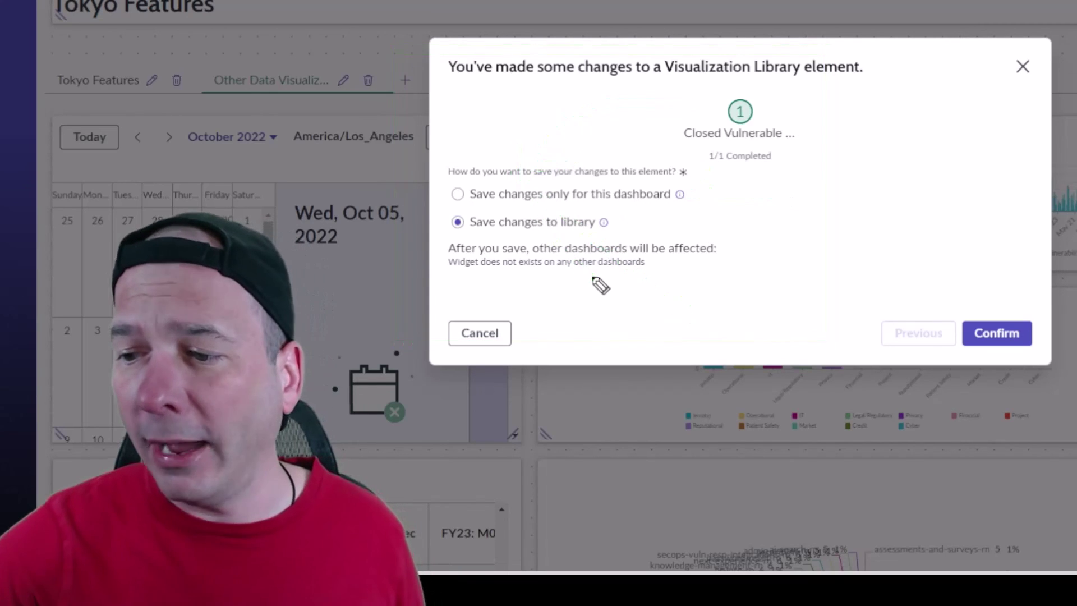
{"action": "left_click_drag", "start_coordinate": [657, 553], "coordinate": [591, 274]}
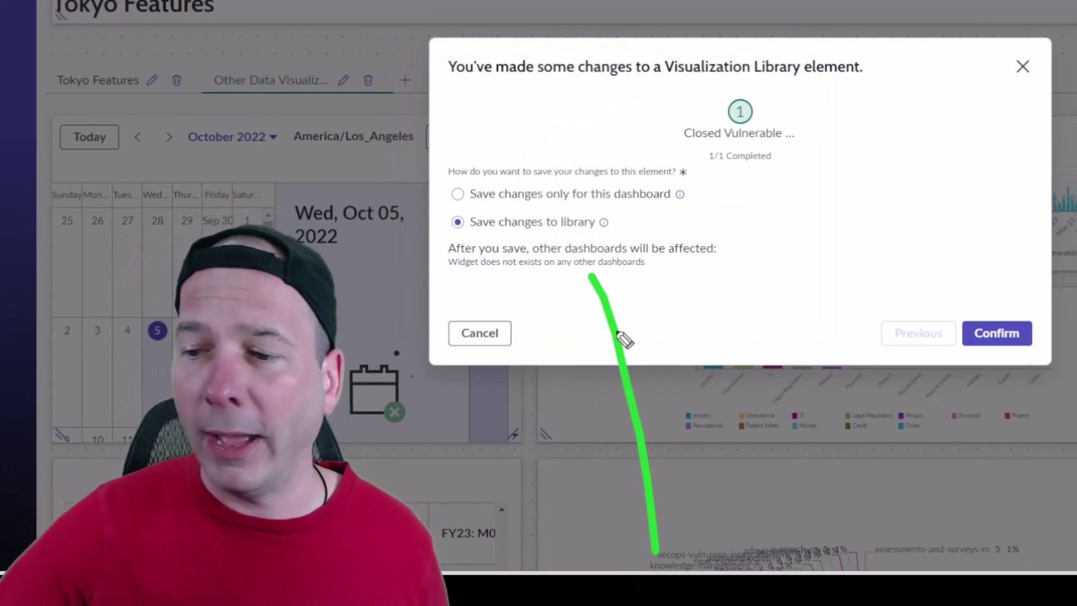
{"action": "key", "text": "e"}
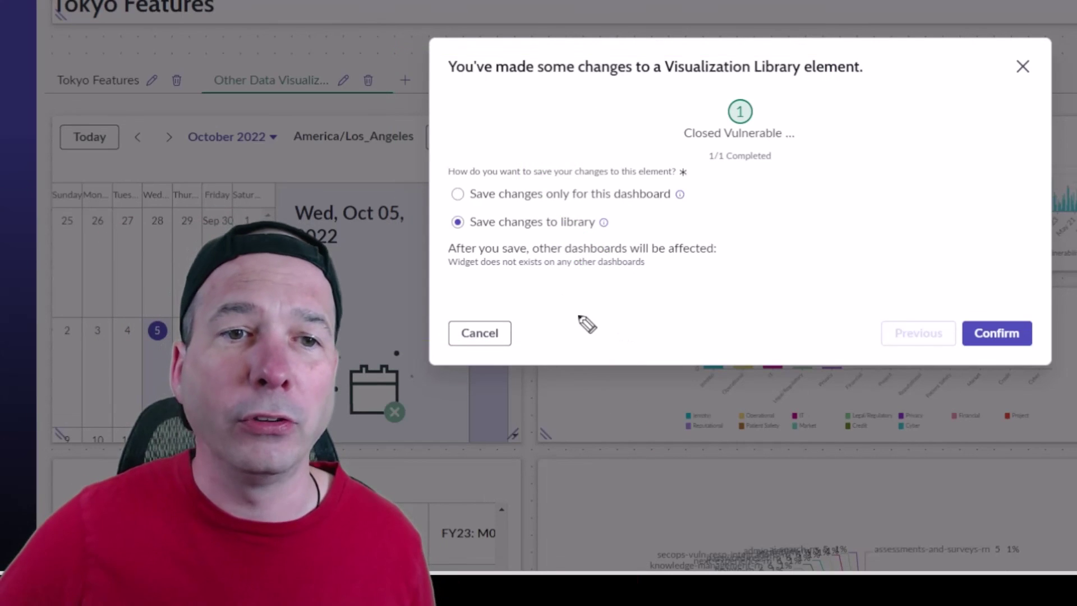
{"action": "mouse_move", "coordinate": [580, 317]}
{"action": "left_mouse_down"}
{"action": "mouse_move", "coordinate": [558, 252]}
{"action": "mouse_move", "coordinate": [549, 242]}
{"action": "mouse_move", "coordinate": [542, 249]}
{"action": "left_mouse_up"}
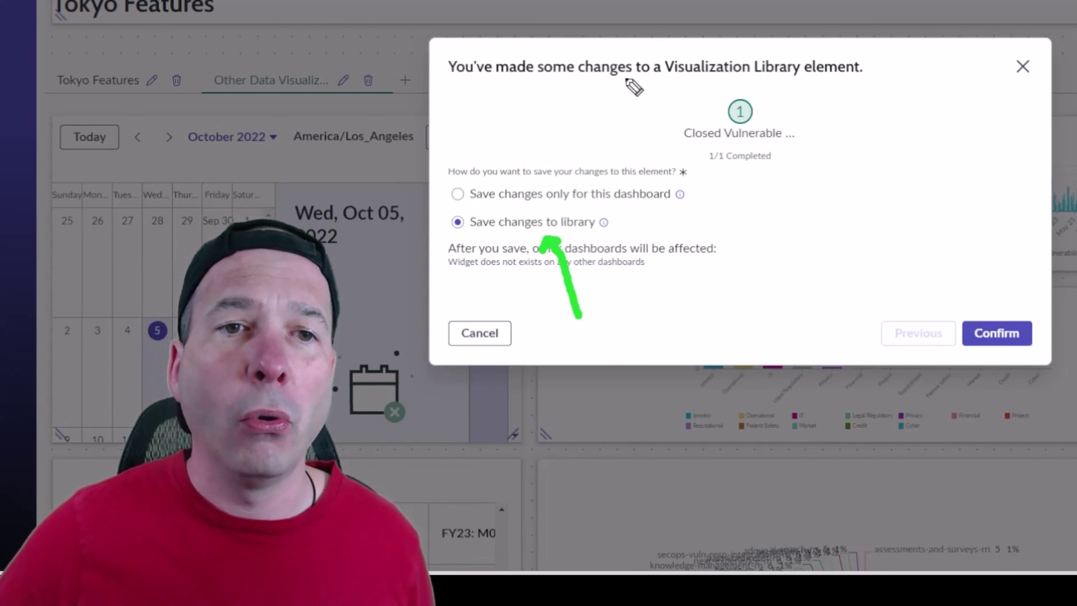
{"action": "mouse_move", "coordinate": [633, 71]}
{"action": "left_mouse_down"}
{"action": "mouse_move", "coordinate": [564, 166]}
{"action": "mouse_move", "coordinate": [553, 145]}
{"action": "mouse_move", "coordinate": [583, 157]}
{"action": "left_mouse_up"}
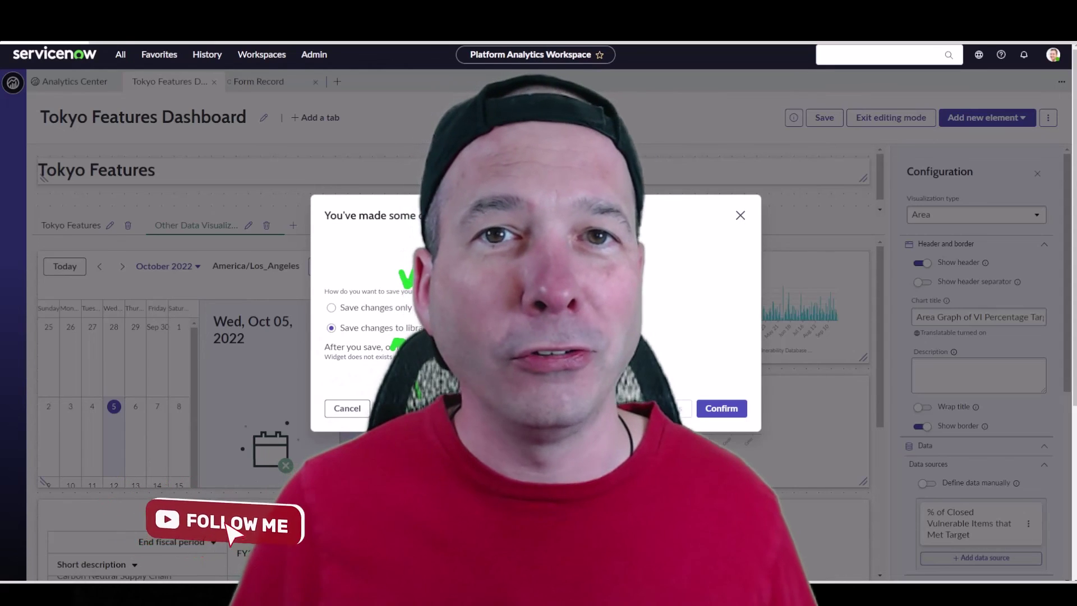
{"action": "mouse_move", "coordinate": [444, 234]}
{"action": "left_mouse_down"}
{"action": "mouse_move", "coordinate": [411, 287]}
{"action": "mouse_move", "coordinate": [424, 283]}
{"action": "left_mouse_up"}
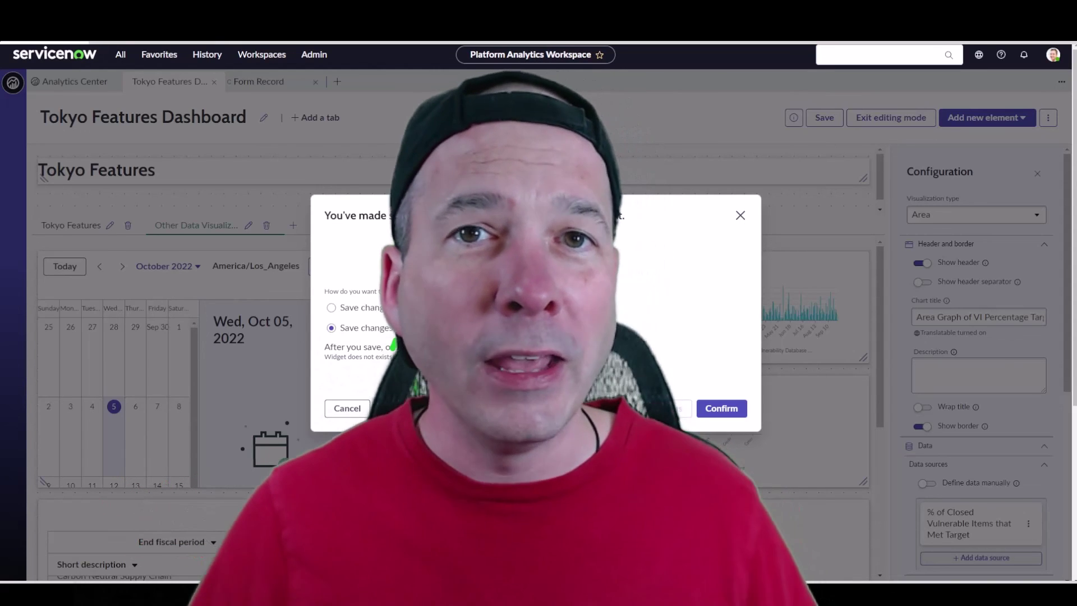